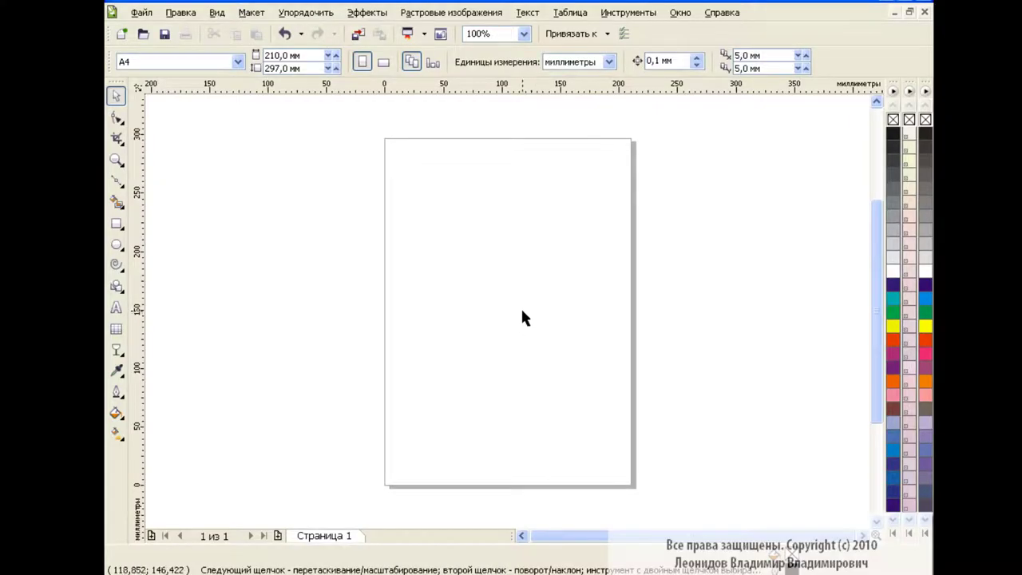
Draw a tall rectangle for the can body and bend its bottom edge into a downward arc.
{"action": "left_click", "coordinate": [117, 225]}
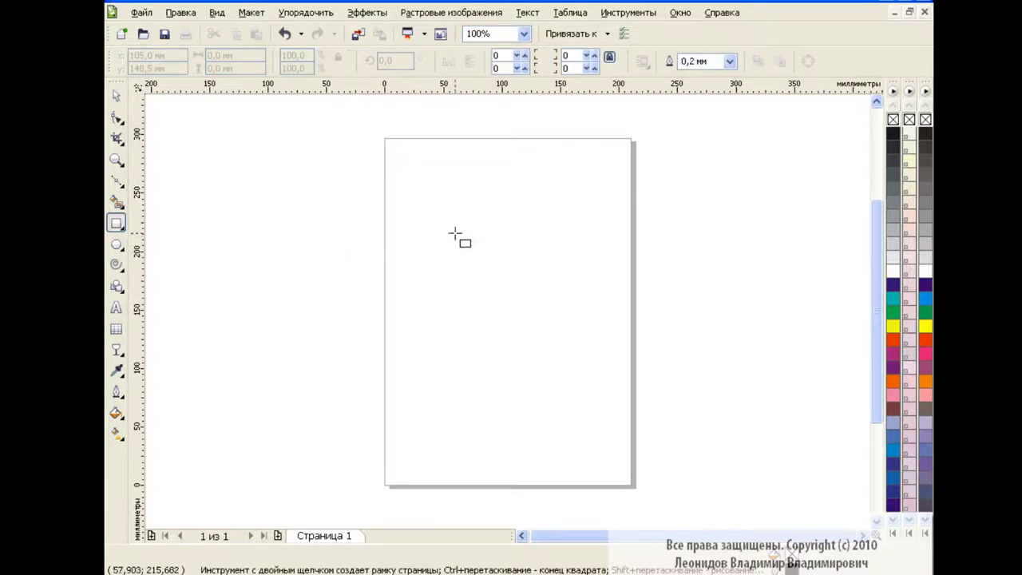
{"action": "mouse_move", "coordinate": [479, 212]}
{"action": "left_mouse_down"}
{"action": "mouse_move", "coordinate": [497, 300]}
{"action": "mouse_move", "coordinate": [592, 432]}
{"action": "left_mouse_up"}
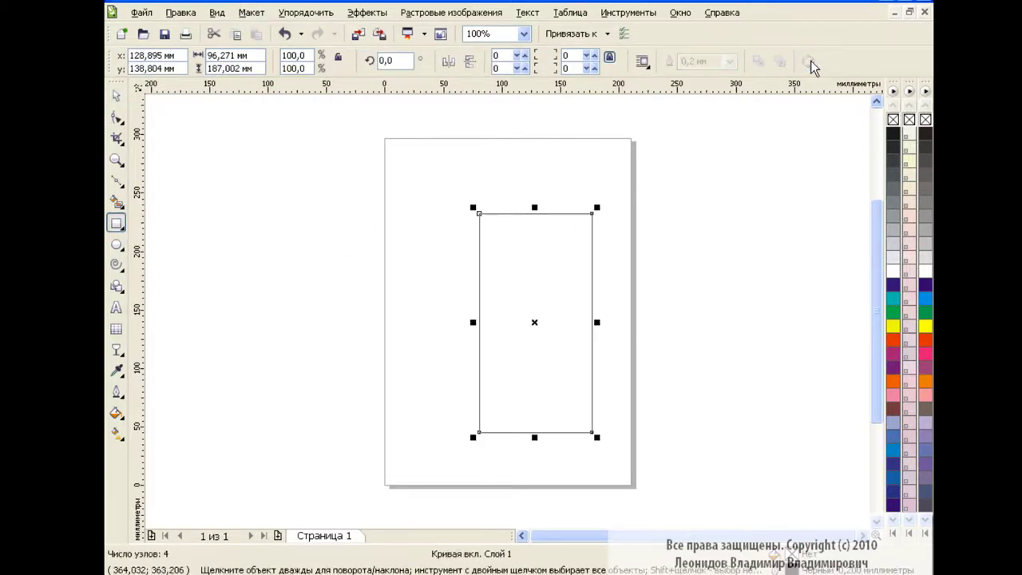
{"action": "left_click", "coordinate": [117, 117]}
{"action": "left_click_drag", "start_coordinate": [457, 195], "coordinate": [636, 455]}
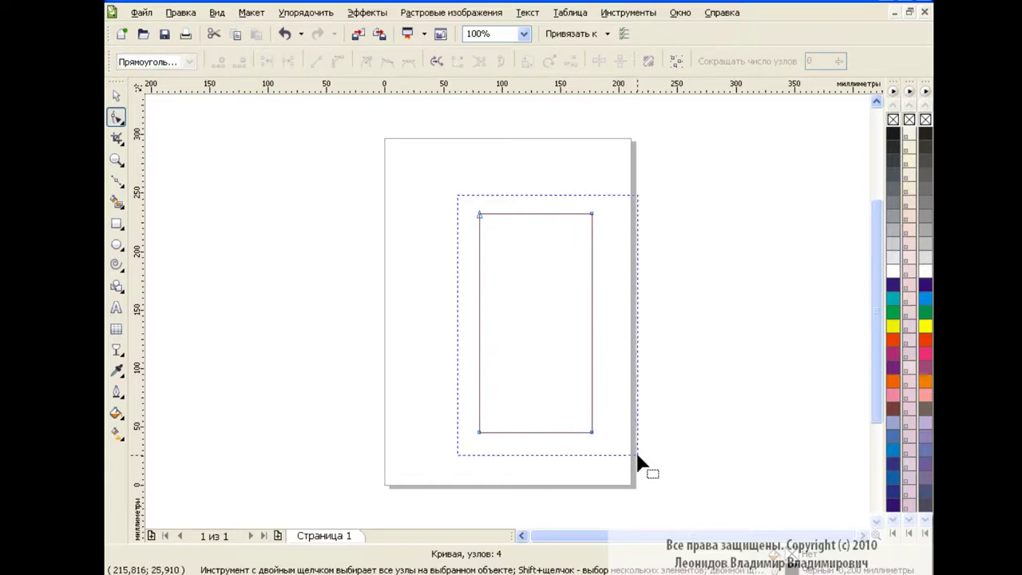
{"action": "left_click", "coordinate": [637, 278]}
{"action": "left_click_drag", "start_coordinate": [538, 432], "coordinate": [538, 448]}
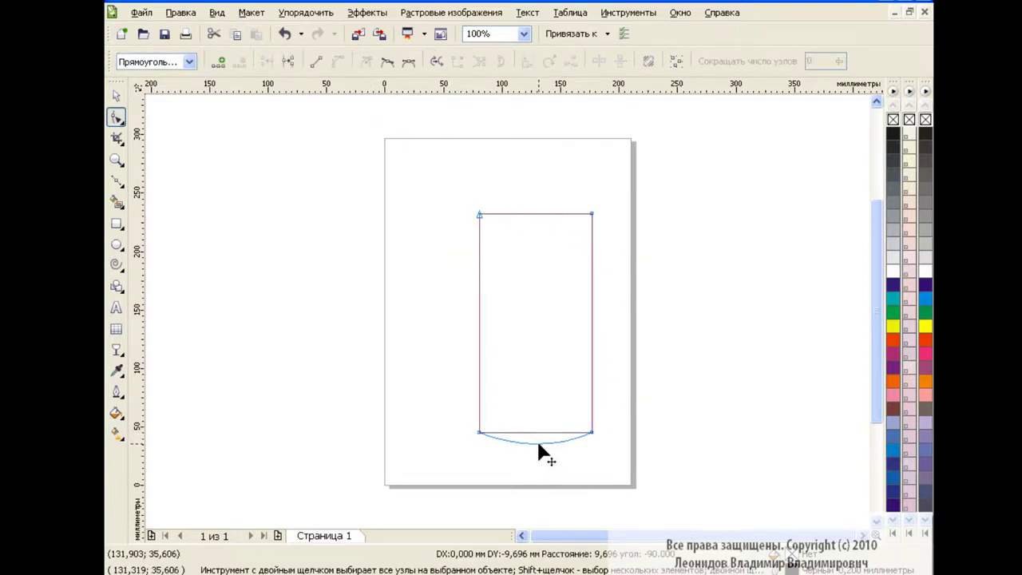
Add nodes on both side edges and slide the top corners inward to form slanted shoulders.
{"action": "double_click", "coordinate": [591, 237]}
{"action": "left_click", "coordinate": [474, 239]}
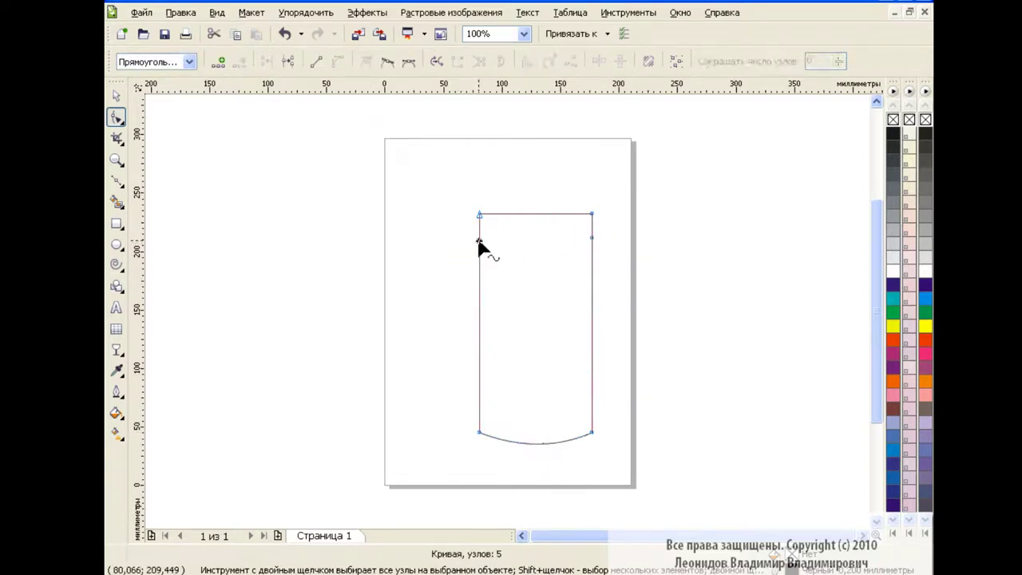
{"action": "double_click", "coordinate": [478, 240]}
{"action": "left_click", "coordinate": [479, 215]}
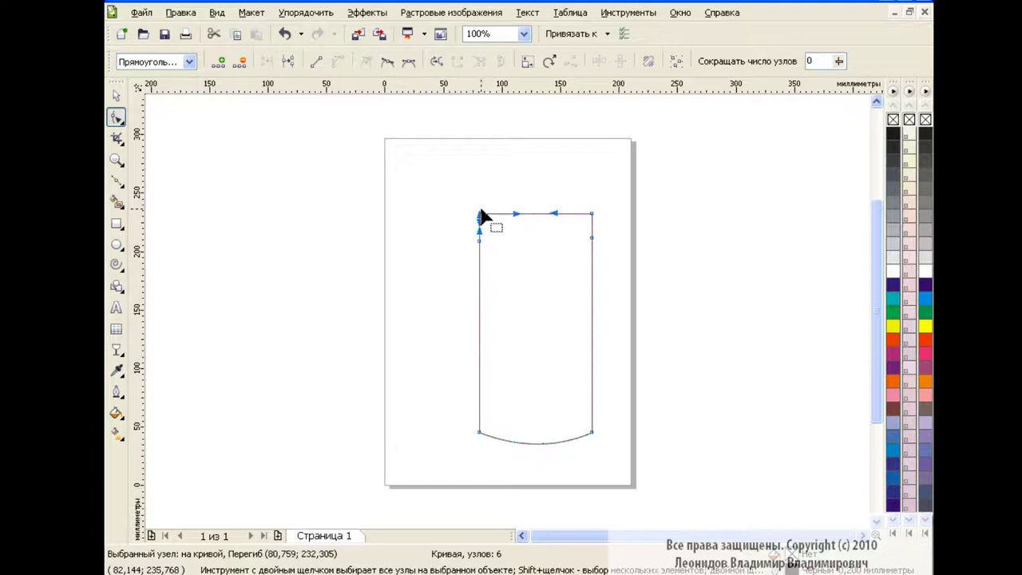
{"action": "left_click_drag", "start_coordinate": [479, 214], "coordinate": [496, 214]}
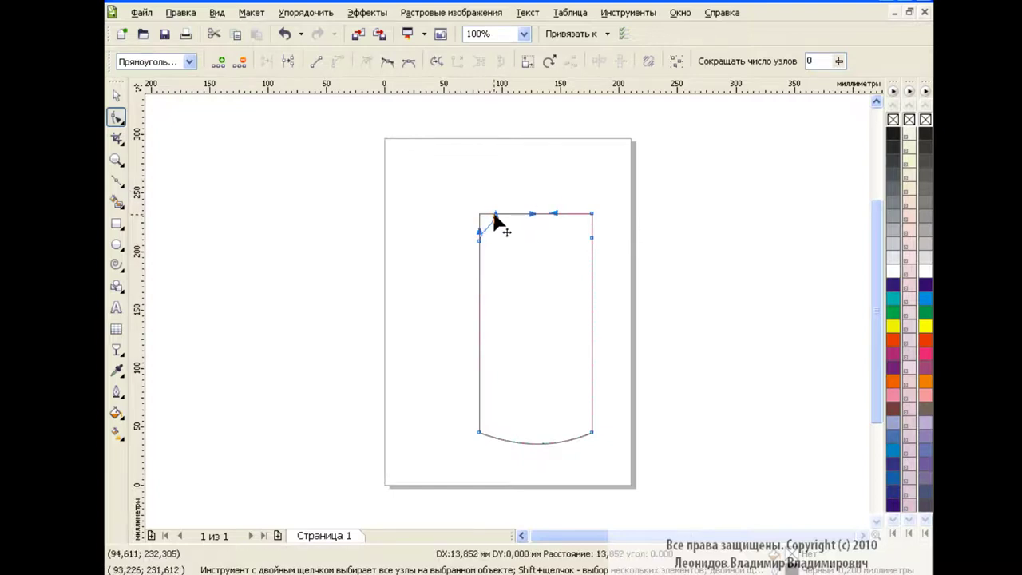
{"action": "left_click_drag", "start_coordinate": [594, 215], "coordinate": [578, 217]}
Try deleting the right shoulder node, then undo to keep the bevelled corner.
{"action": "key", "text": "space"}
{"action": "left_click", "coordinate": [383, 269]}
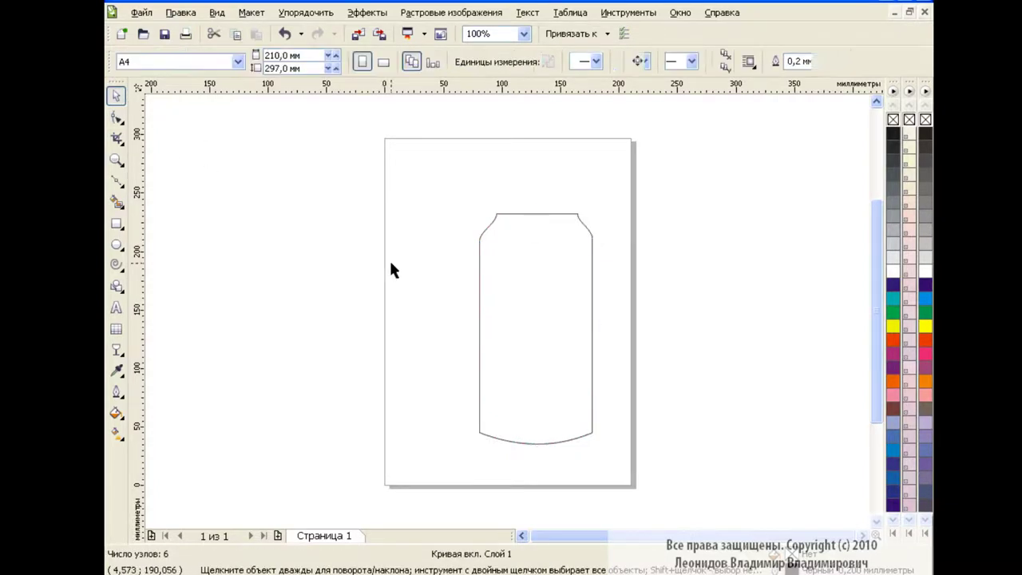
{"action": "key", "text": "space"}
{"action": "left_click", "coordinate": [593, 239]}
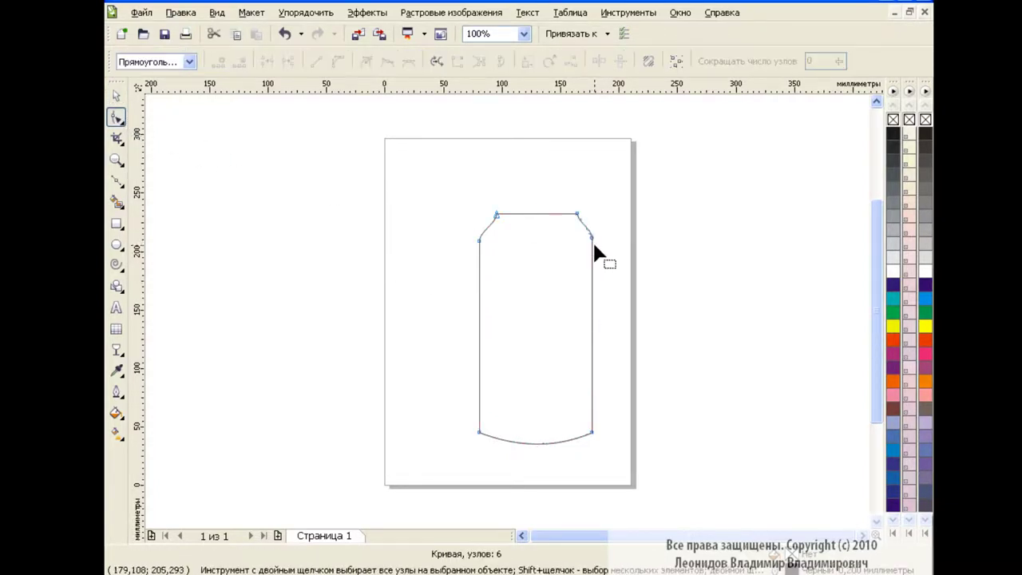
{"action": "key", "text": "Delete"}
{"action": "key", "text": "ctrl+z"}
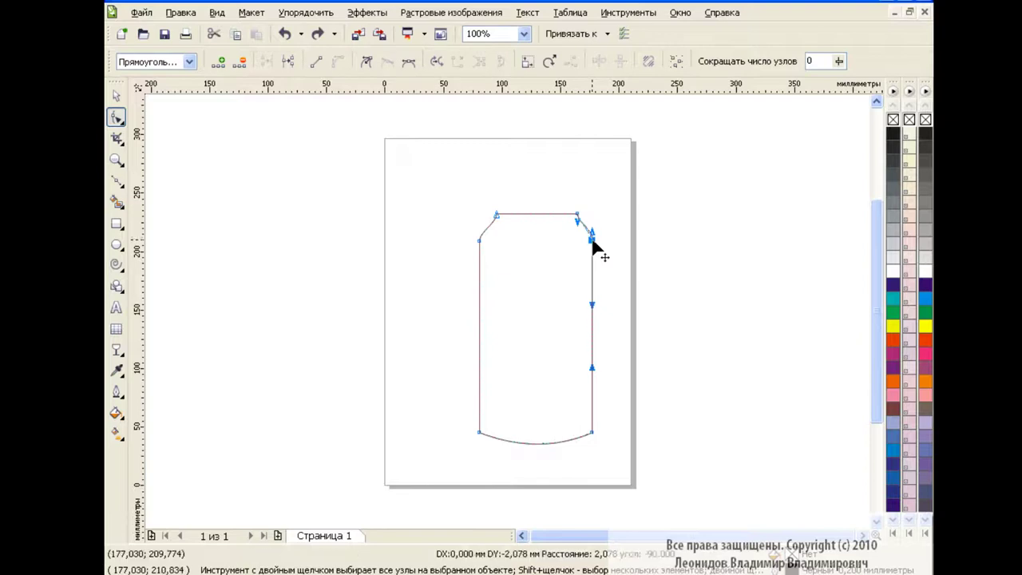
Recheck the right shoulder node and deselect the finished can outline.
{"action": "key", "text": "space"}
{"action": "left_click", "coordinate": [379, 239]}
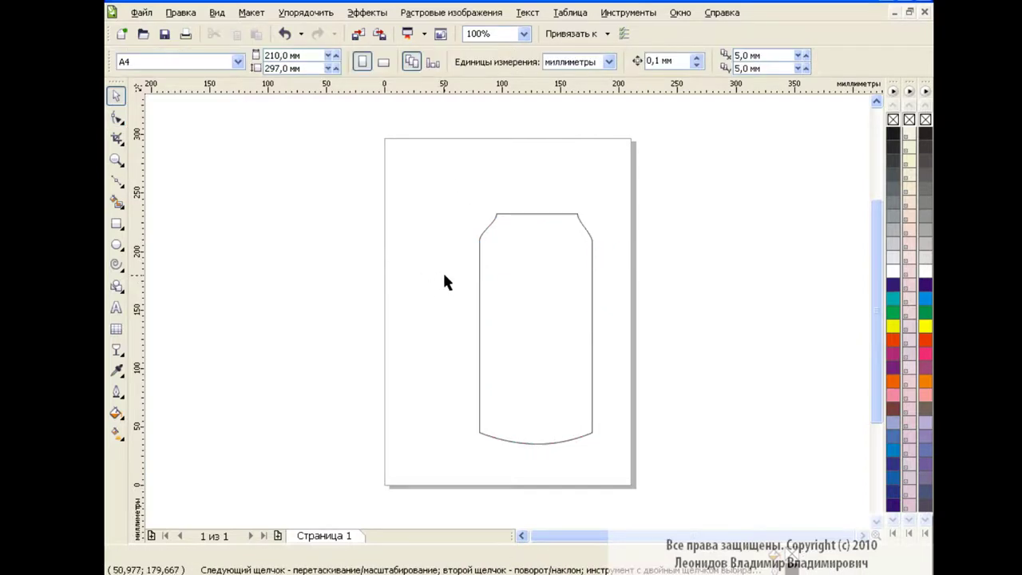
{"action": "key", "text": "space"}
{"action": "left_click", "coordinate": [591, 248]}
{"action": "left_click", "coordinate": [591, 240]}
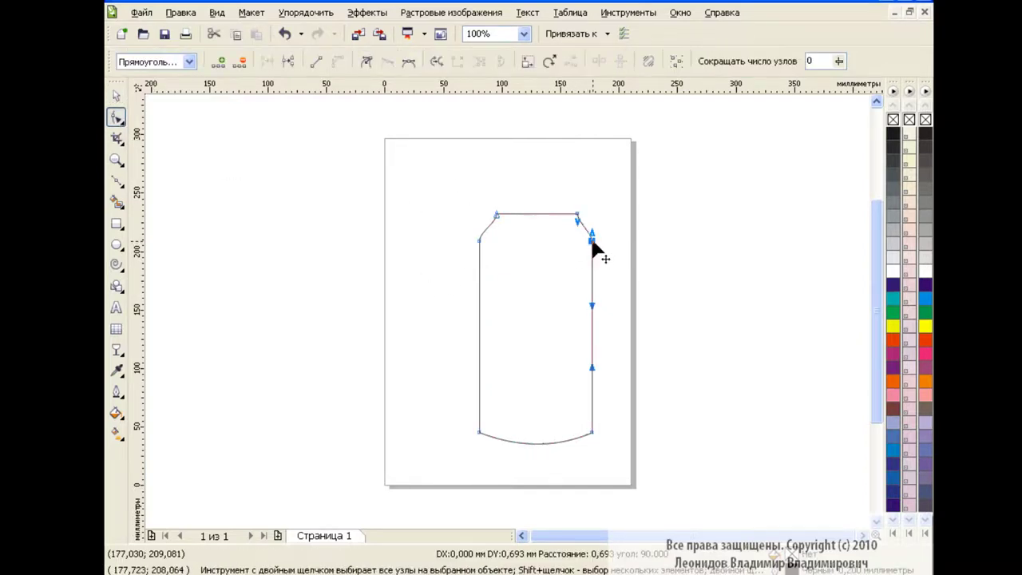
{"action": "key", "text": "space"}
{"action": "left_click", "coordinate": [351, 286]}
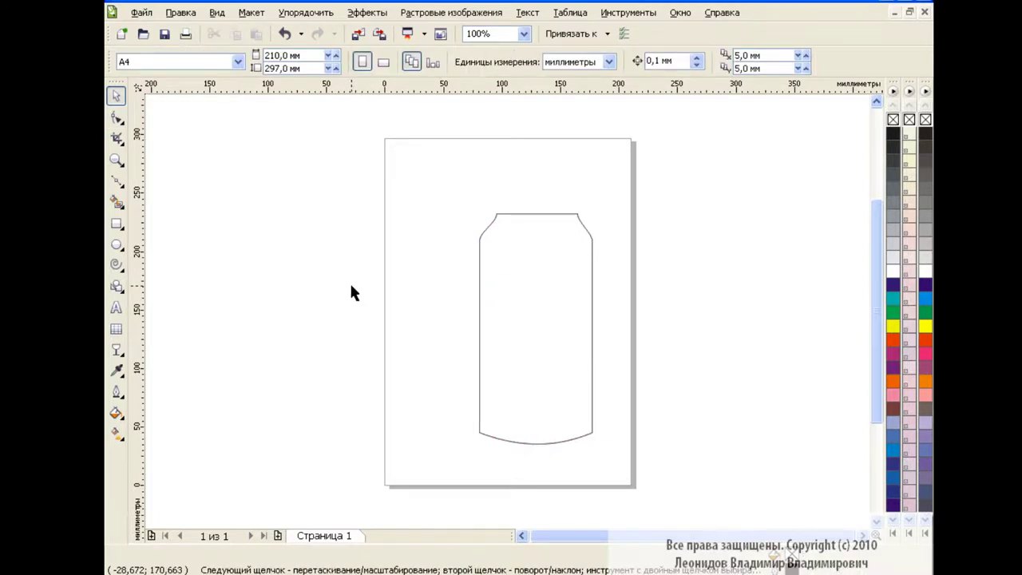
{"action": "left_click", "coordinate": [523, 34]}
At 200% zoom, draw a flat ellipse on the can's top edge, widened to 101.5%.
{"action": "left_click", "coordinate": [491, 136]}
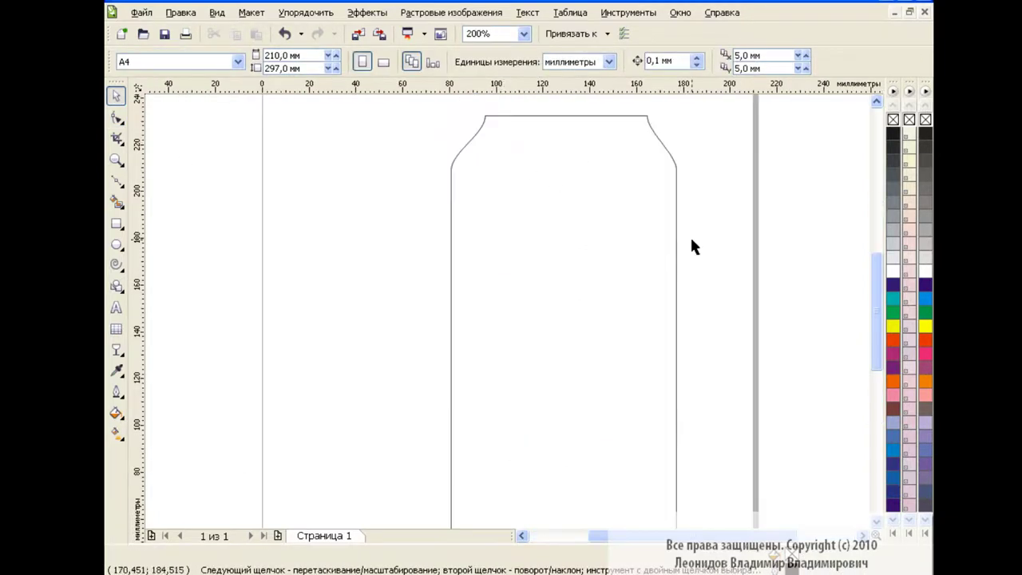
{"action": "left_click_drag", "start_coordinate": [876, 352], "coordinate": [876, 304]}
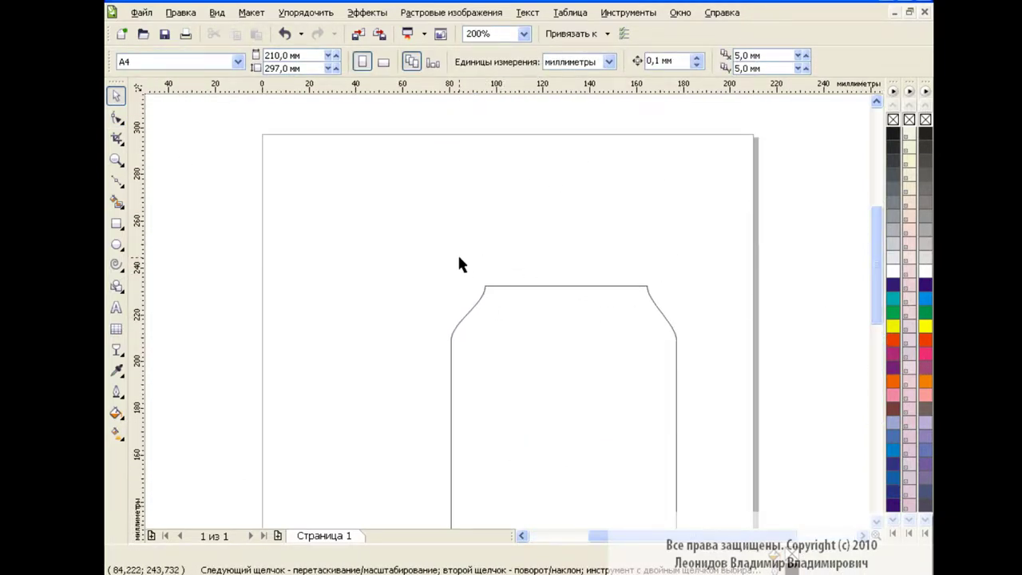
{"action": "left_click", "coordinate": [117, 245]}
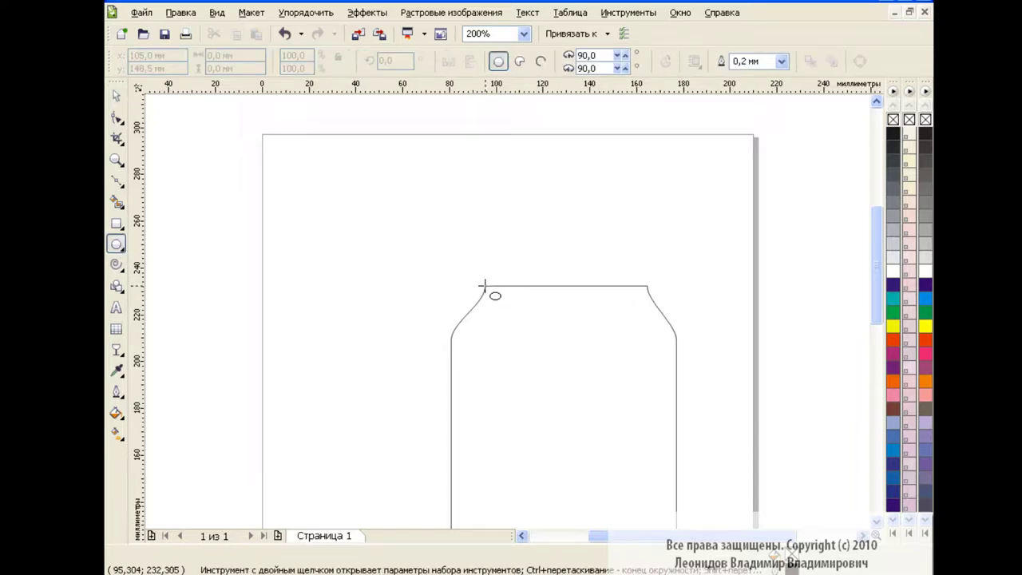
{"action": "left_click_drag", "start_coordinate": [483, 285], "coordinate": [648, 248]}
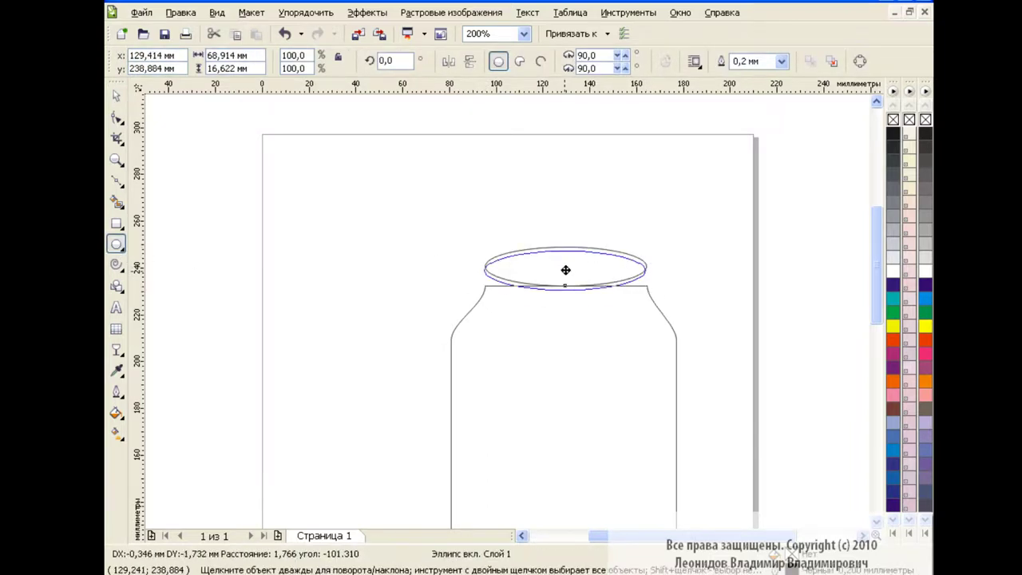
{"action": "left_click_drag", "start_coordinate": [565, 270], "coordinate": [565, 285]}
{"action": "left_click_drag", "start_coordinate": [480, 285], "coordinate": [477, 286]}
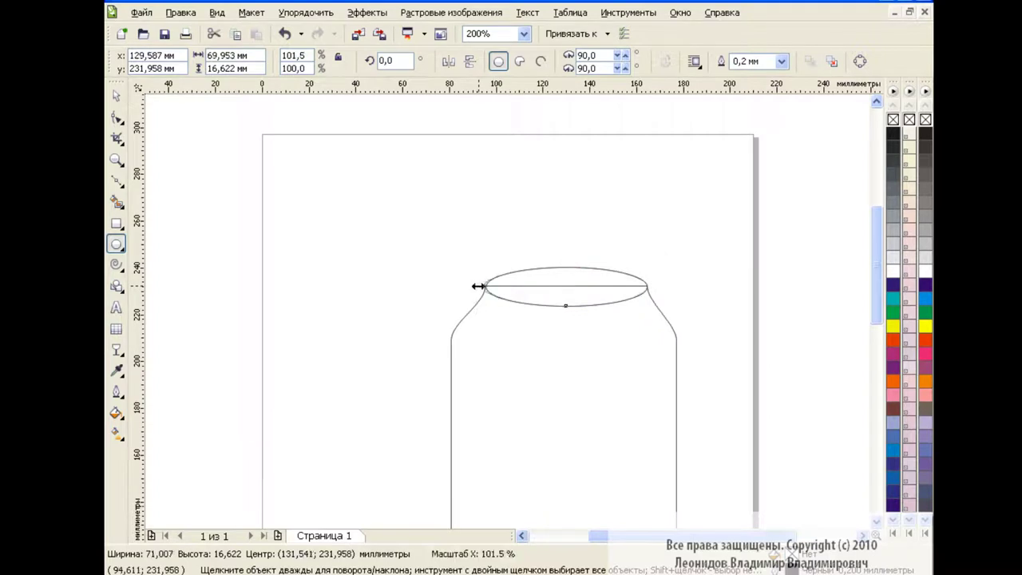
Shift the ellipse right so it sits centred on the can top.
{"action": "left_click", "coordinate": [116, 95]}
{"action": "left_click", "coordinate": [362, 264]}
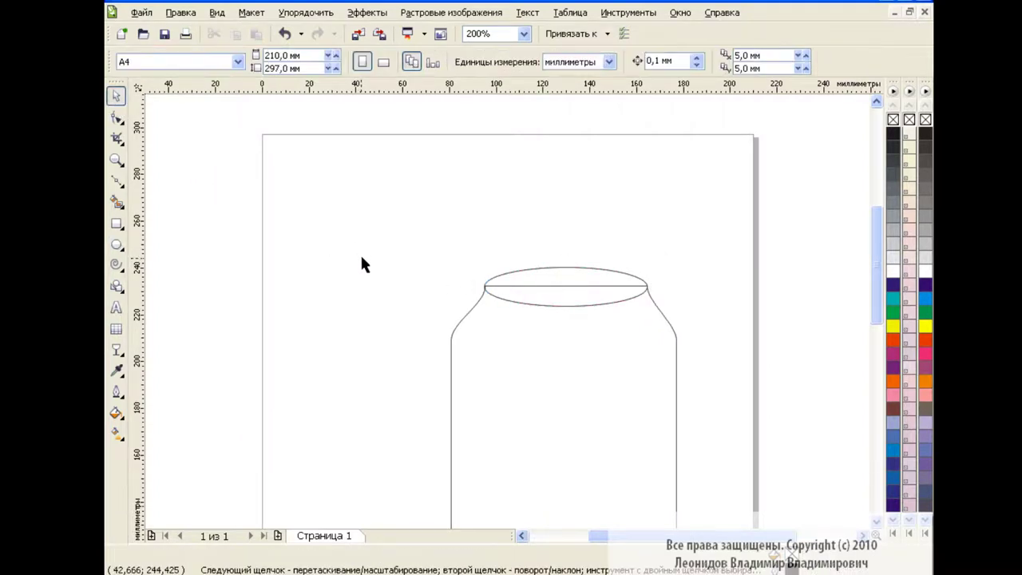
{"action": "left_click", "coordinate": [573, 283]}
{"action": "left_click_drag", "start_coordinate": [564, 285], "coordinate": [574, 286]}
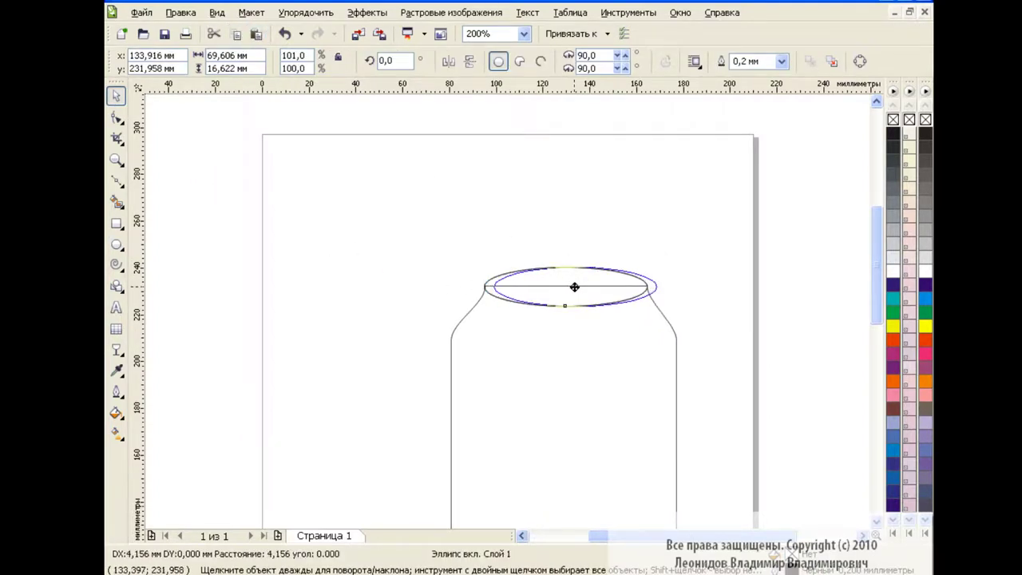
Smart Fill the rim's left crescent green and combine it with the ellipse into one curve.
{"action": "left_click", "coordinate": [117, 201]}
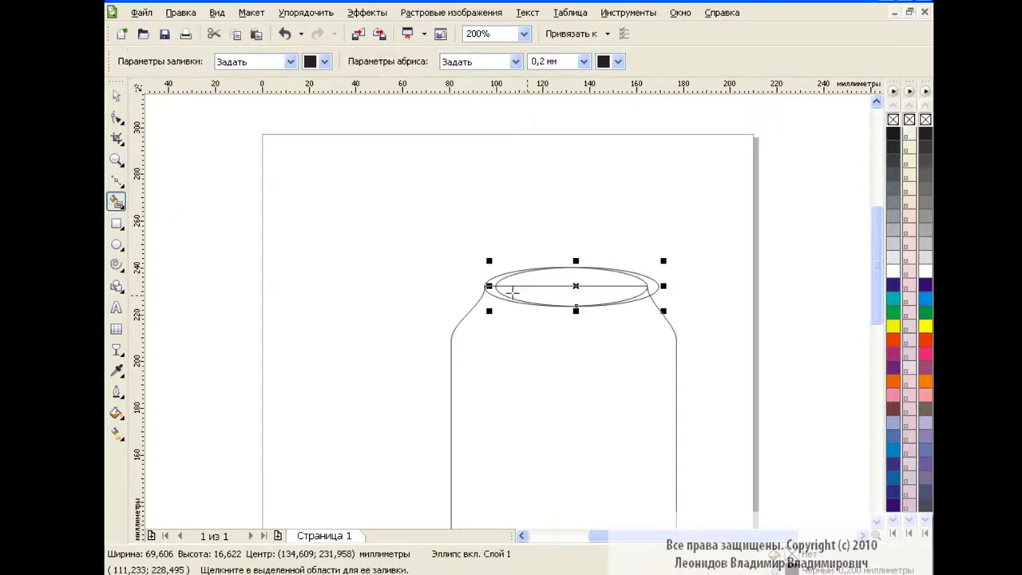
{"action": "left_click", "coordinate": [324, 61]}
{"action": "left_click", "coordinate": [349, 108]}
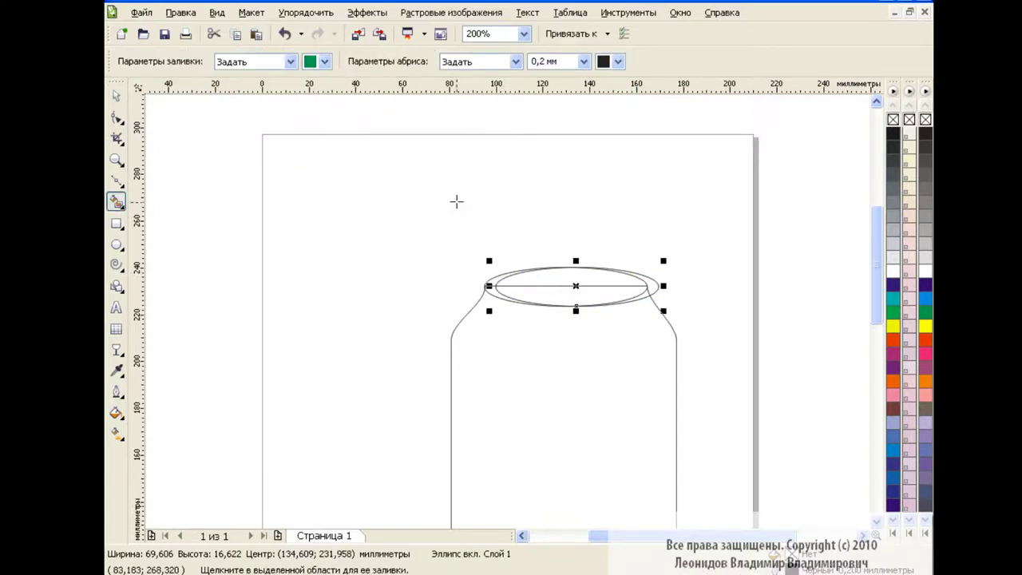
{"action": "left_click", "coordinate": [491, 284]}
{"action": "key", "text": "space"}
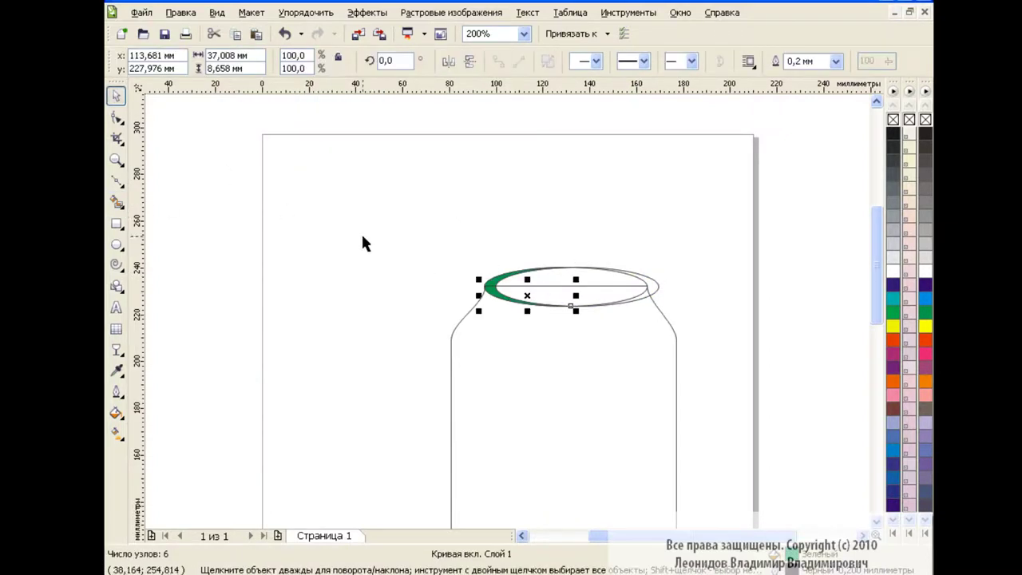
{"action": "left_click", "coordinate": [497, 277], "text": "shift"}
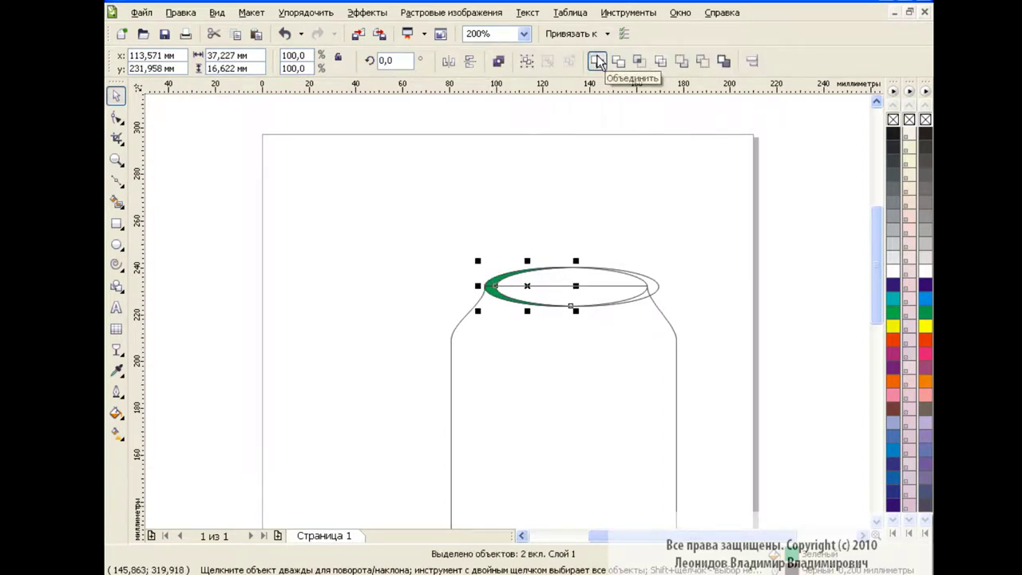
{"action": "left_click", "coordinate": [596, 60]}
Move the ellipse left and fill the new crescent between the ellipses green.
{"action": "left_click", "coordinate": [607, 239]}
{"action": "left_click_drag", "start_coordinate": [577, 285], "coordinate": [557, 287]}
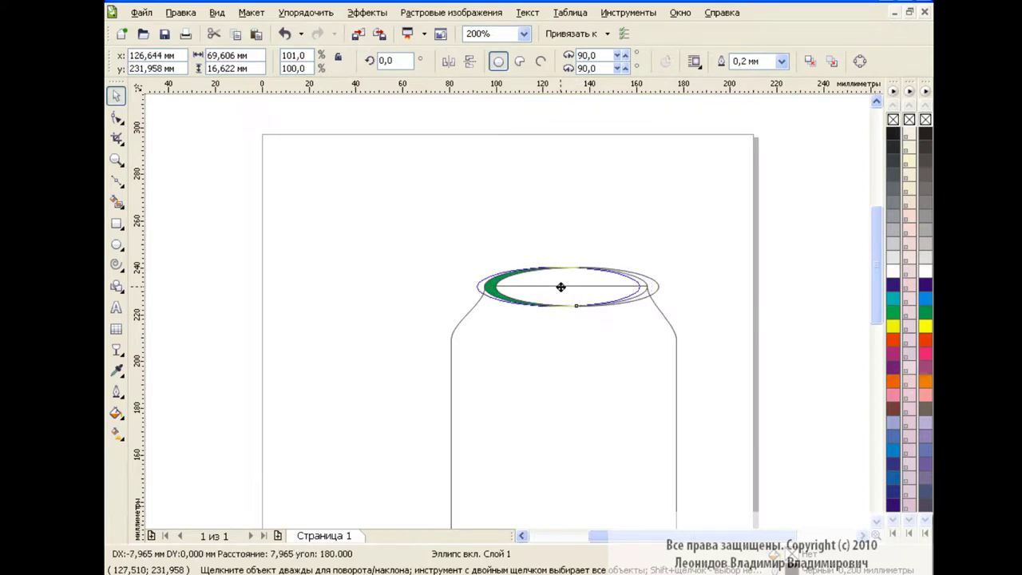
{"action": "left_click", "coordinate": [116, 201]}
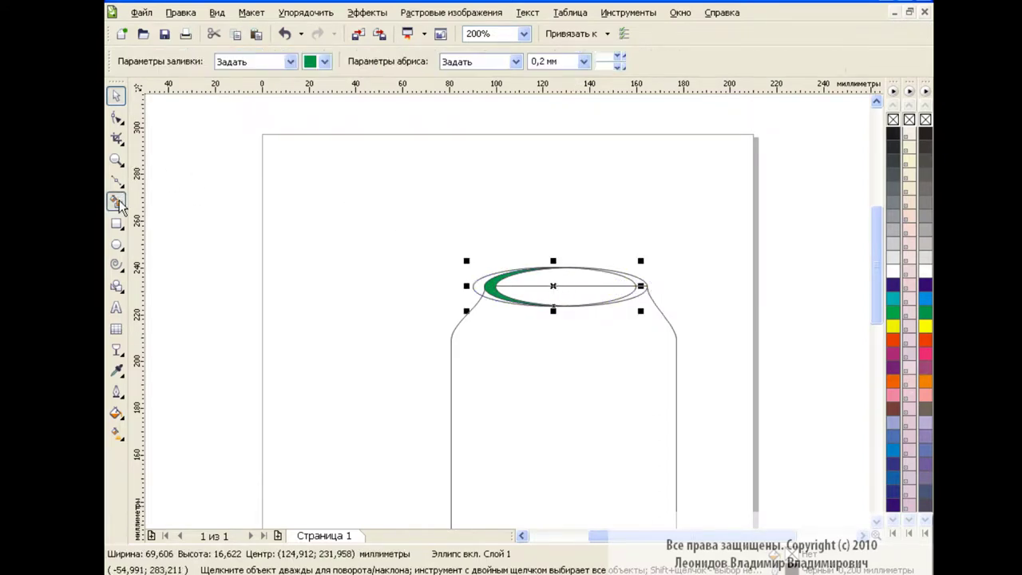
{"action": "left_click", "coordinate": [639, 289]}
{"action": "key", "text": "space"}
{"action": "left_click", "coordinate": [642, 287], "text": "shift"}
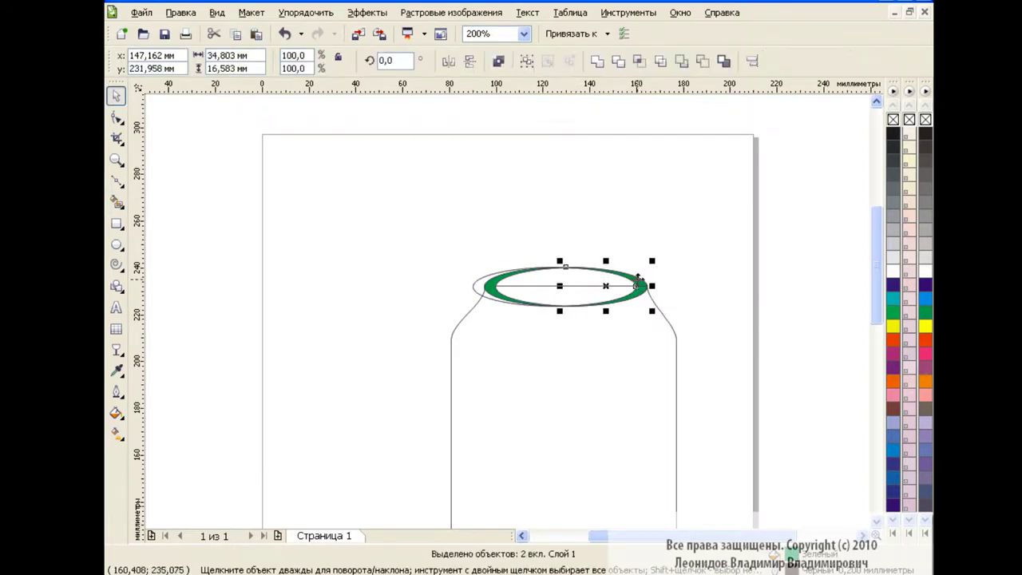
Undo the last change and nudge the lid ellipse slightly within the rim.
{"action": "key", "text": "Escape"}
{"action": "left_click", "coordinate": [473, 296]}
{"action": "key", "text": "ctrl+z"}
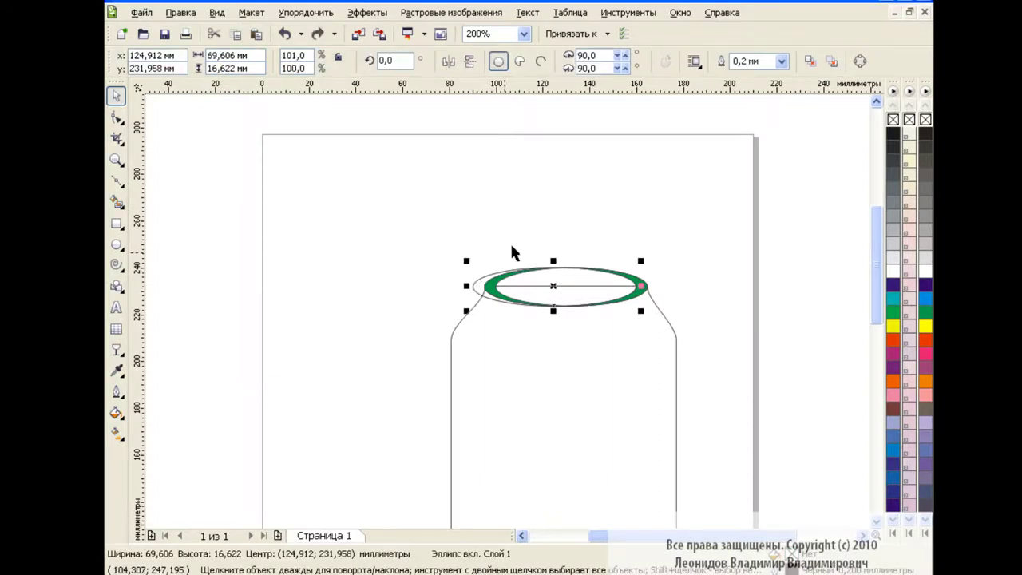
{"action": "left_click_drag", "start_coordinate": [555, 288], "coordinate": [565, 294]}
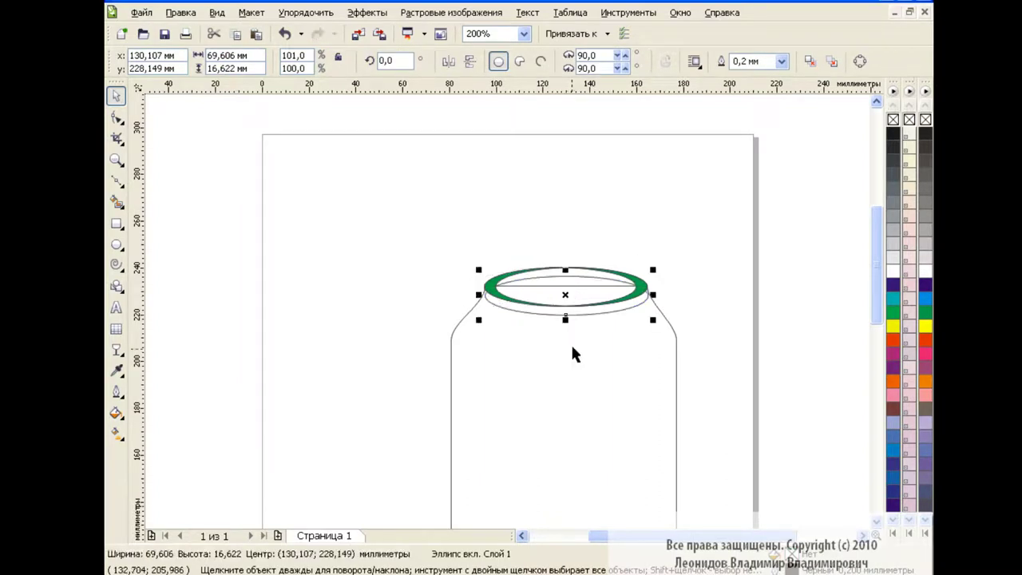
{"action": "left_click", "coordinate": [117, 201]}
Smart Fill the crescent inside the rim blue.
{"action": "left_click", "coordinate": [324, 62]}
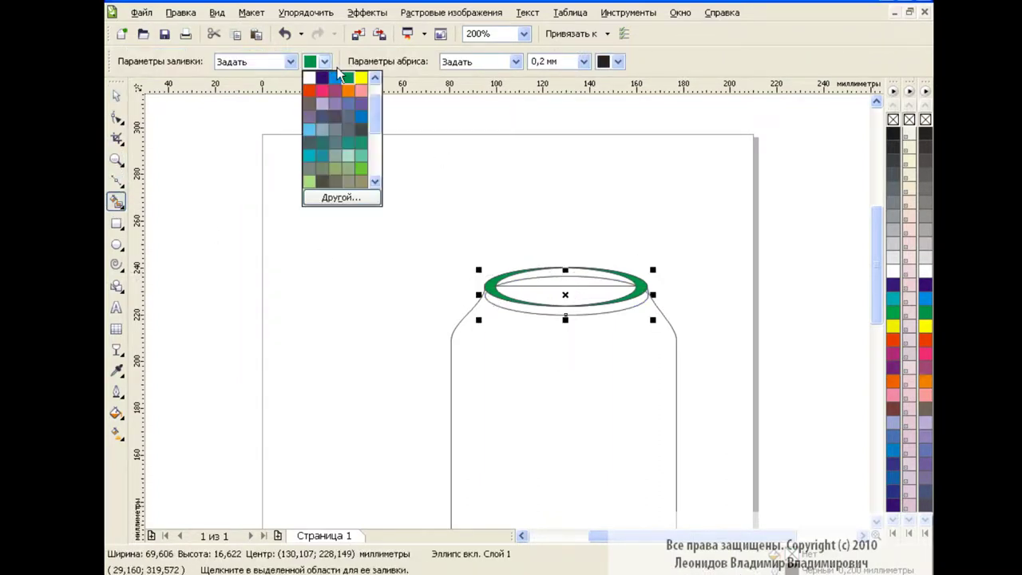
{"action": "left_click", "coordinate": [353, 101]}
{"action": "left_click", "coordinate": [579, 273]}
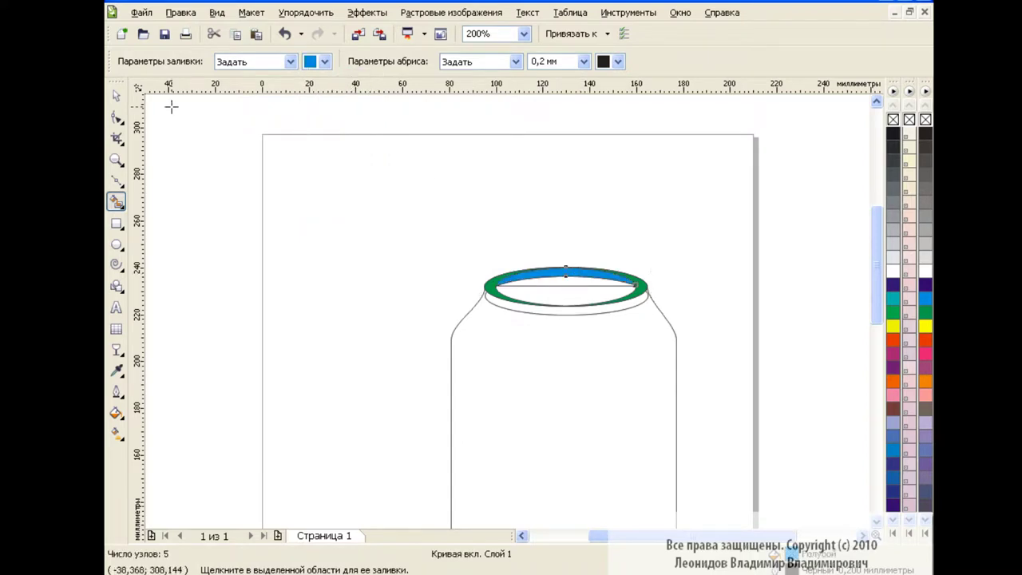
{"action": "key", "text": "space"}
{"action": "left_click", "coordinate": [387, 241]}
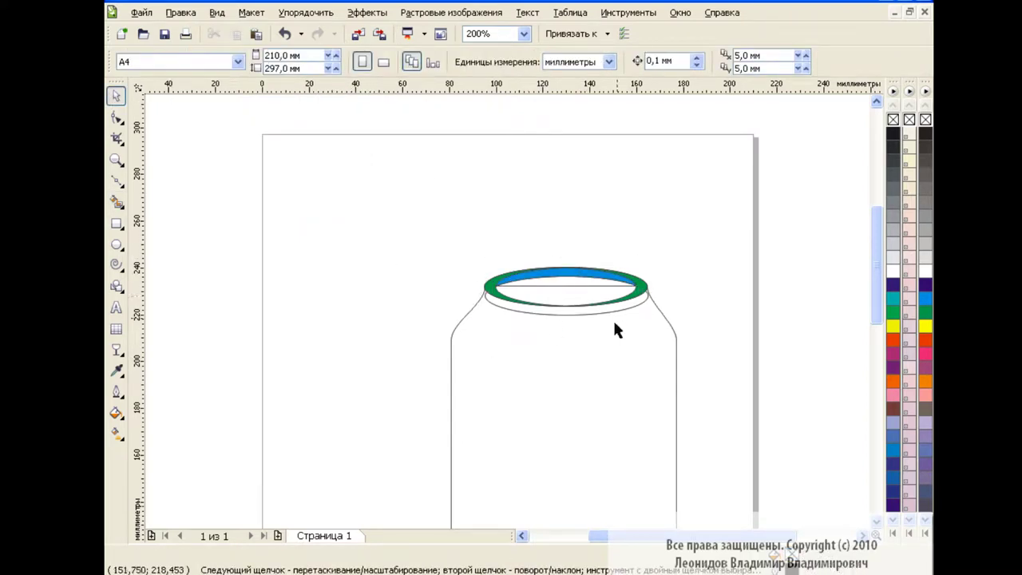
Fill the lid's inner opening red.
{"action": "key", "text": "F5"}
{"action": "mouse_move", "coordinate": [496, 288]}
{"action": "left_mouse_down"}
{"action": "mouse_move", "coordinate": [551, 308]}
{"action": "mouse_move", "coordinate": [546, 318]}
{"action": "left_mouse_up"}
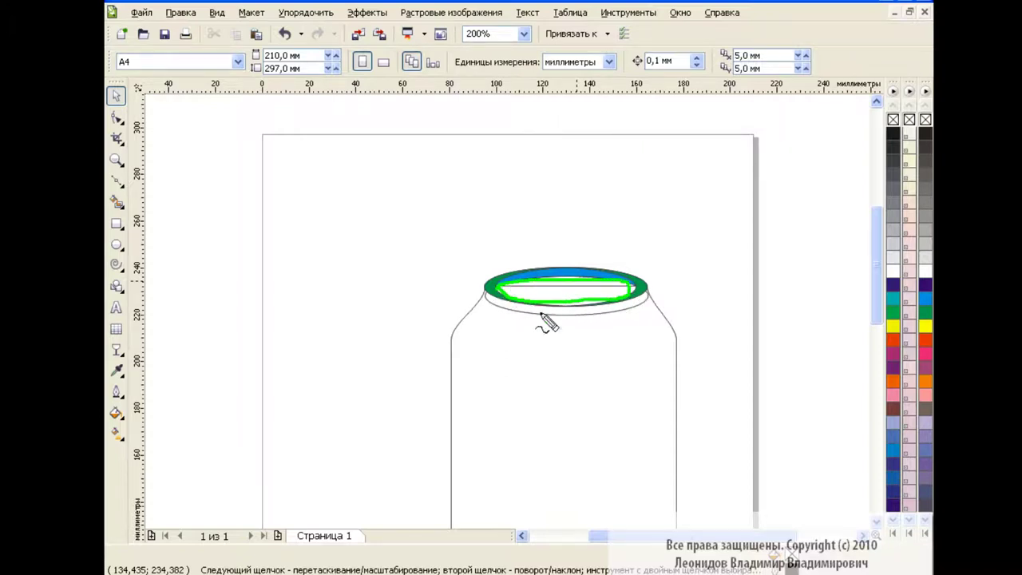
{"action": "left_click", "coordinate": [116, 201]}
{"action": "left_click", "coordinate": [324, 61]}
{"action": "left_click", "coordinate": [313, 92]}
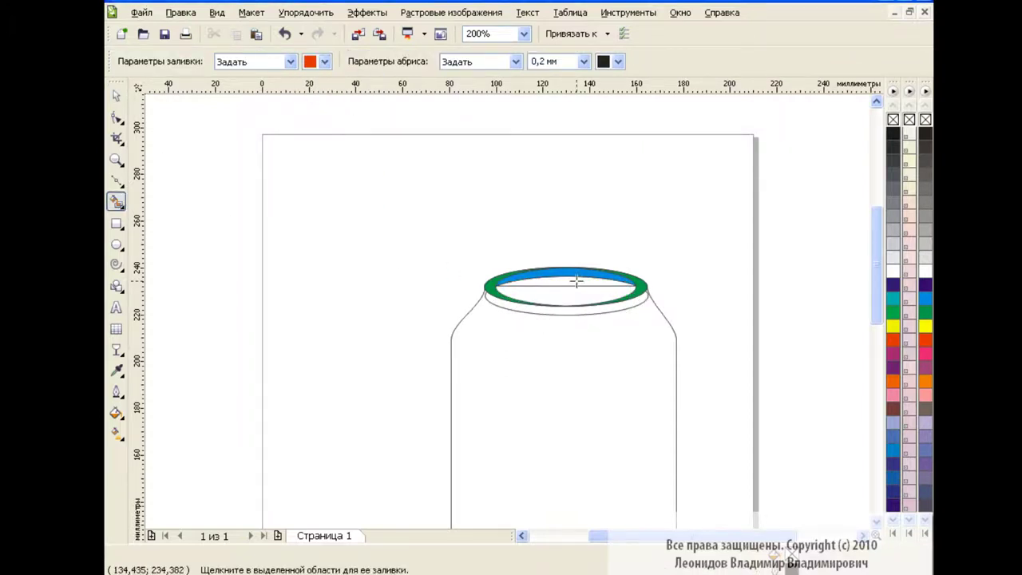
{"action": "left_click", "coordinate": [573, 295]}
{"action": "key", "text": "space"}
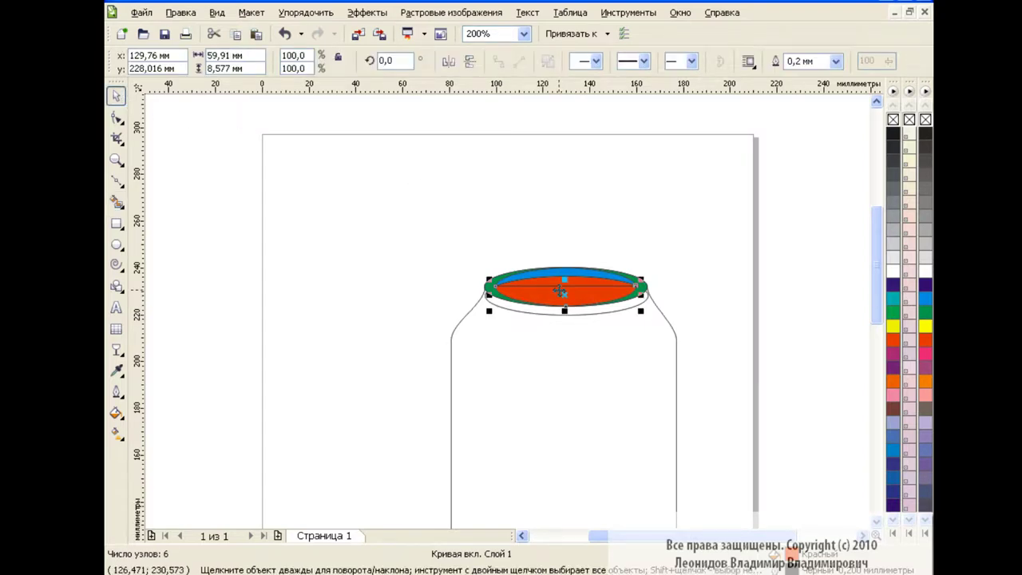
{"action": "left_click", "coordinate": [701, 277]}
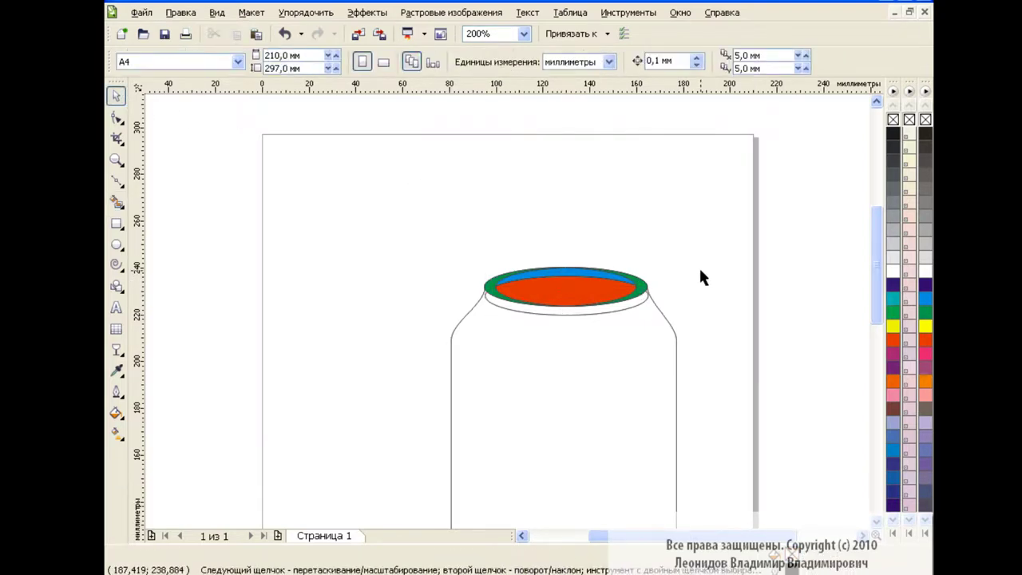
Delete the stray outline ellipse below the rim and zoom the lid to 400%.
{"action": "left_click", "coordinate": [594, 317]}
{"action": "key", "text": "Delete"}
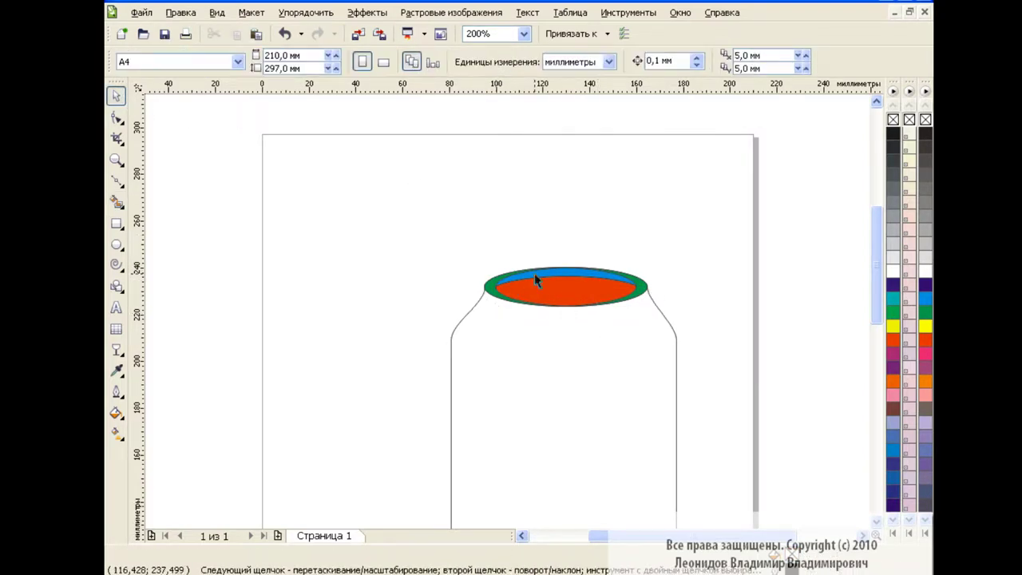
{"action": "left_click", "coordinate": [495, 292]}
{"action": "left_click", "coordinate": [524, 34]}
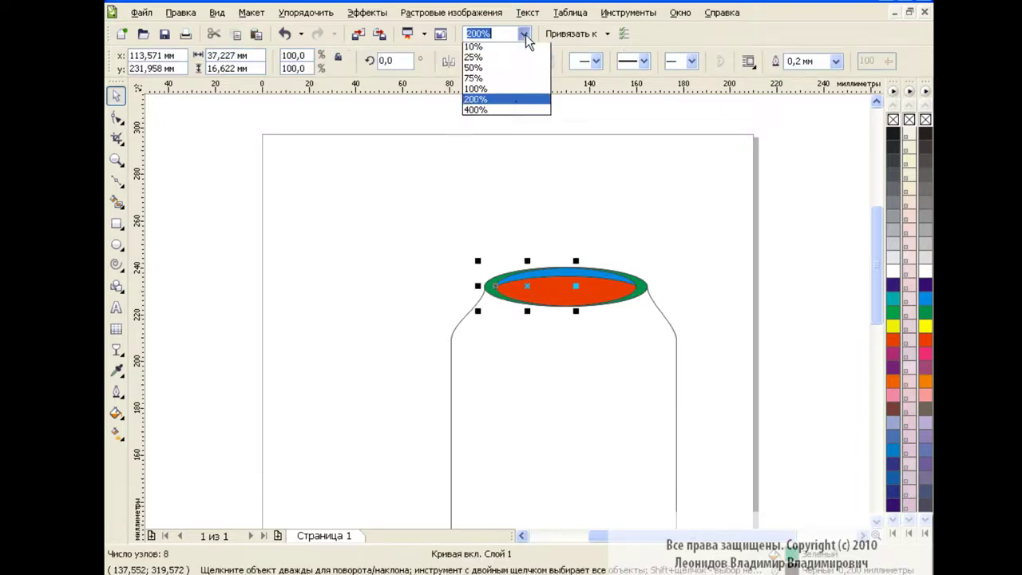
{"action": "left_click", "coordinate": [503, 165]}
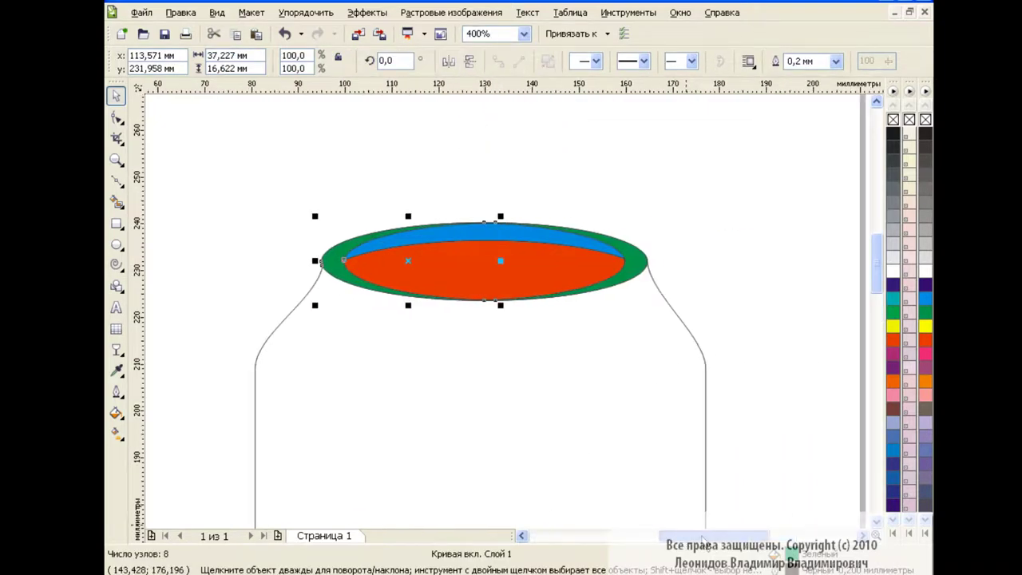
{"action": "scroll", "coordinate": [457, 367], "scroll_direction": "right", "scroll_amount": 3}
{"action": "left_click", "coordinate": [117, 412]}
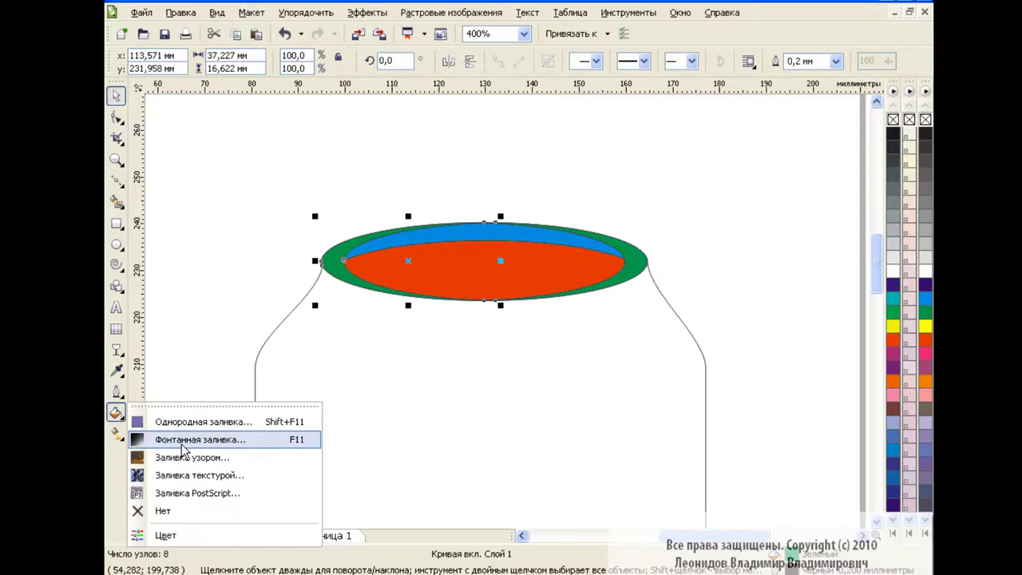
Give the rim a custom linear fountain fill at 90° with grey ends and a dark grey stop at 53%.
{"action": "left_click", "coordinate": [200, 442]}
{"action": "double_click", "coordinate": [551, 174]}
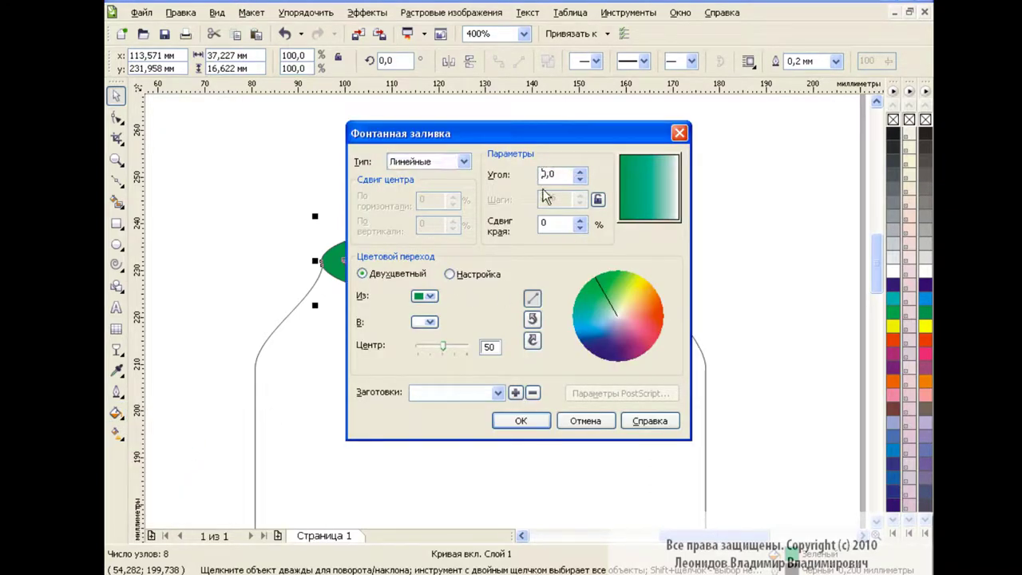
{"action": "type", "text": "90"}
{"action": "left_click", "coordinate": [450, 274]}
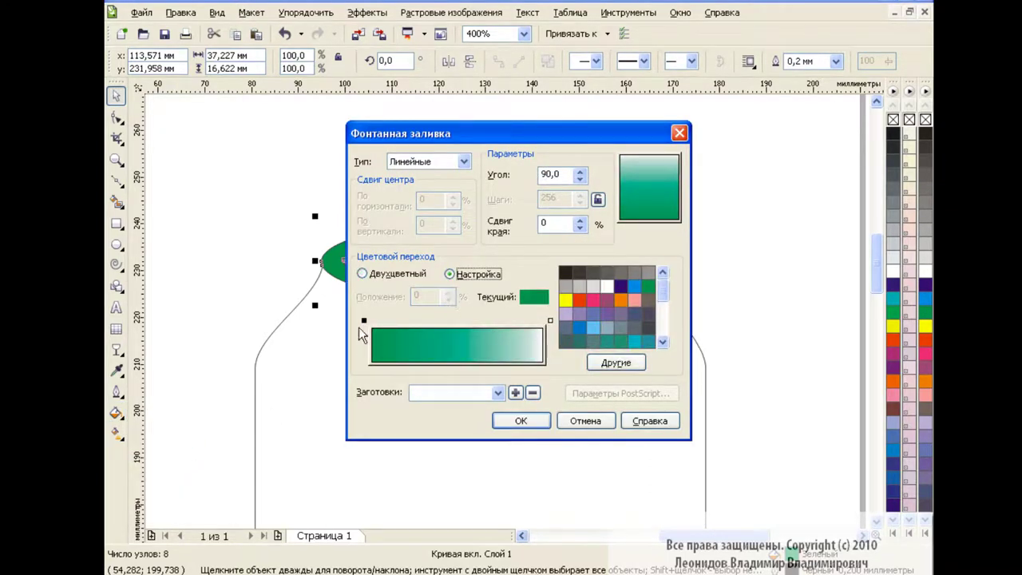
{"action": "left_click", "coordinate": [624, 273]}
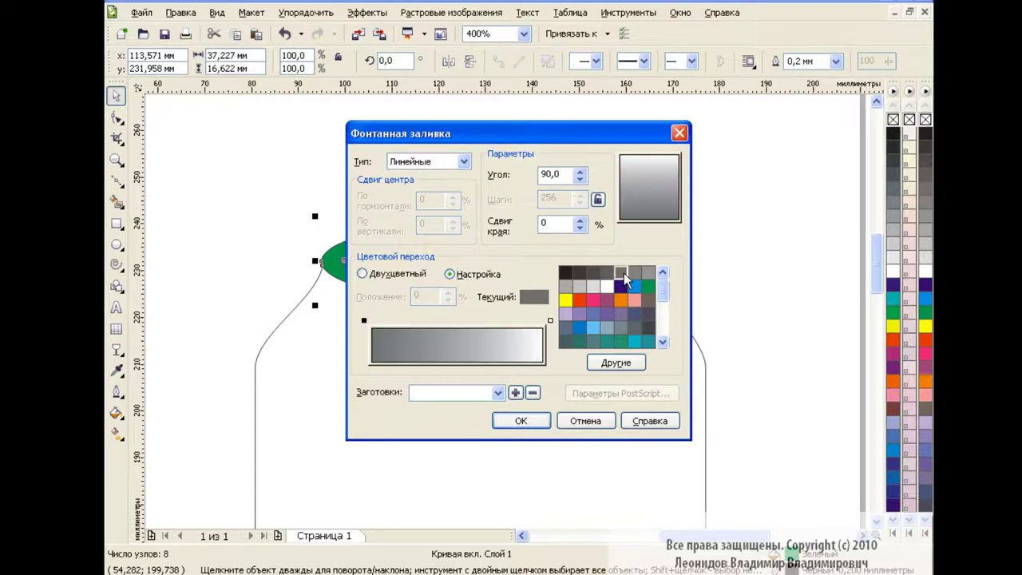
{"action": "left_click", "coordinate": [593, 286]}
{"action": "double_click", "coordinate": [462, 320]}
{"action": "left_click", "coordinate": [607, 273]}
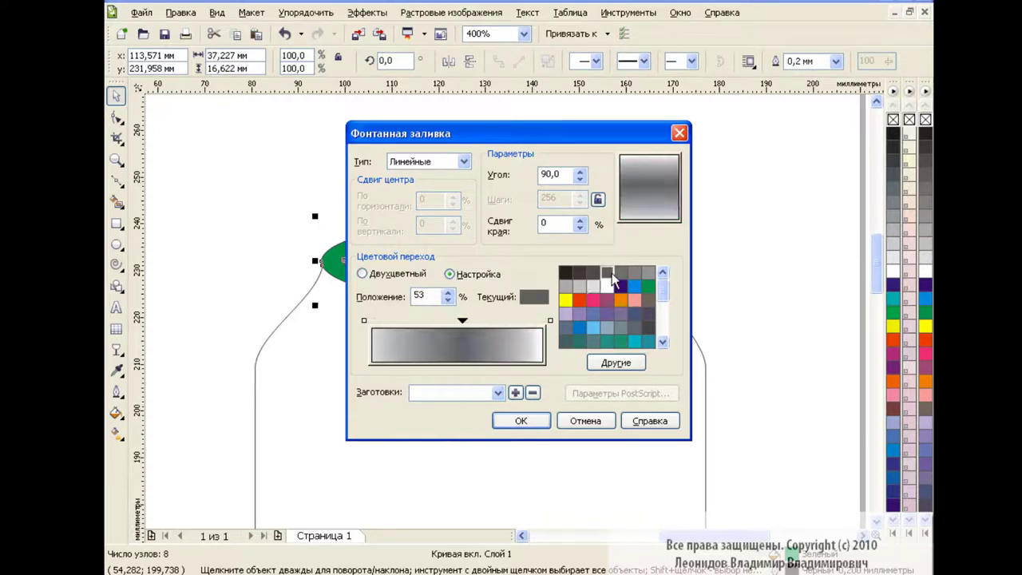
{"action": "left_click", "coordinate": [520, 421]}
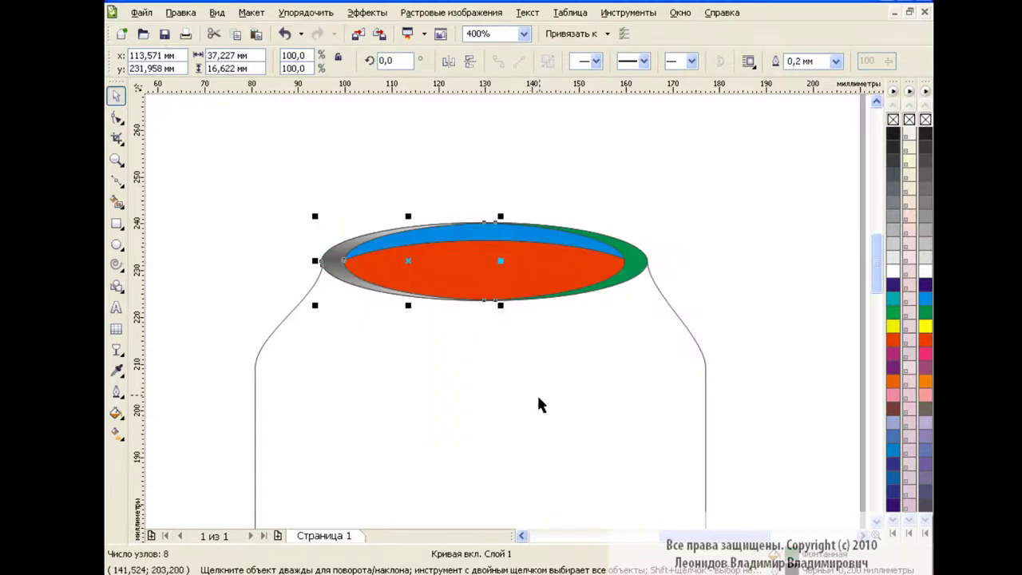
Lighten the grey of the gradient's middle stop at 53%.
{"action": "left_click", "coordinate": [116, 413]}
{"action": "left_click", "coordinate": [200, 439]}
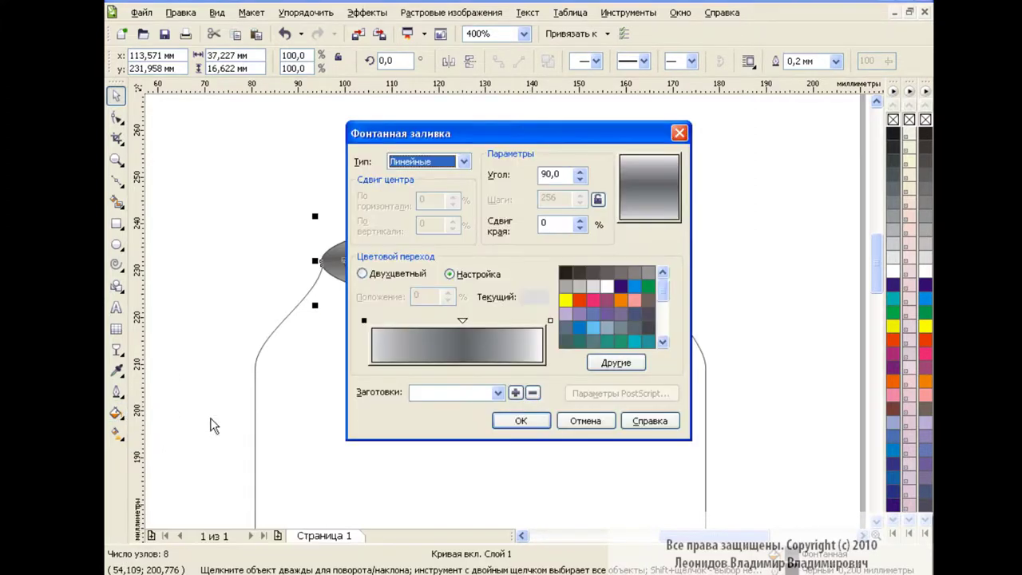
{"action": "left_click", "coordinate": [462, 320]}
{"action": "left_click", "coordinate": [631, 272]}
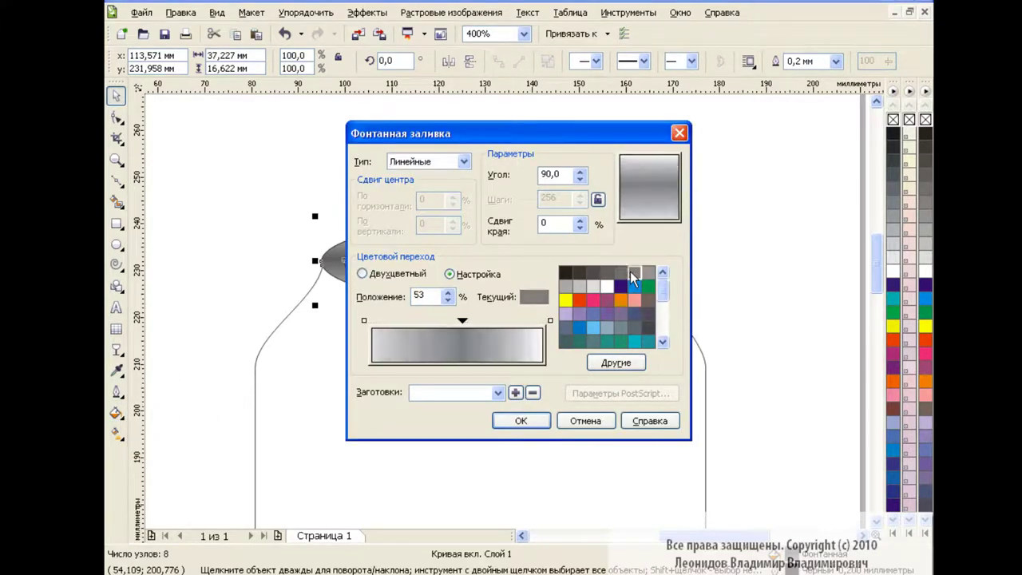
{"action": "left_click", "coordinate": [533, 416]}
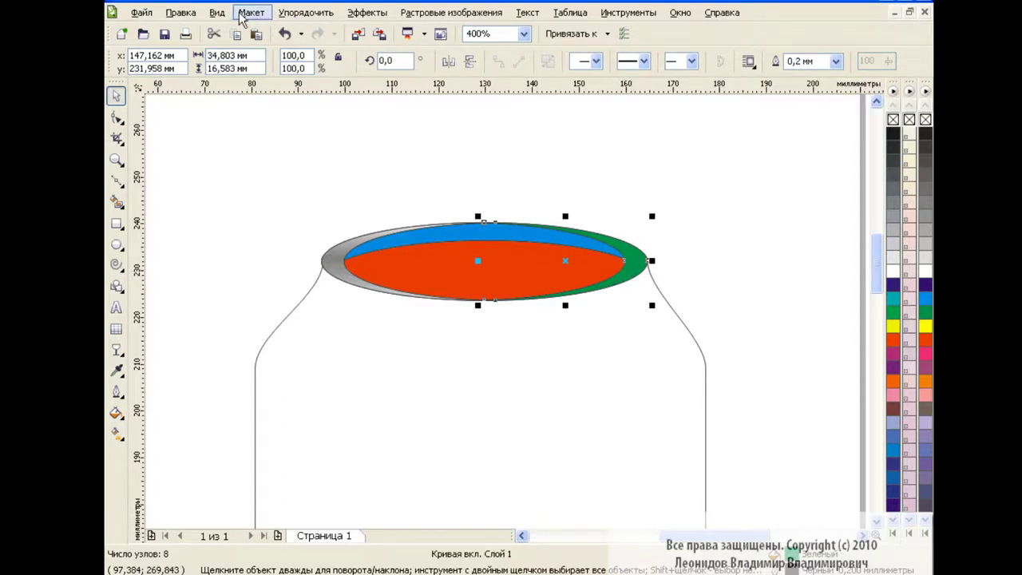
Copy the grey gradient fill onto the green part of the rim with Copy Properties.
{"action": "left_click", "coordinate": [181, 12]}
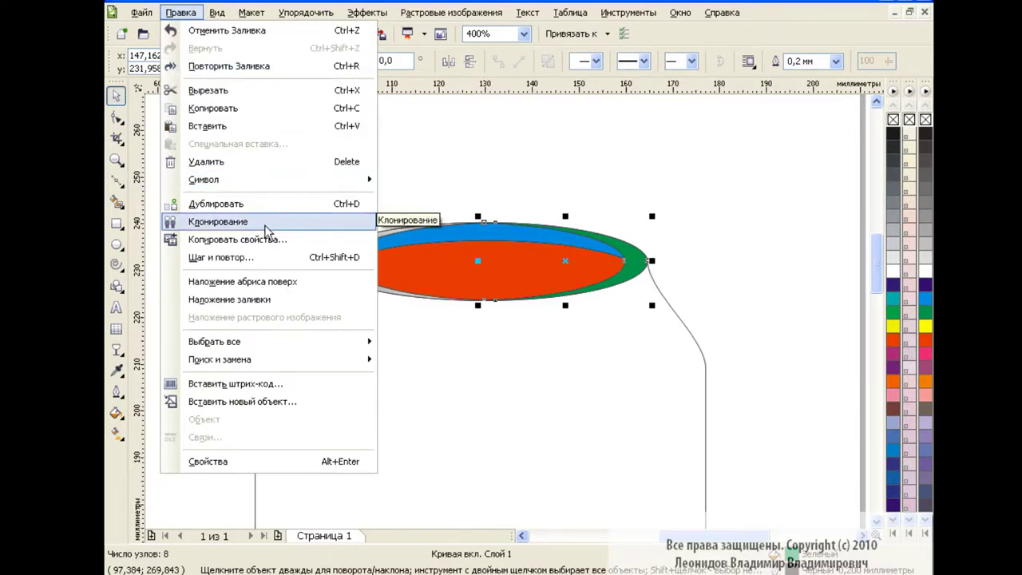
{"action": "left_click", "coordinate": [235, 239]}
{"action": "left_click", "coordinate": [372, 269]}
{"action": "left_click", "coordinate": [586, 317]}
{"action": "left_click", "coordinate": [332, 258]}
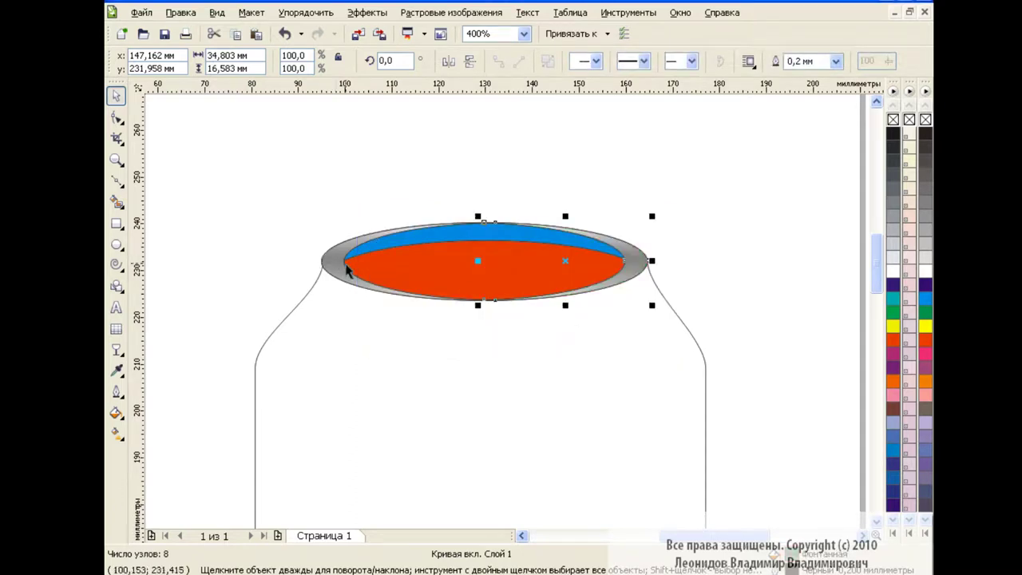
{"action": "key", "text": "Escape"}
{"action": "left_click", "coordinate": [480, 266]}
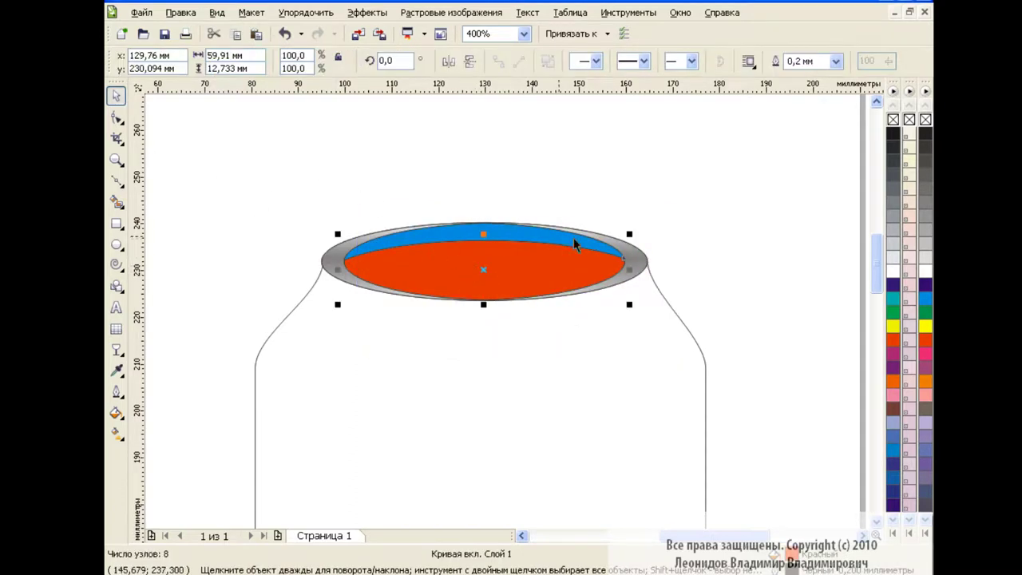
Fill the lid opening with a custom grey fountain gradient at 0° with a middle stop.
{"action": "left_click", "coordinate": [116, 412]}
{"action": "left_click", "coordinate": [183, 440]}
{"action": "key", "text": "Tab"}
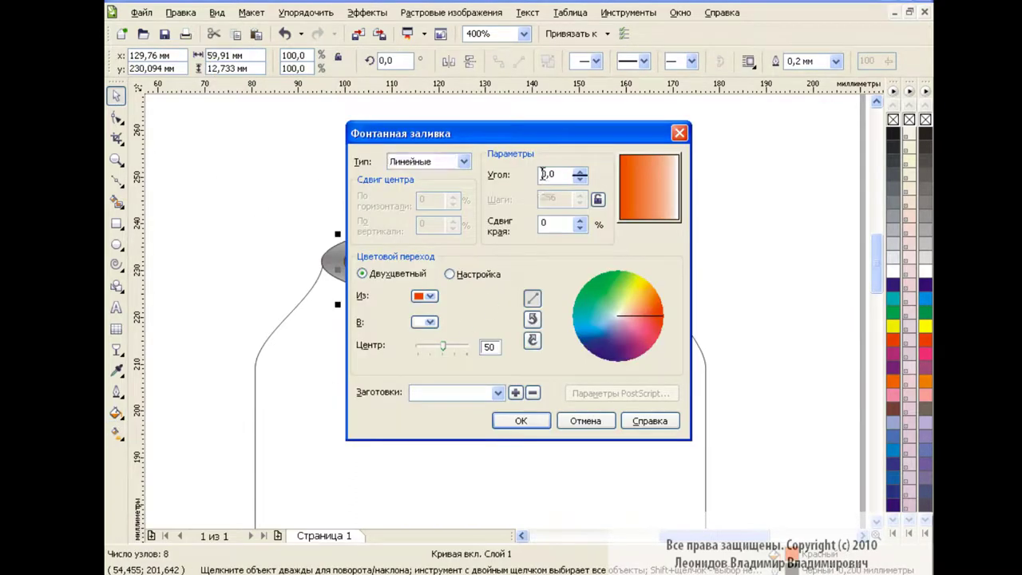
{"action": "type", "text": "90"}
{"action": "key", "text": "Tab"}
{"action": "left_click", "coordinate": [449, 274]}
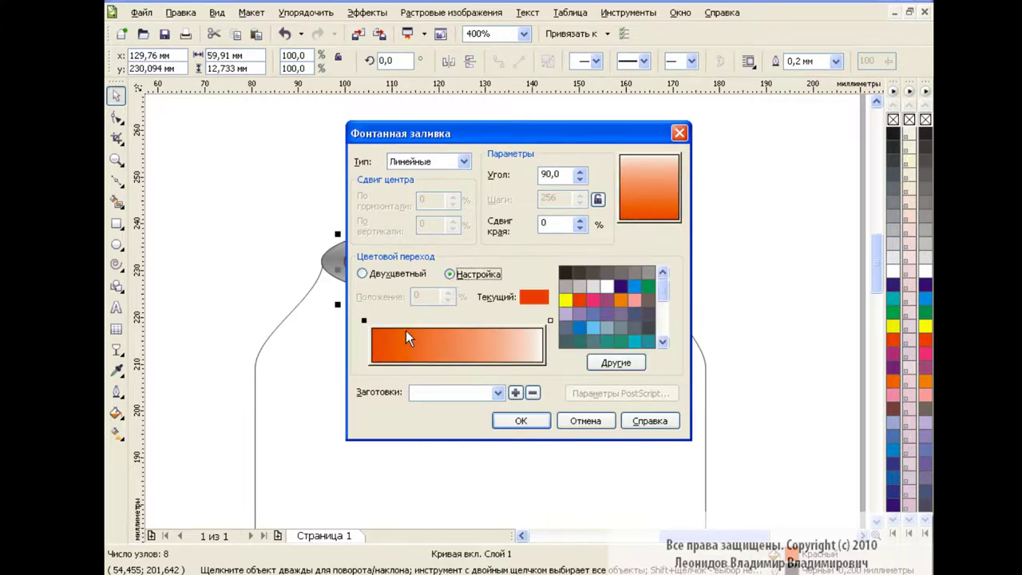
{"action": "left_click", "coordinate": [545, 173]}
{"action": "key", "text": "Delete"}
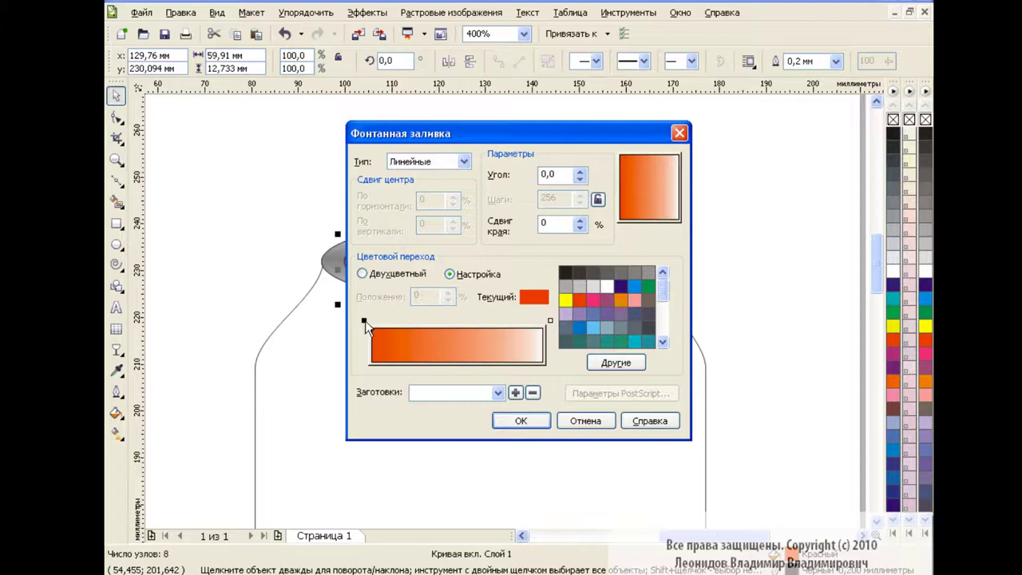
{"action": "left_click", "coordinate": [607, 286]}
{"action": "double_click", "coordinate": [453, 320]}
{"action": "left_click", "coordinate": [566, 288]}
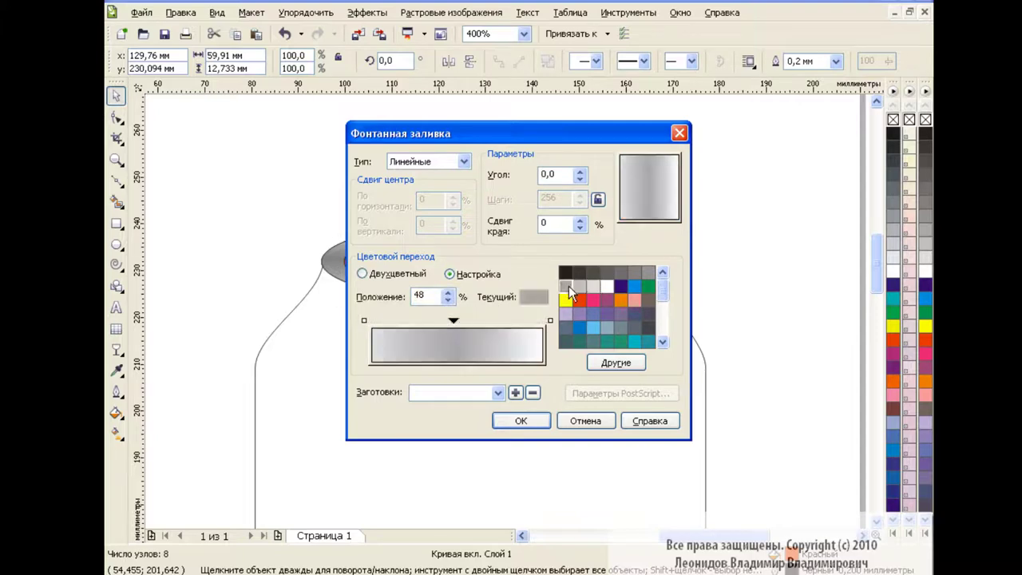
{"action": "left_click", "coordinate": [592, 289]}
{"action": "left_click", "coordinate": [521, 421]}
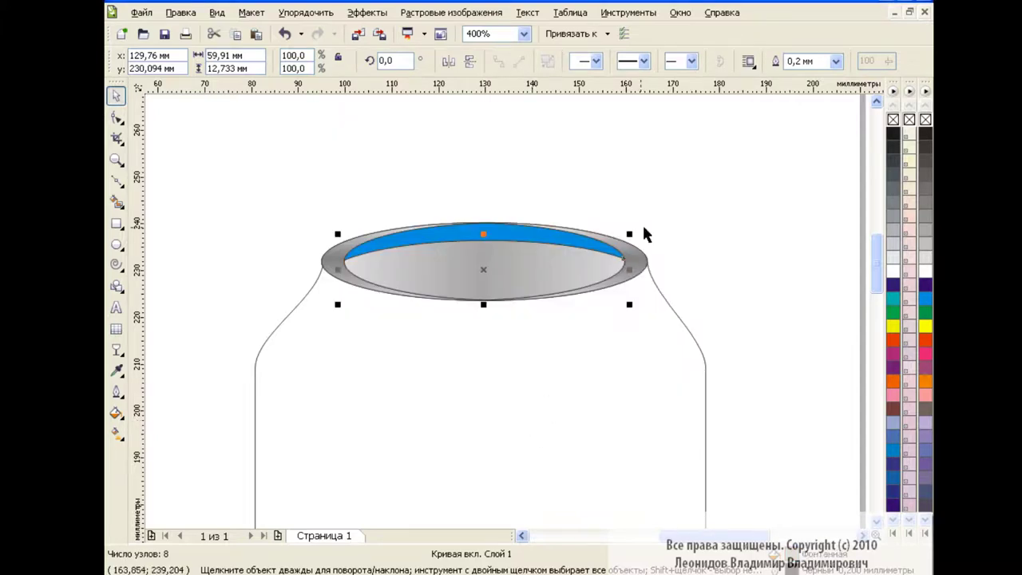
Give the blue crescent a custom grey-white-grey metallic fountain gradient.
{"action": "left_click", "coordinate": [533, 240]}
{"action": "left_click", "coordinate": [116, 412]}
{"action": "left_click", "coordinate": [156, 413]}
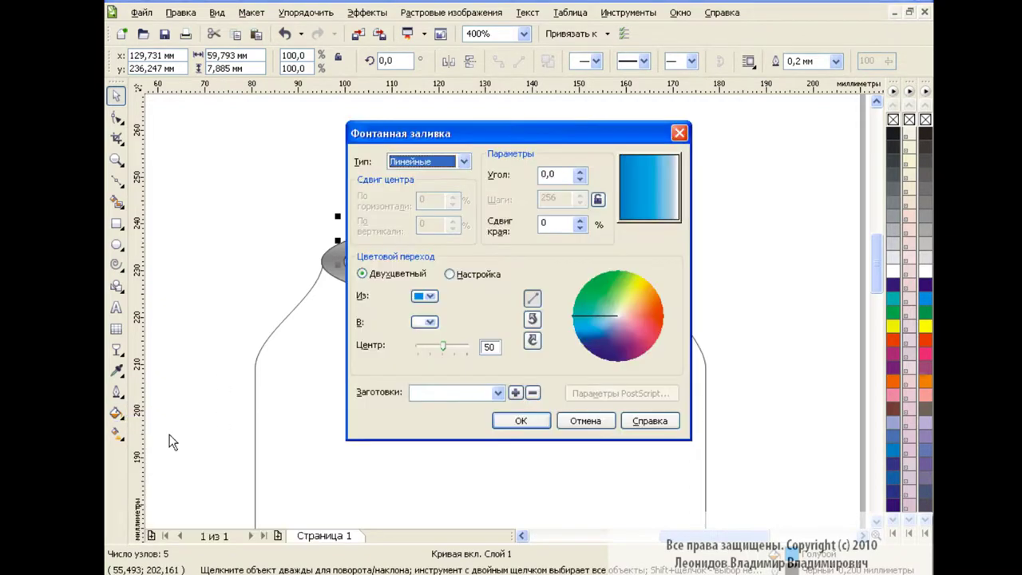
{"action": "left_click", "coordinate": [449, 273]}
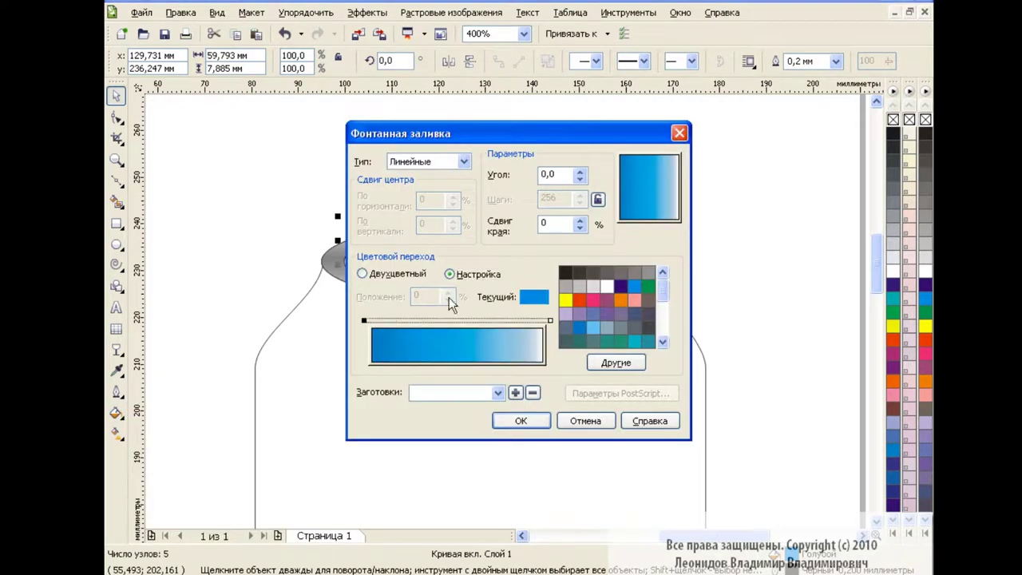
{"action": "left_click", "coordinate": [647, 273]}
{"action": "double_click", "coordinate": [455, 320]}
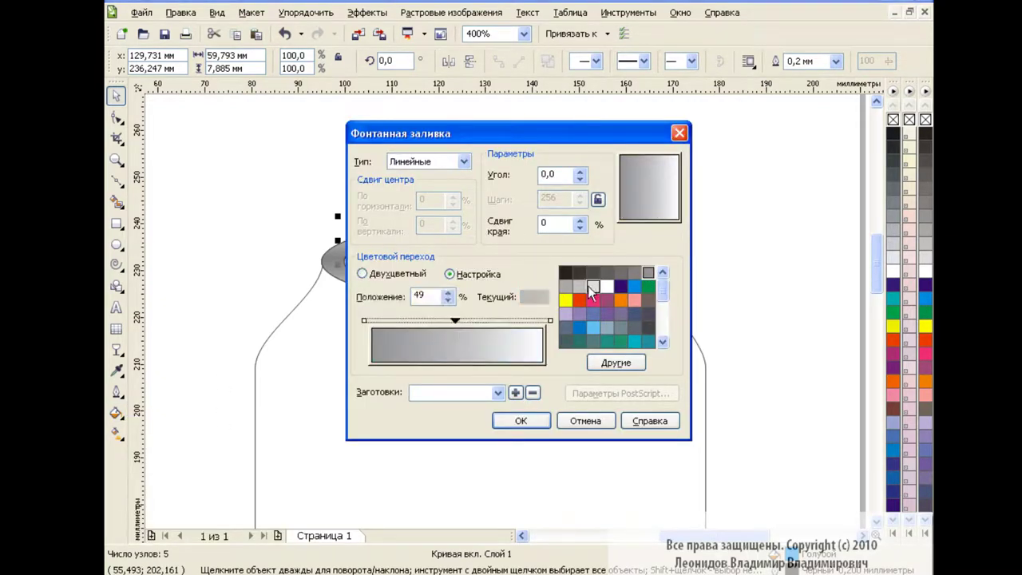
{"action": "left_click", "coordinate": [591, 286]}
{"action": "left_click", "coordinate": [550, 320]}
{"action": "left_click", "coordinate": [647, 273]}
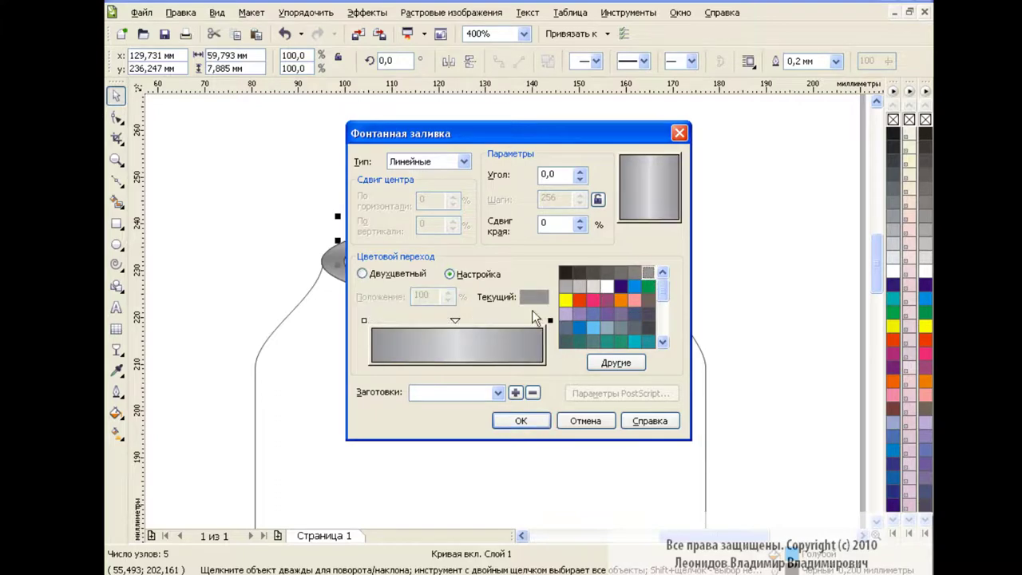
{"action": "left_click", "coordinate": [455, 320]}
{"action": "left_click", "coordinate": [606, 287]}
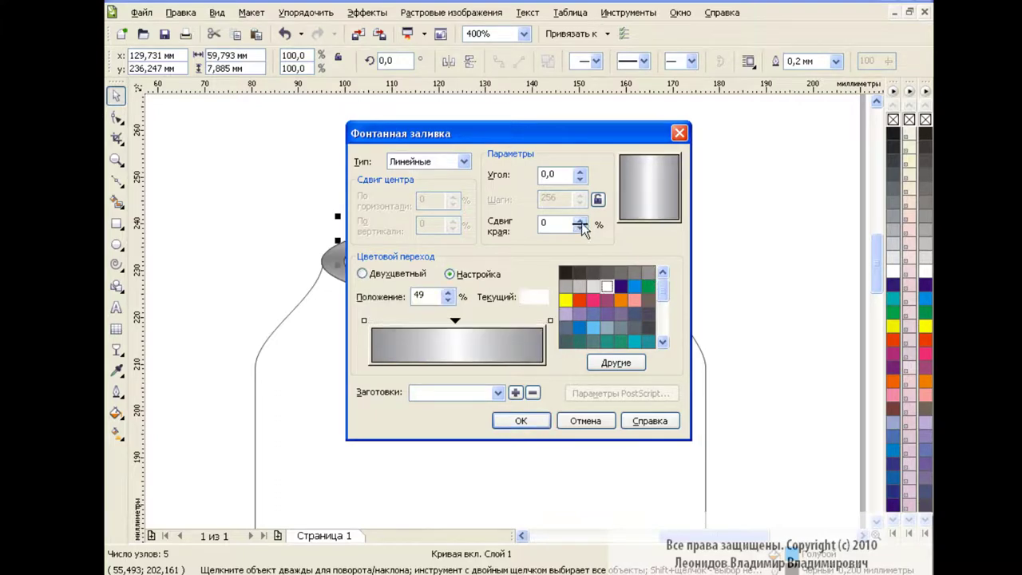
{"action": "left_click", "coordinate": [520, 420]}
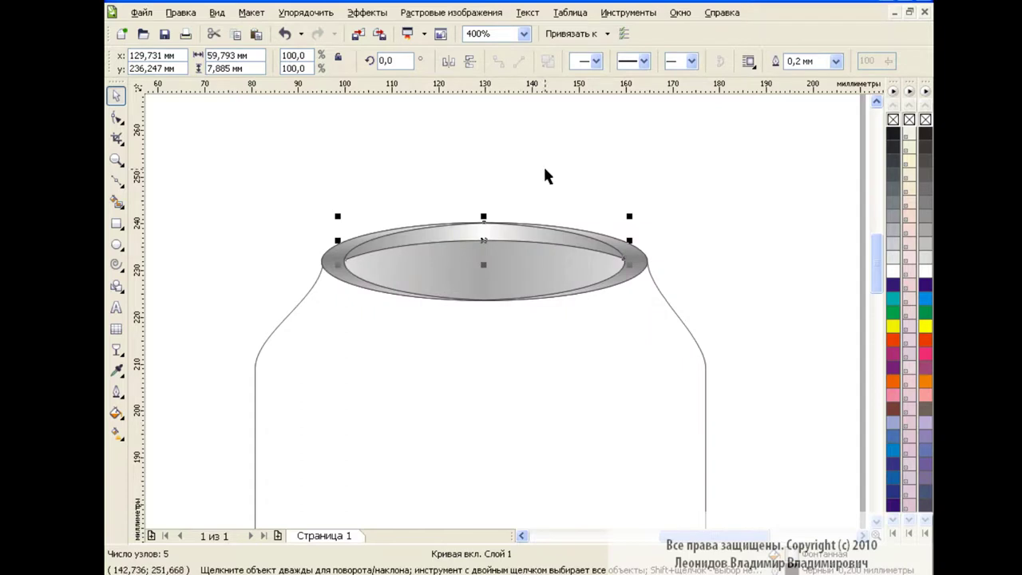
Draw a Bezier line across the can and bend it down into an arc.
{"action": "left_click", "coordinate": [255, 296]}
{"action": "left_click", "coordinate": [116, 182]}
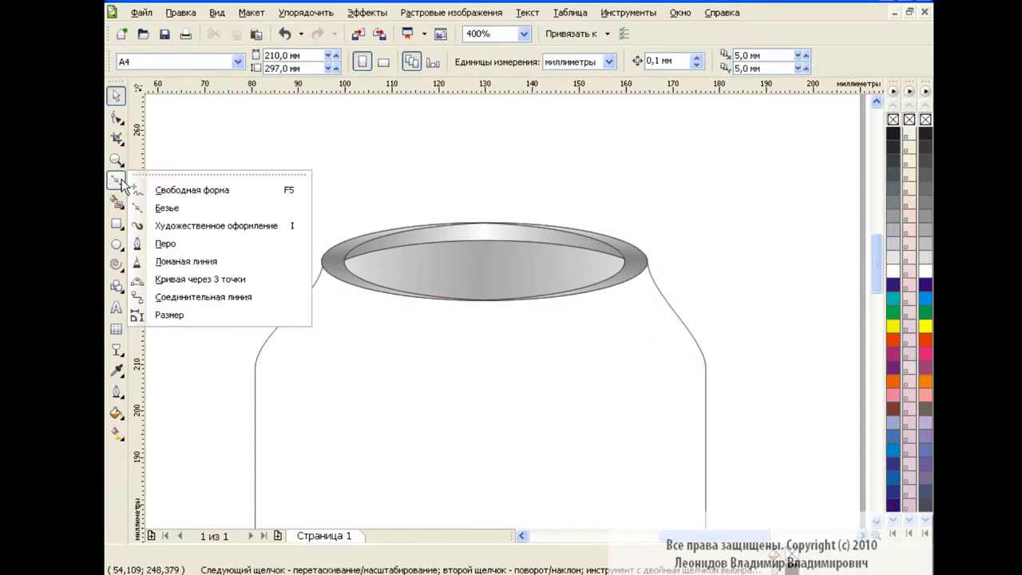
{"action": "left_click", "coordinate": [172, 190]}
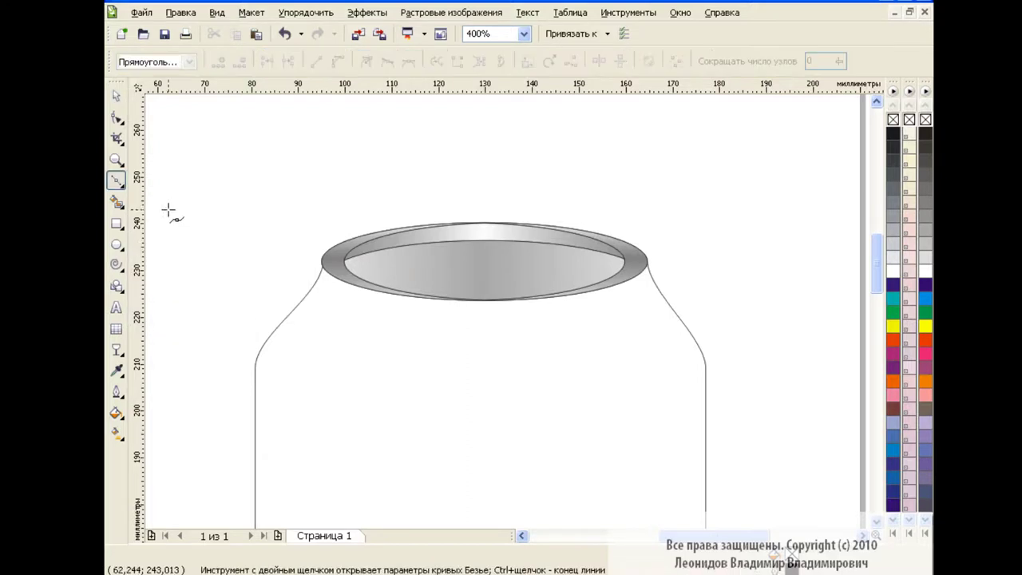
{"action": "left_click", "coordinate": [237, 372]}
{"action": "mouse_move", "coordinate": [723, 377]}
{"action": "left_mouse_down"}
{"action": "mouse_move", "coordinate": [755, 361]}
{"action": "mouse_move", "coordinate": [717, 391]}
{"action": "left_mouse_up"}
{"action": "key", "text": "F10"}
{"action": "left_click_drag", "start_coordinate": [483, 383], "coordinate": [468, 418]}
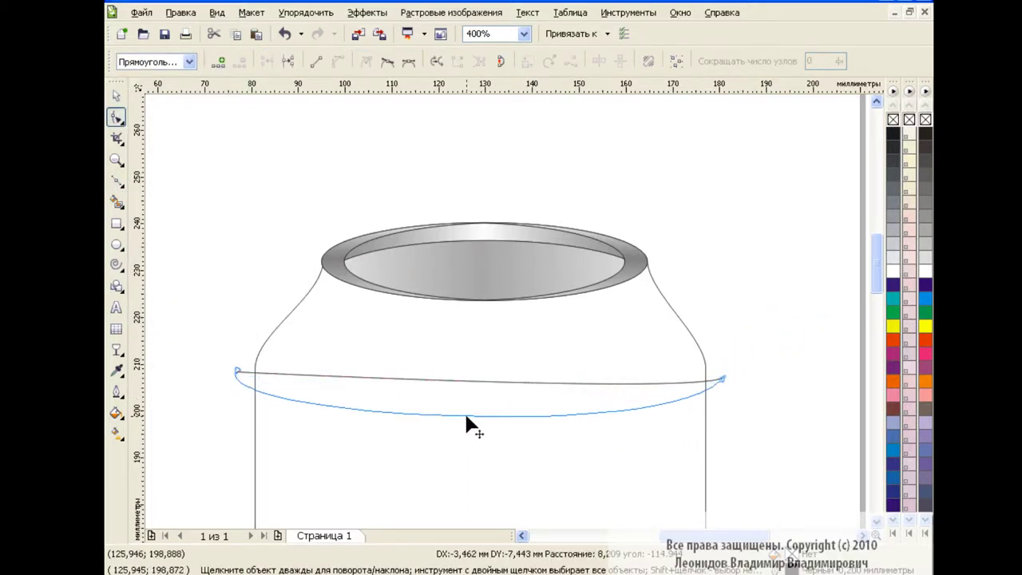
{"action": "left_click", "coordinate": [722, 375]}
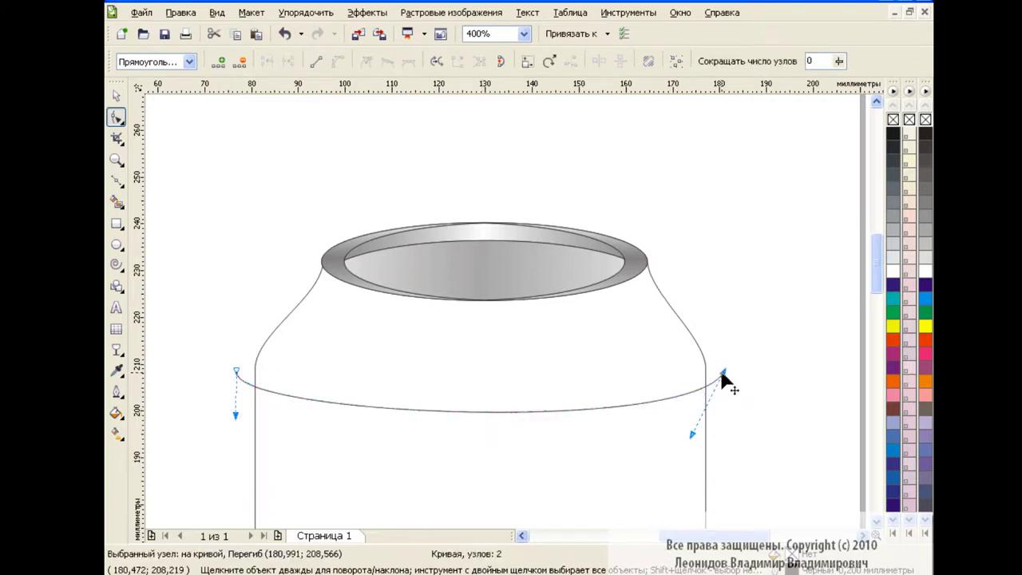
Smart Fill the shoulder above the arc red-orange and delete the leftover arc line.
{"action": "left_click", "coordinate": [115, 95]}
{"action": "left_click", "coordinate": [292, 296]}
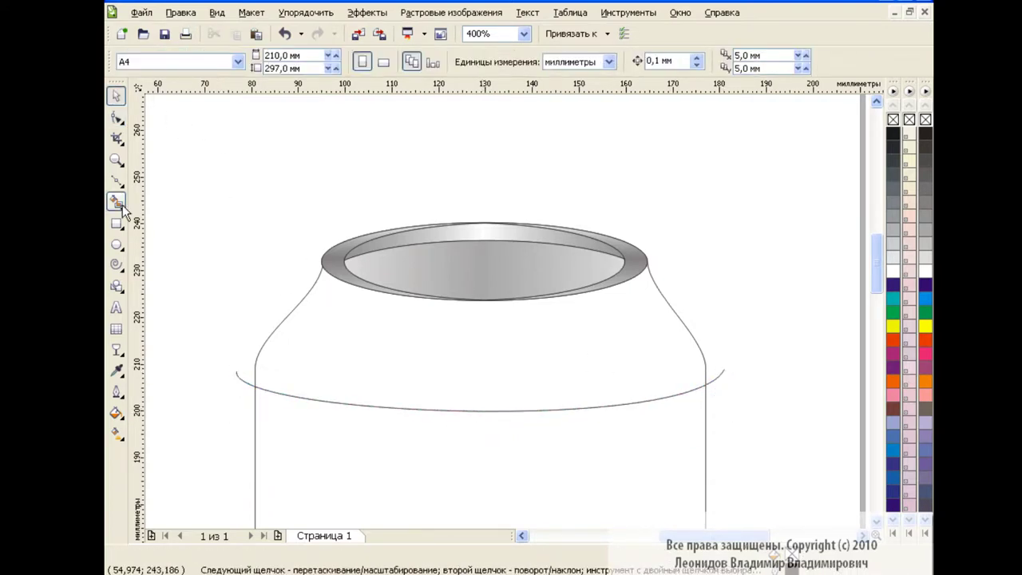
{"action": "left_click", "coordinate": [117, 203]}
{"action": "left_click", "coordinate": [482, 345]}
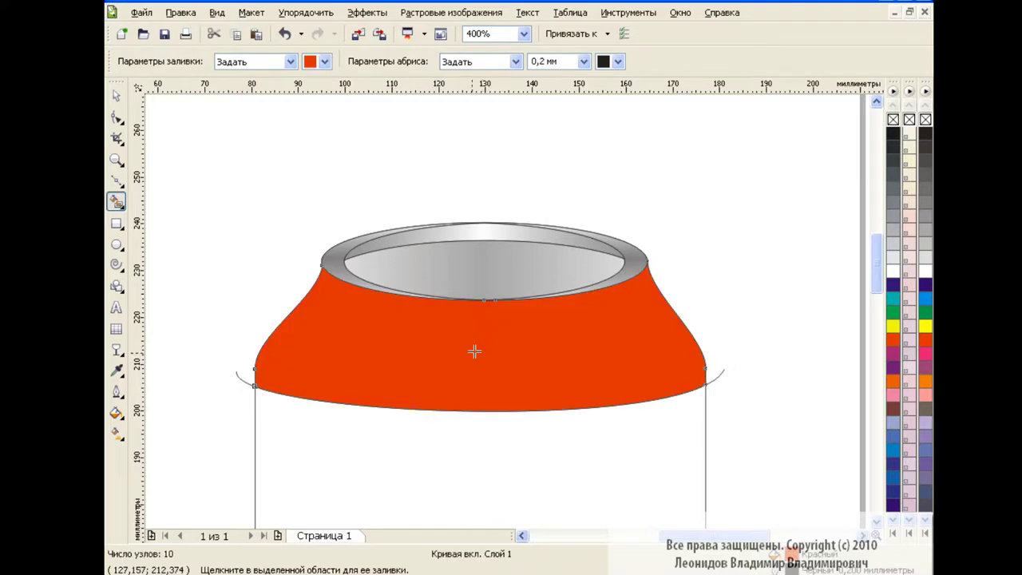
{"action": "left_click", "coordinate": [116, 95]}
{"action": "left_click", "coordinate": [237, 383]}
{"action": "left_click", "coordinate": [238, 374]}
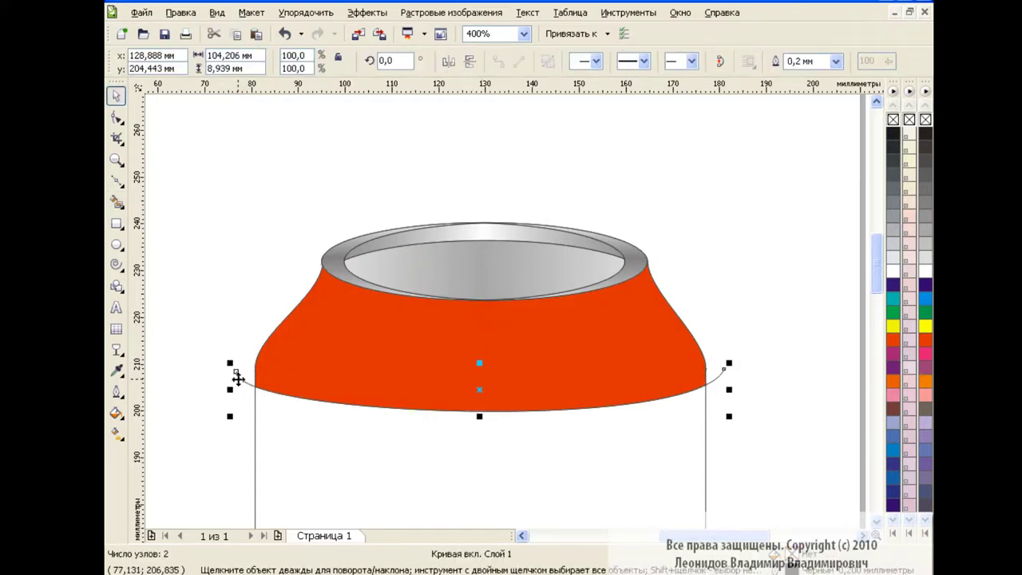
{"action": "key", "text": "Delete"}
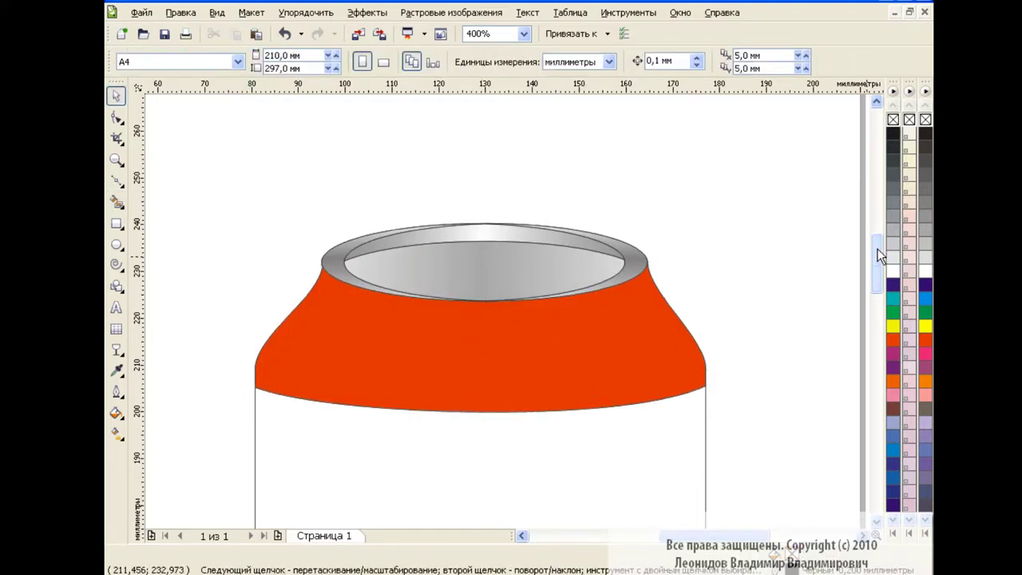
Select the can body and zoom to 200% so the whole can is visible.
{"action": "left_click_drag", "start_coordinate": [876, 251], "coordinate": [876, 264]}
{"action": "left_click", "coordinate": [498, 425]}
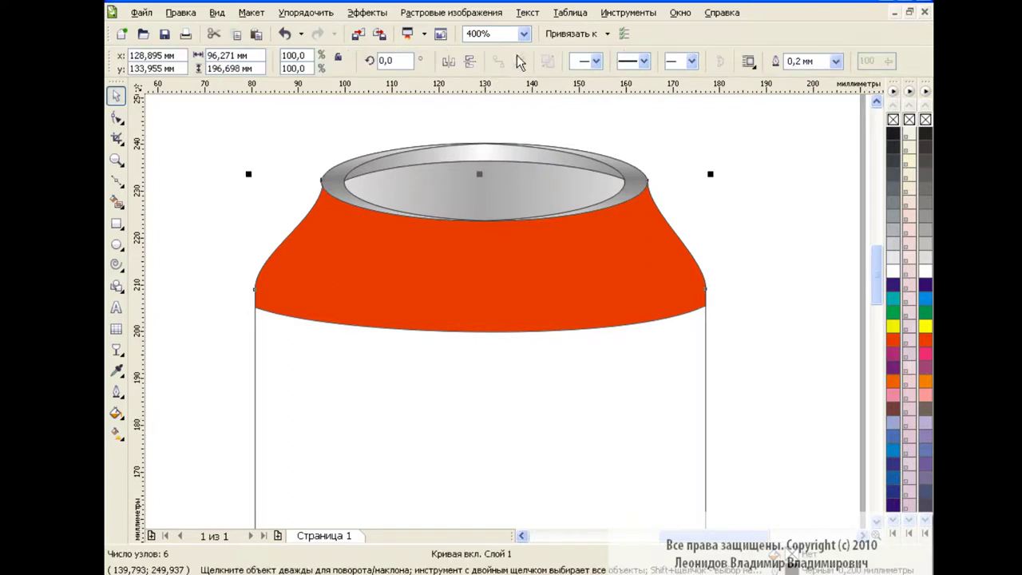
{"action": "left_click", "coordinate": [523, 33]}
{"action": "left_click", "coordinate": [495, 164]}
{"action": "left_click_drag", "start_coordinate": [876, 256], "coordinate": [872, 275]}
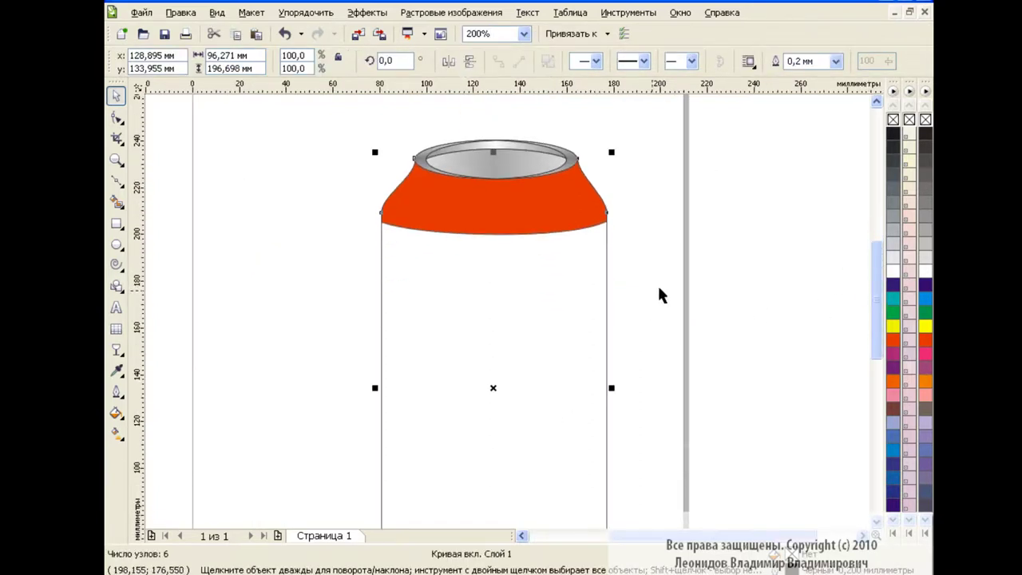
Give the can body a radial fill centred in the upper body with a smaller gradient circle.
{"action": "left_click", "coordinate": [120, 438]}
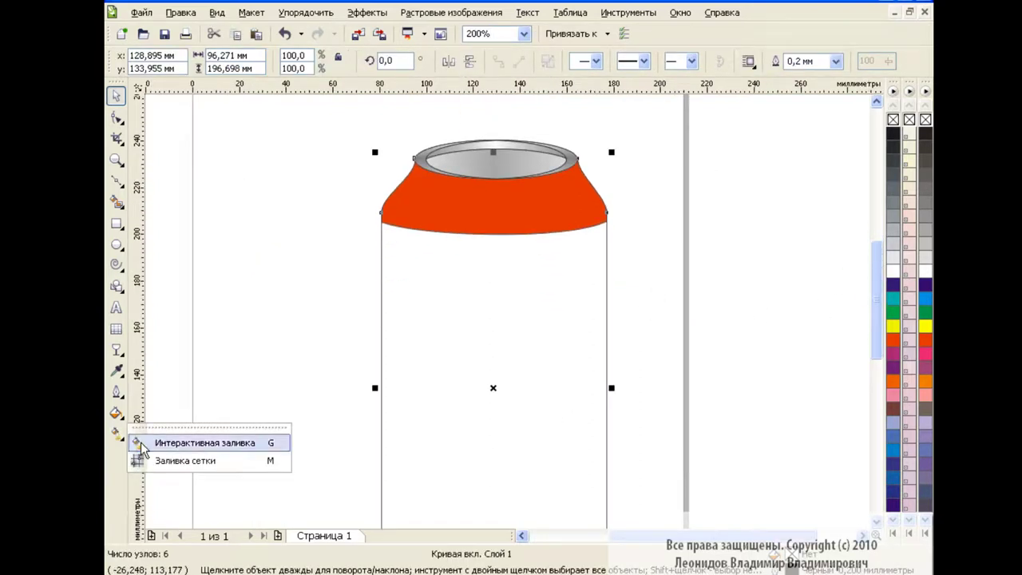
{"action": "left_click", "coordinate": [175, 435]}
{"action": "left_click", "coordinate": [238, 61]}
{"action": "left_click", "coordinate": [171, 105]}
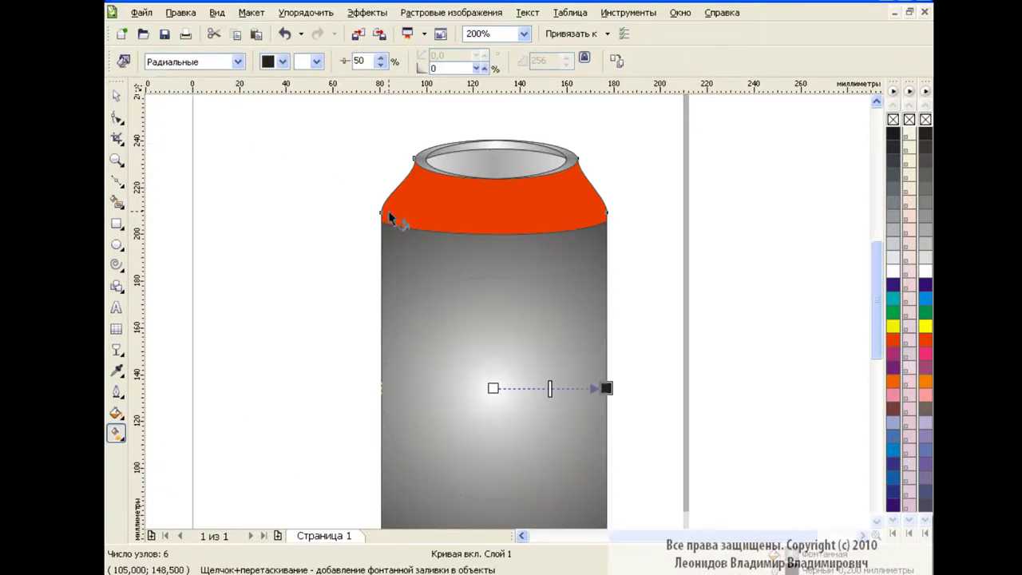
{"action": "left_click_drag", "start_coordinate": [490, 388], "coordinate": [485, 295]}
{"action": "left_click_drag", "start_coordinate": [599, 395], "coordinate": [568, 342]}
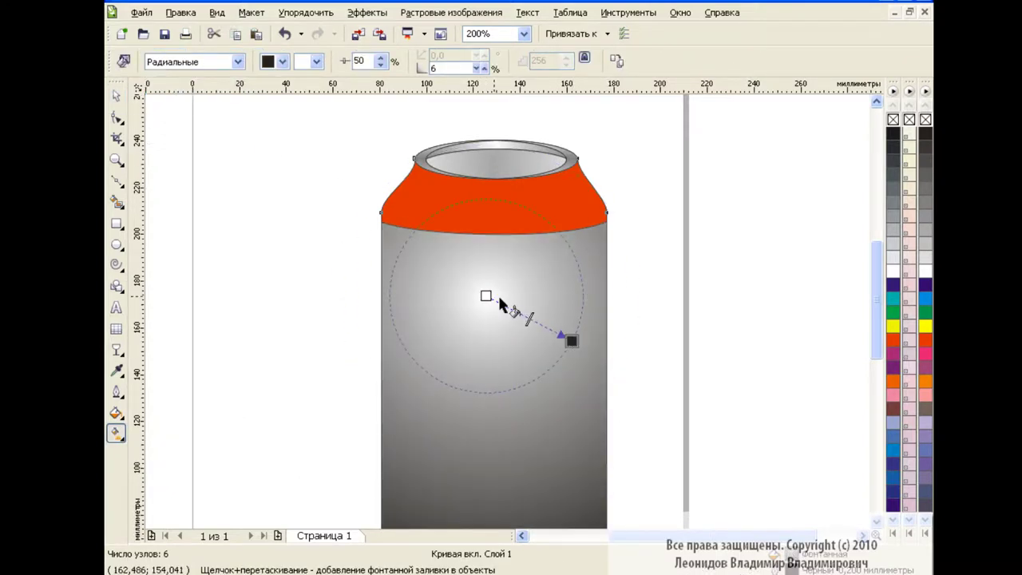
{"action": "left_click_drag", "start_coordinate": [486, 294], "coordinate": [454, 291]}
{"action": "left_click_drag", "start_coordinate": [567, 343], "coordinate": [515, 340]}
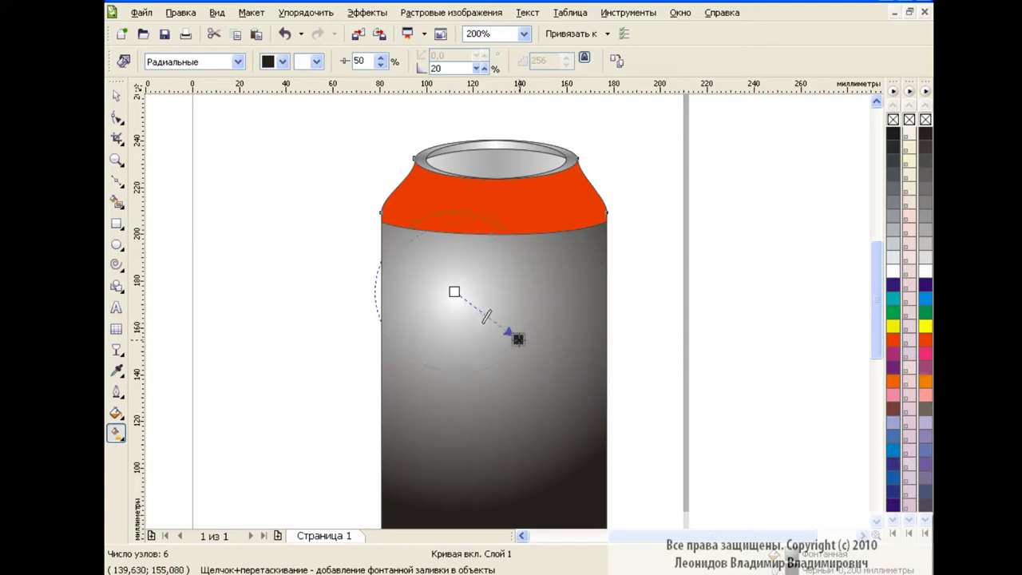
Colour the radial fill yellow at centre and orange-red outside, with midpoint at 56.
{"action": "left_click", "coordinate": [283, 62]}
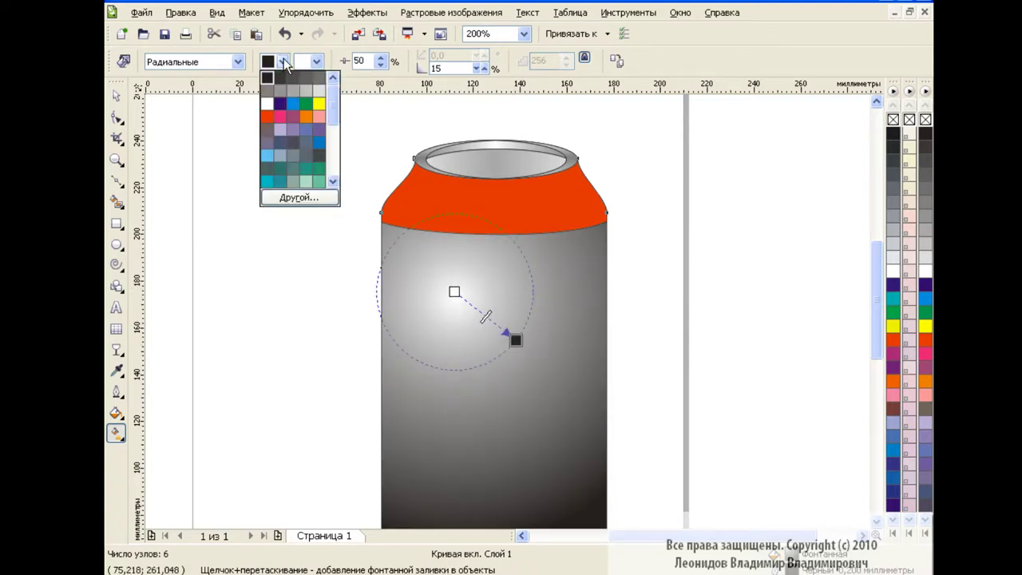
{"action": "left_click", "coordinate": [316, 62]}
{"action": "left_click", "coordinate": [352, 103]}
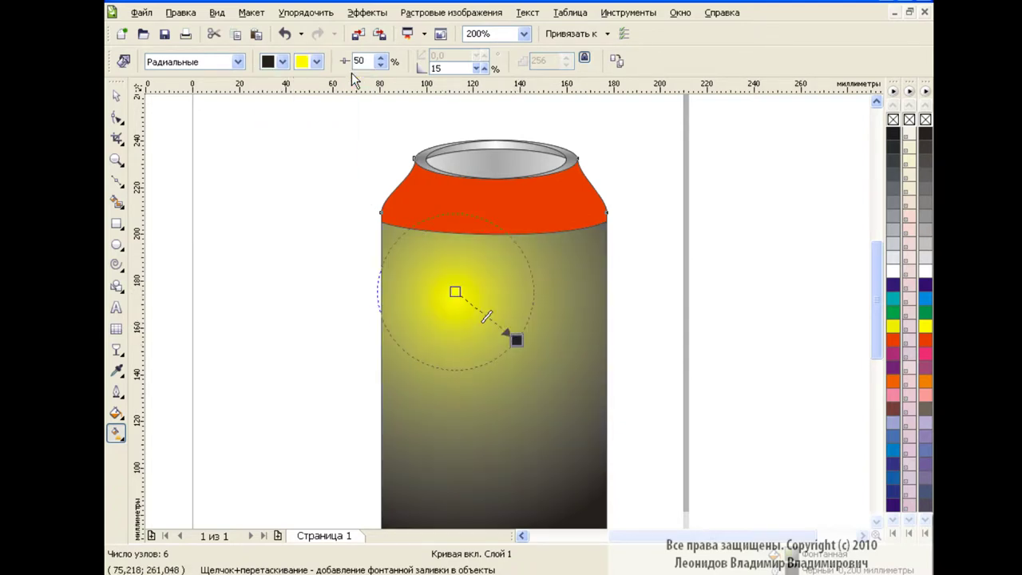
{"action": "left_click", "coordinate": [284, 61]}
{"action": "left_click", "coordinate": [267, 116]}
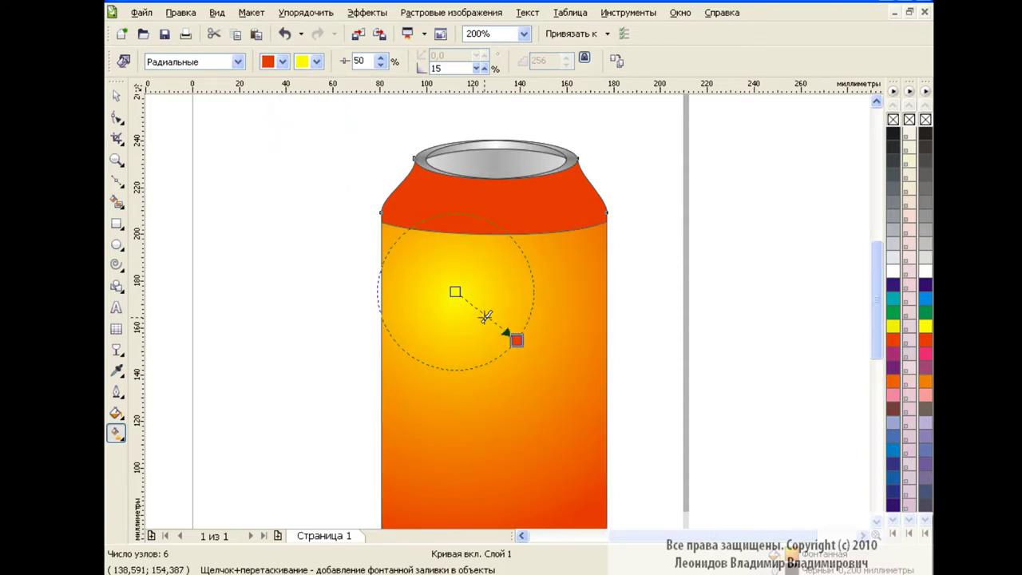
{"action": "mouse_move", "coordinate": [462, 295]}
{"action": "left_mouse_down"}
{"action": "mouse_move", "coordinate": [483, 314]}
{"action": "mouse_move", "coordinate": [473, 299]}
{"action": "left_mouse_up"}
{"action": "left_click_drag", "start_coordinate": [516, 339], "coordinate": [515, 351]}
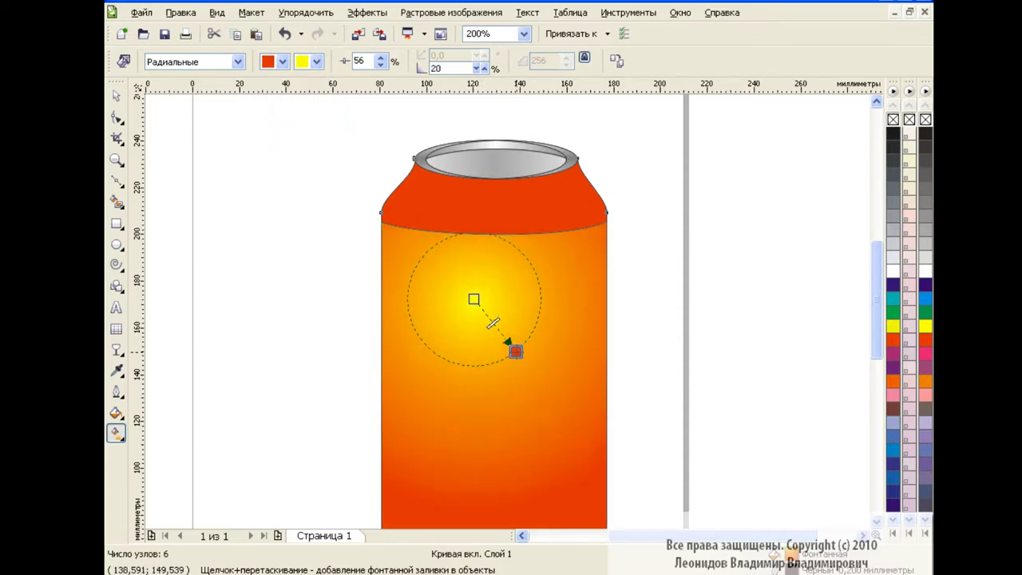
{"action": "left_click", "coordinate": [117, 97]}
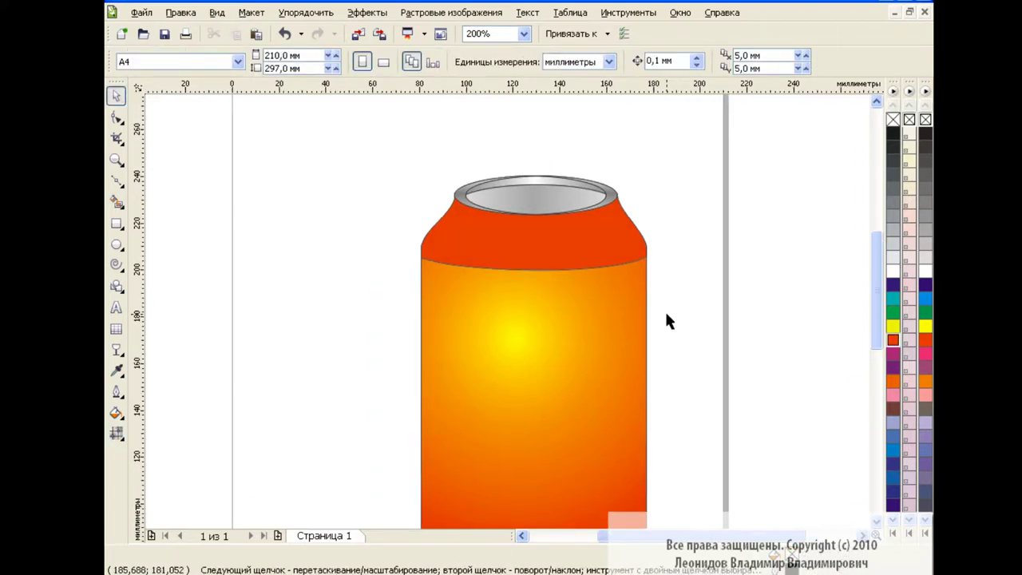
Select the red shoulder shape and zoom to 400% on the can top.
{"action": "left_click", "coordinate": [528, 235]}
{"action": "left_click", "coordinate": [523, 33]}
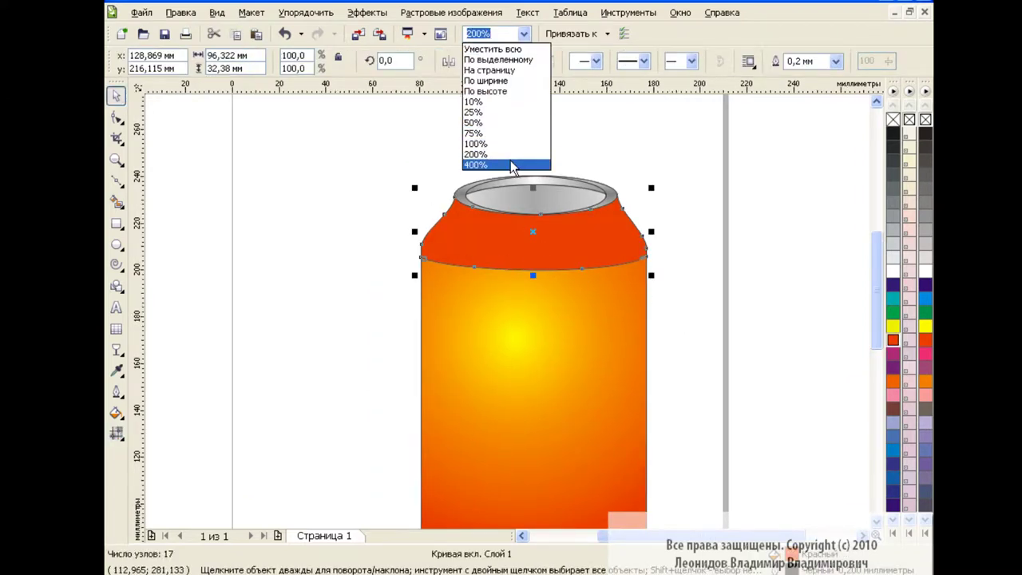
{"action": "left_click", "coordinate": [488, 163]}
{"action": "left_click_drag", "start_coordinate": [876, 292], "coordinate": [875, 246]}
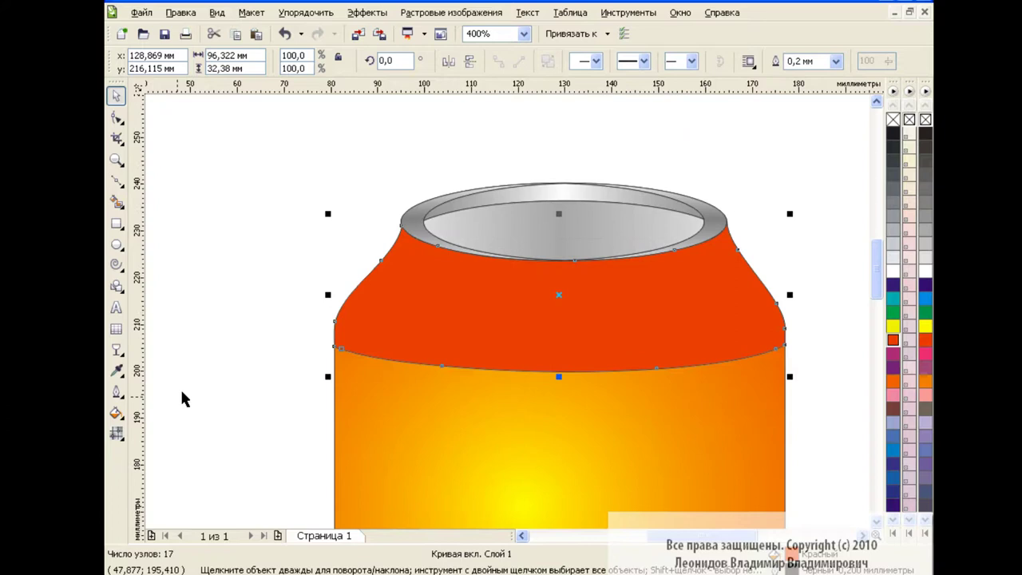
Put a 3x3 mesh on the shoulder and make its middle row of nodes yellow.
{"action": "left_click", "coordinate": [116, 432]}
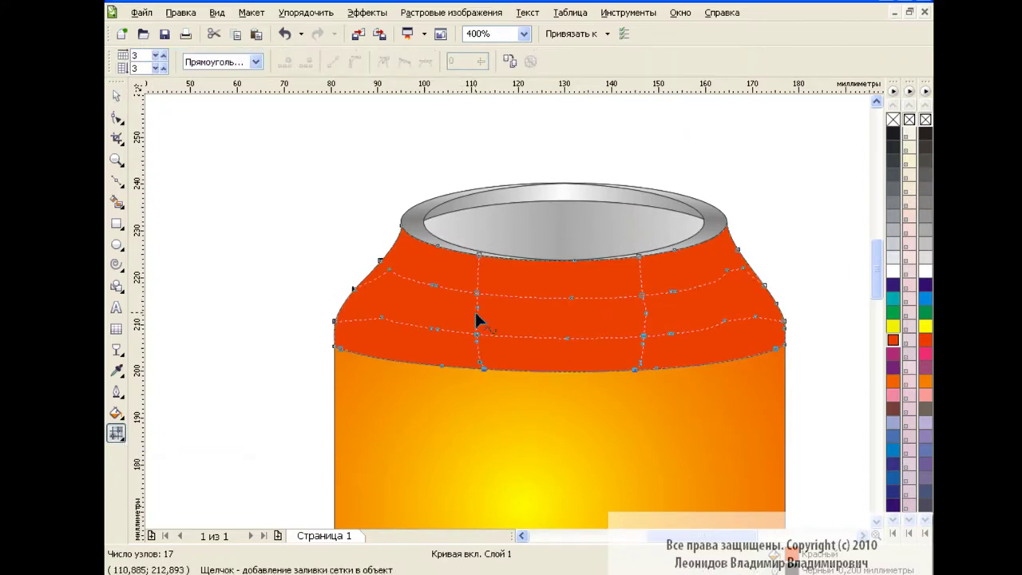
{"action": "left_click_drag", "start_coordinate": [434, 342], "coordinate": [345, 315]}
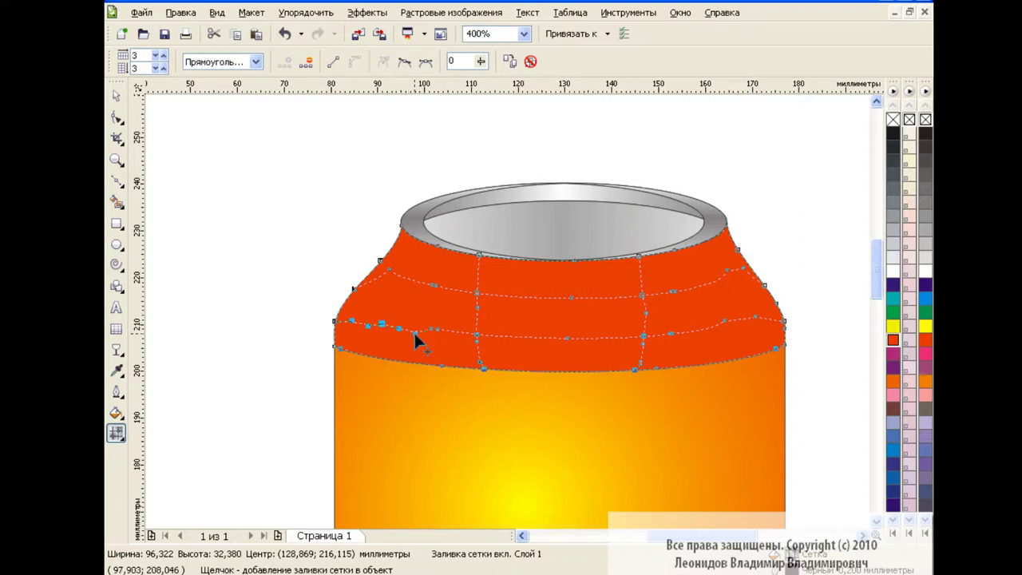
{"action": "left_click", "coordinate": [437, 328]}
{"action": "left_click", "coordinate": [893, 325]}
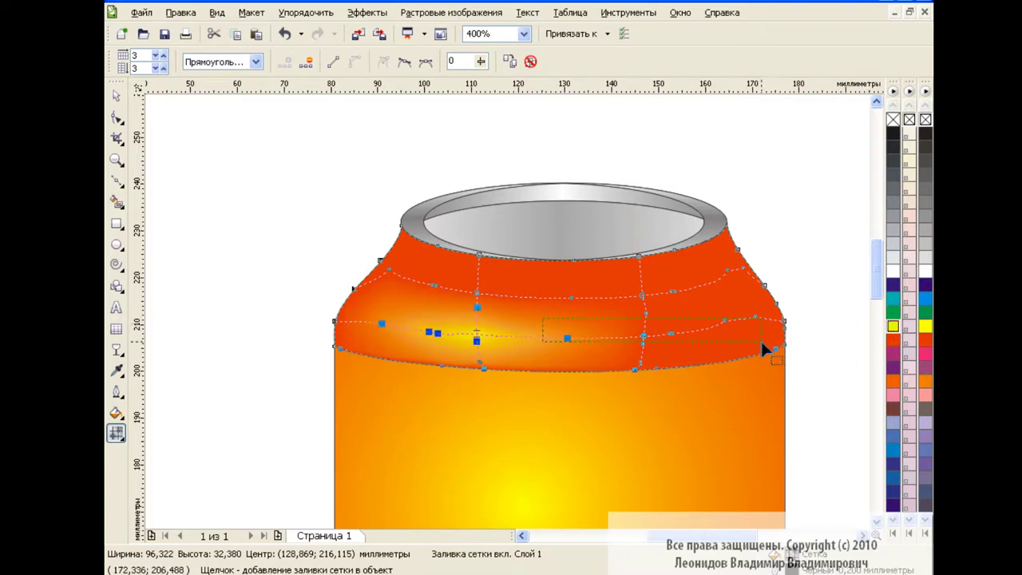
{"action": "left_click_drag", "start_coordinate": [762, 349], "coordinate": [762, 349]}
{"action": "left_click", "coordinate": [892, 326]}
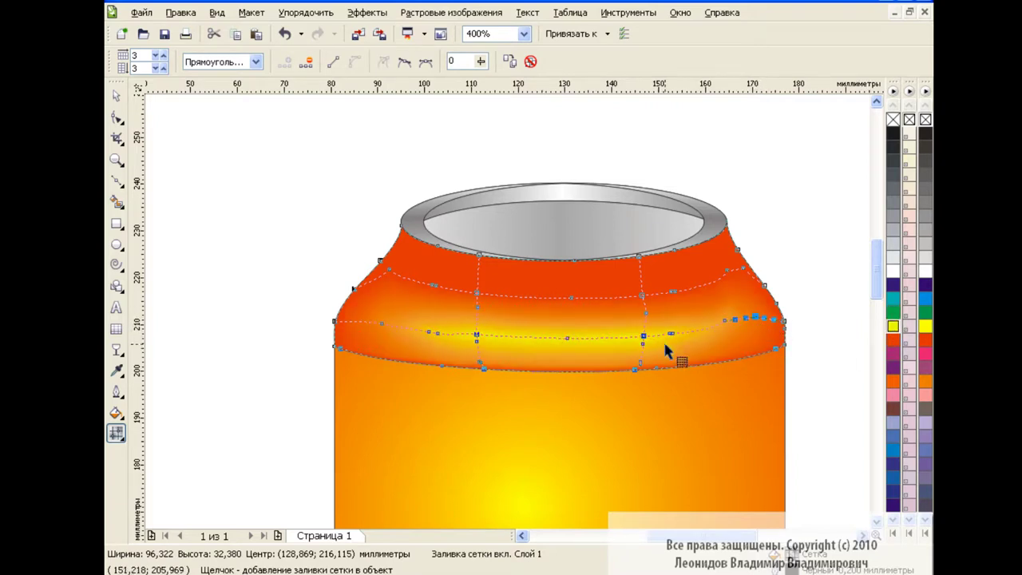
Colour the lower-right, upper-left, upper-right and right-edge shoulder mesh nodes orange.
{"action": "left_click", "coordinate": [805, 289]}
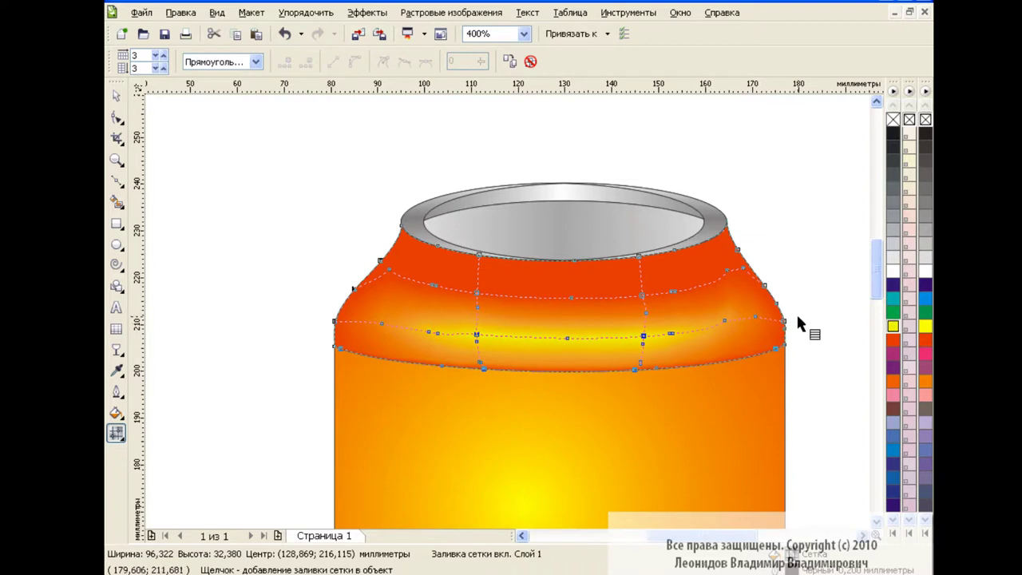
{"action": "left_click_drag", "start_coordinate": [764, 356], "coordinate": [763, 358]}
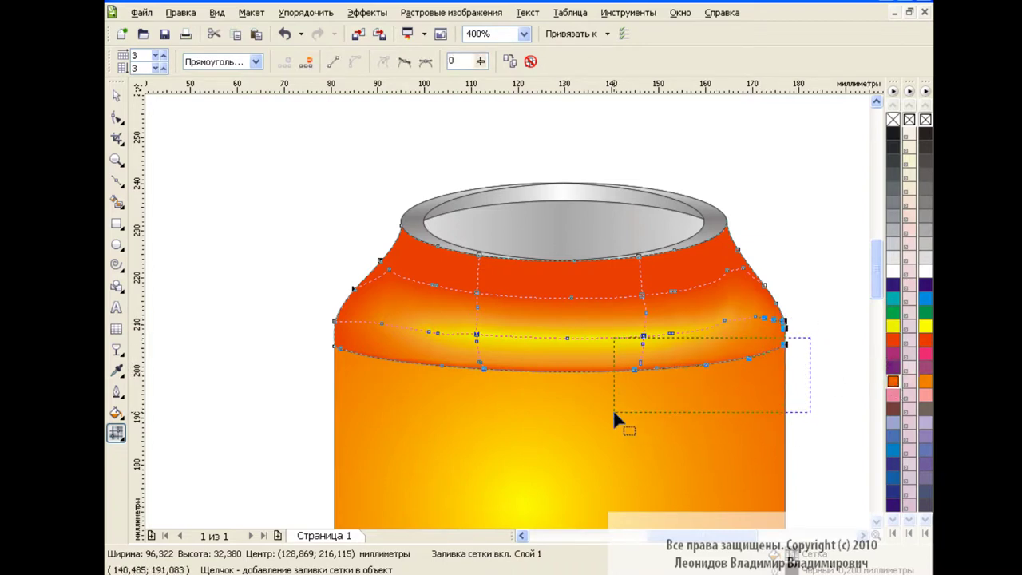
{"action": "left_click_drag", "start_coordinate": [616, 405], "coordinate": [612, 407]}
{"action": "left_click", "coordinate": [647, 367]}
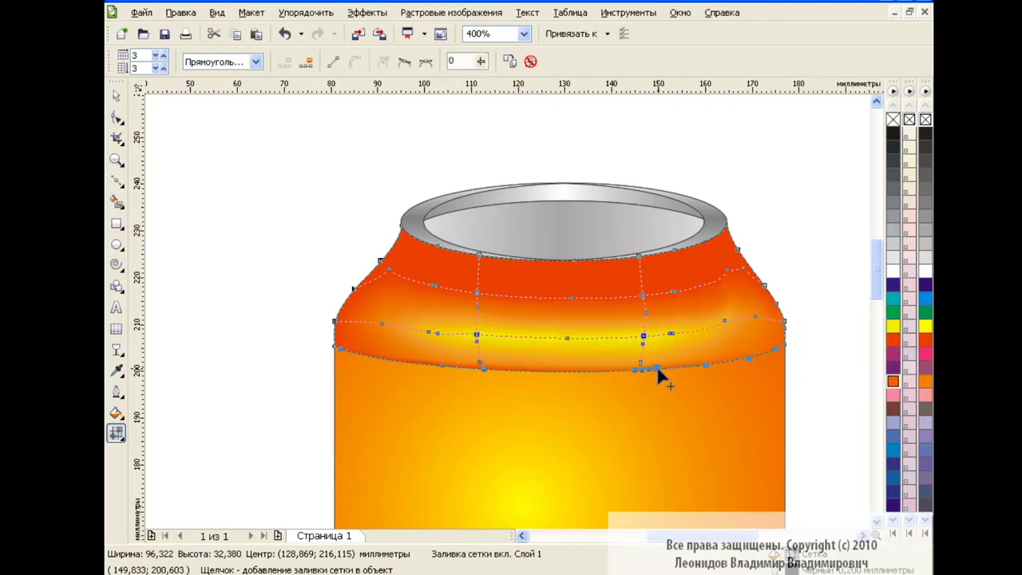
{"action": "left_click", "coordinate": [892, 383]}
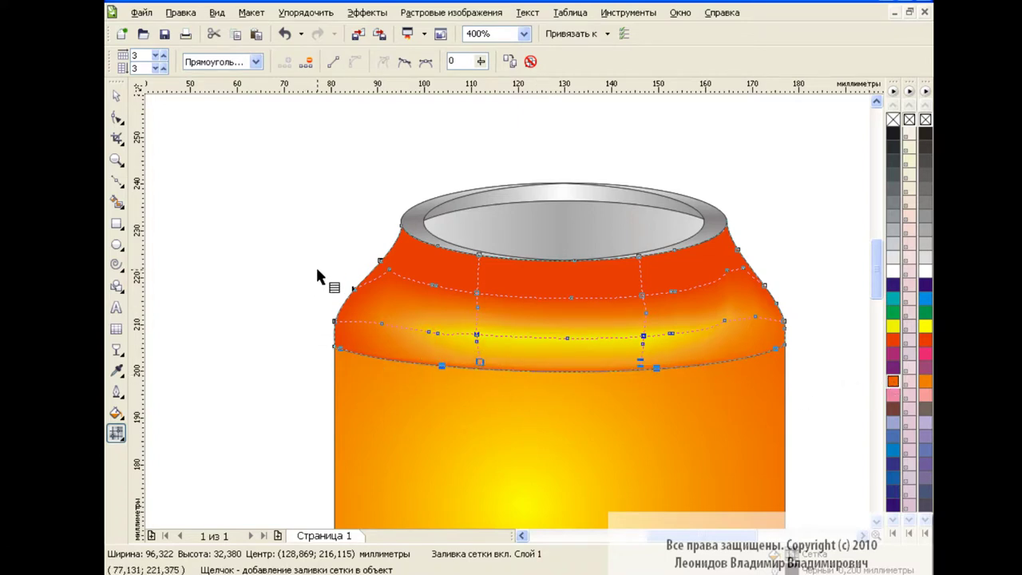
{"action": "left_click_drag", "start_coordinate": [364, 379], "coordinate": [365, 375]}
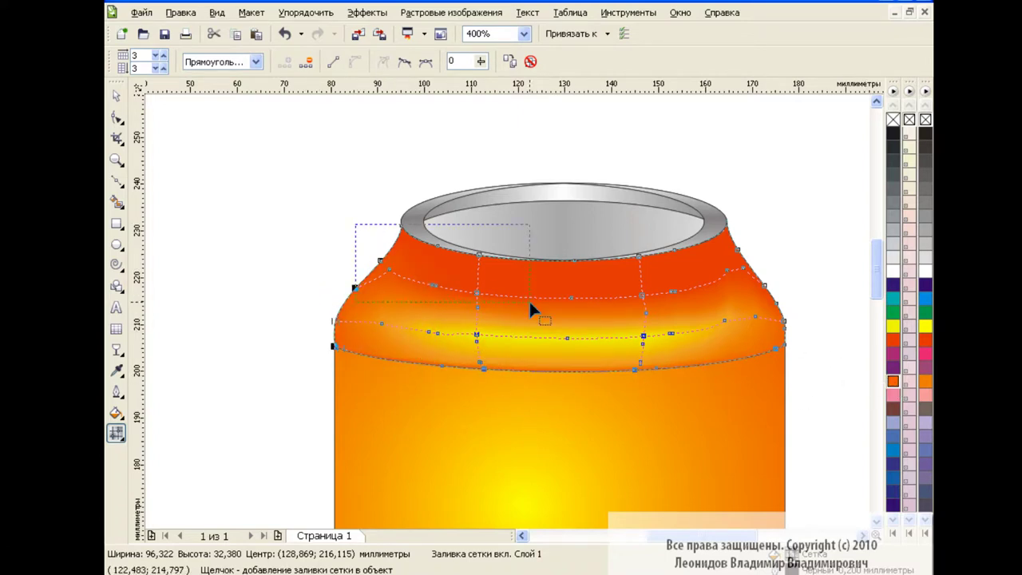
{"action": "left_click_drag", "start_coordinate": [355, 224], "coordinate": [529, 304]}
{"action": "left_click", "coordinate": [893, 382]}
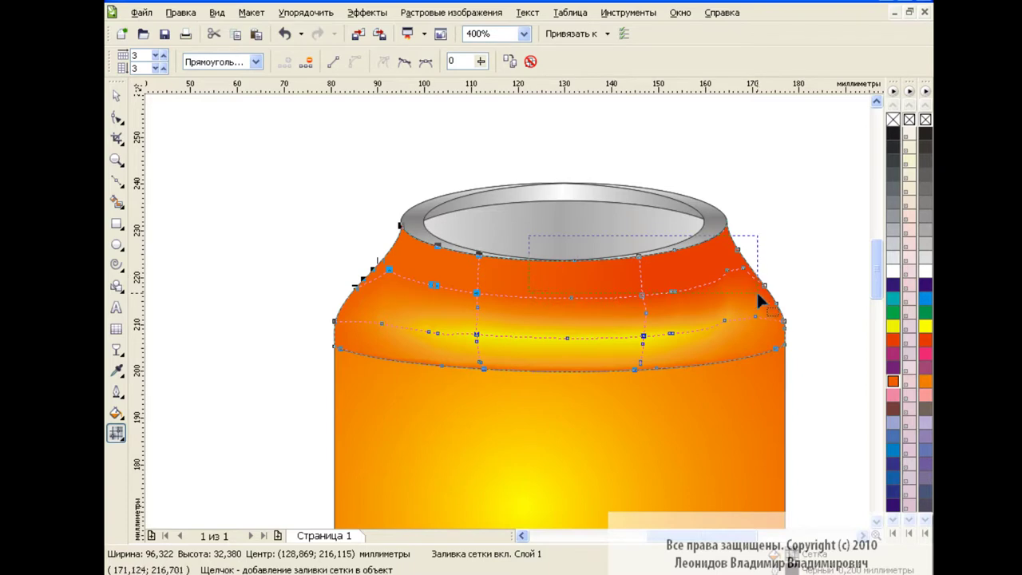
{"action": "left_click_drag", "start_coordinate": [758, 299], "coordinate": [758, 300]}
{"action": "left_click", "coordinate": [892, 381]}
{"action": "left_click_drag", "start_coordinate": [734, 248], "coordinate": [790, 313]}
{"action": "left_click", "coordinate": [892, 381]}
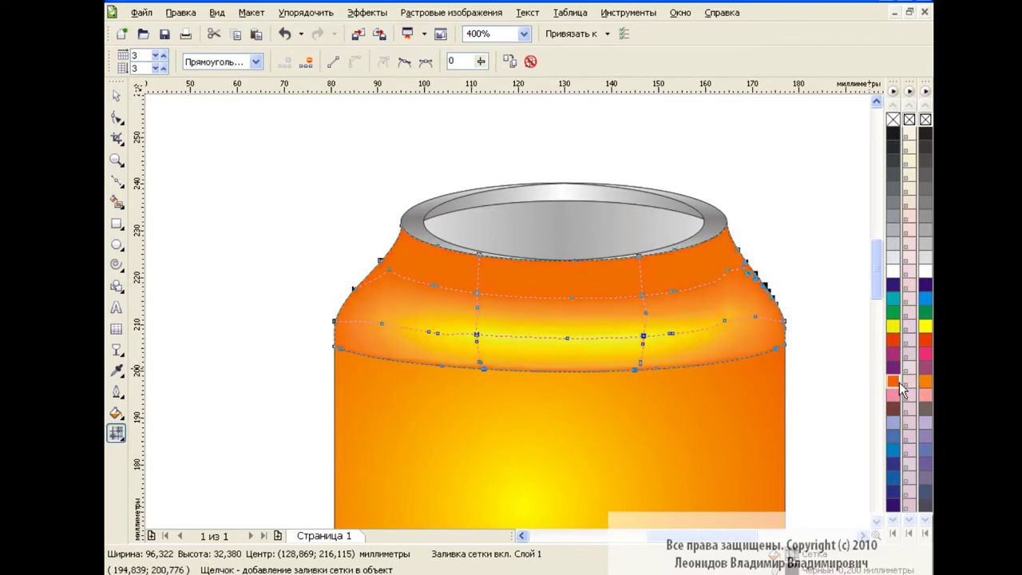
Leave mesh editing and zoom out to show the whole page.
{"action": "key", "text": "space"}
{"action": "left_click", "coordinate": [524, 33]}
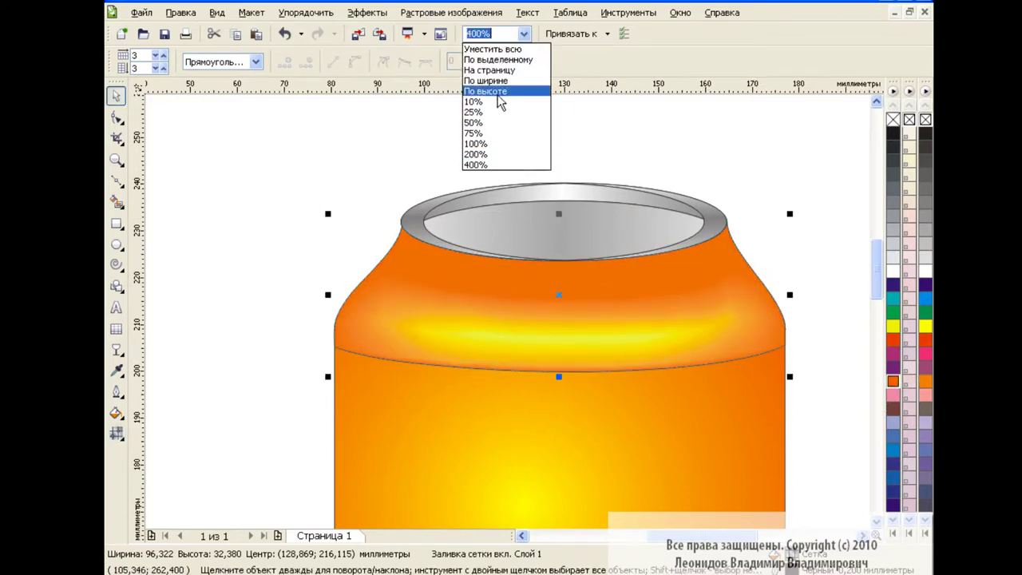
{"action": "left_click", "coordinate": [500, 144]}
Drag the body's radial fill handles so the yellow glow sits lower, centred mid-body.
{"action": "left_click", "coordinate": [835, 249]}
{"action": "left_click_drag", "start_coordinate": [877, 239], "coordinate": [876, 287]}
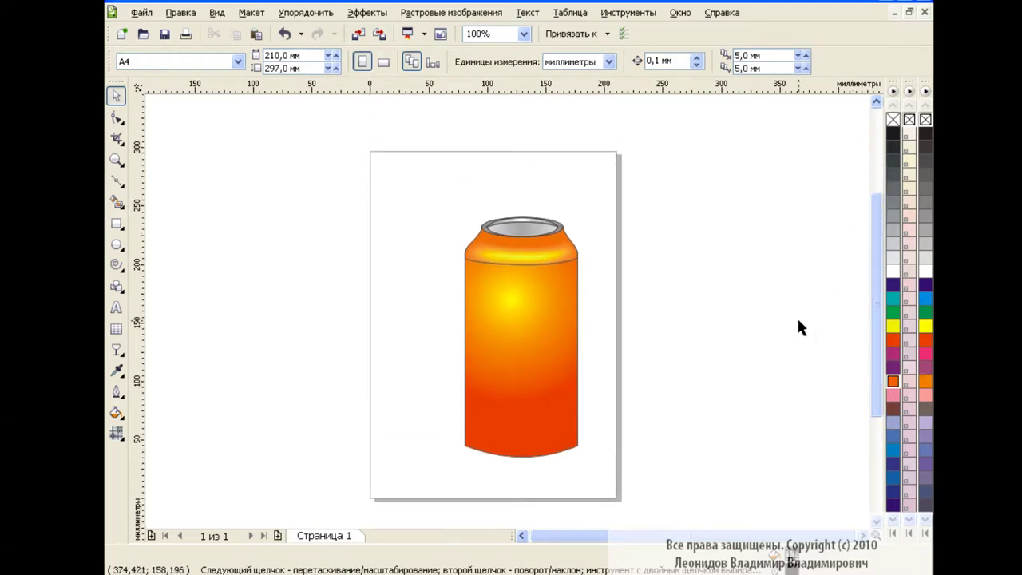
{"action": "left_click", "coordinate": [497, 295]}
{"action": "left_click", "coordinate": [117, 412]}
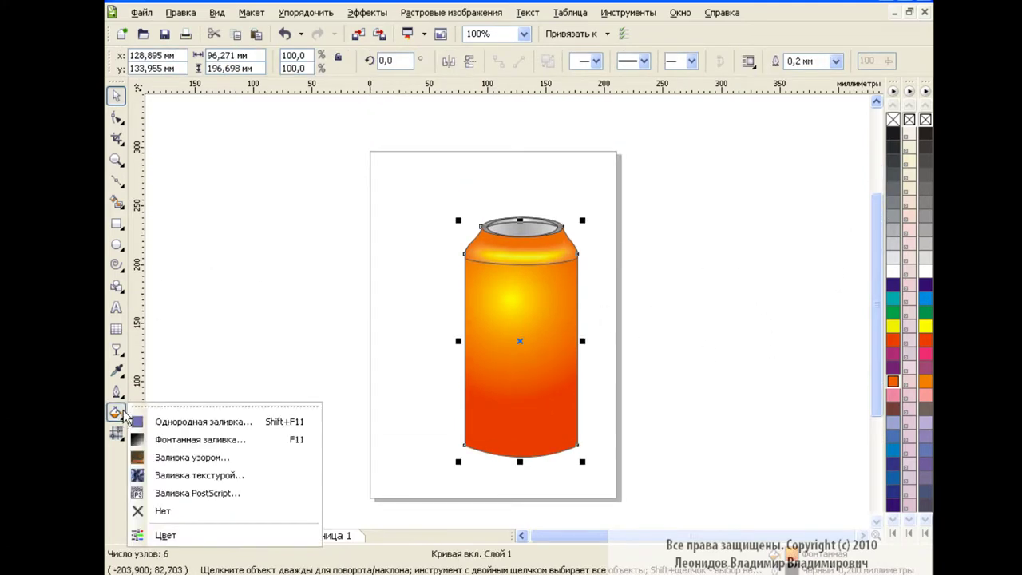
{"action": "left_click", "coordinate": [117, 434]}
{"action": "left_click", "coordinate": [175, 378]}
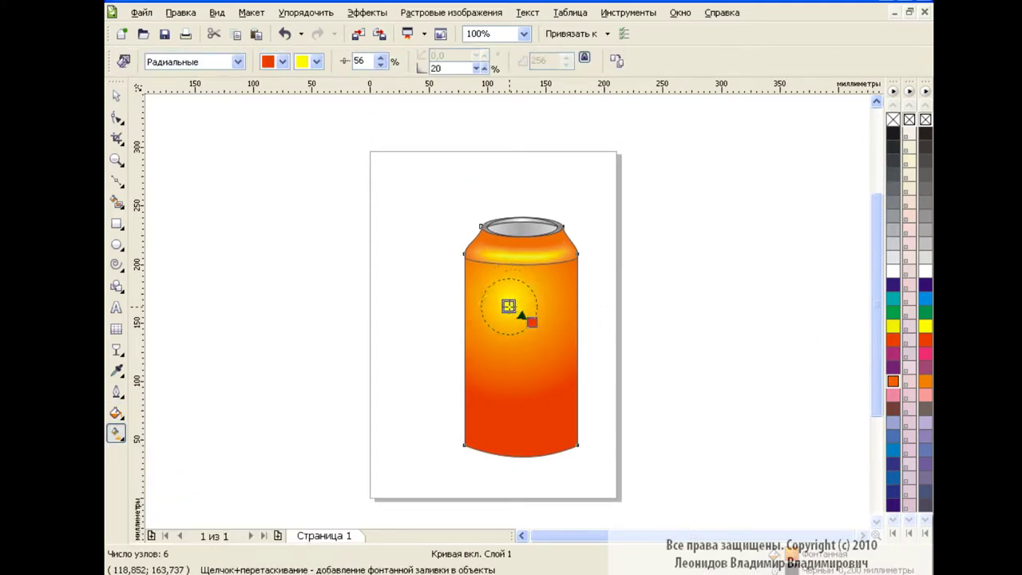
{"action": "left_click_drag", "start_coordinate": [532, 322], "coordinate": [540, 358]}
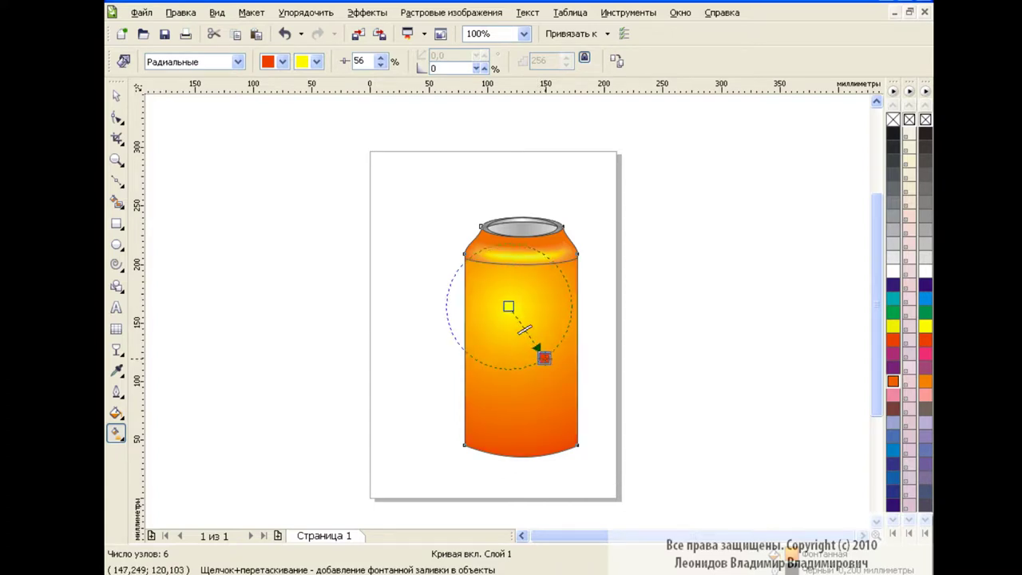
{"action": "left_click_drag", "start_coordinate": [509, 306], "coordinate": [512, 328]}
{"action": "left_click_drag", "start_coordinate": [543, 377], "coordinate": [544, 370]}
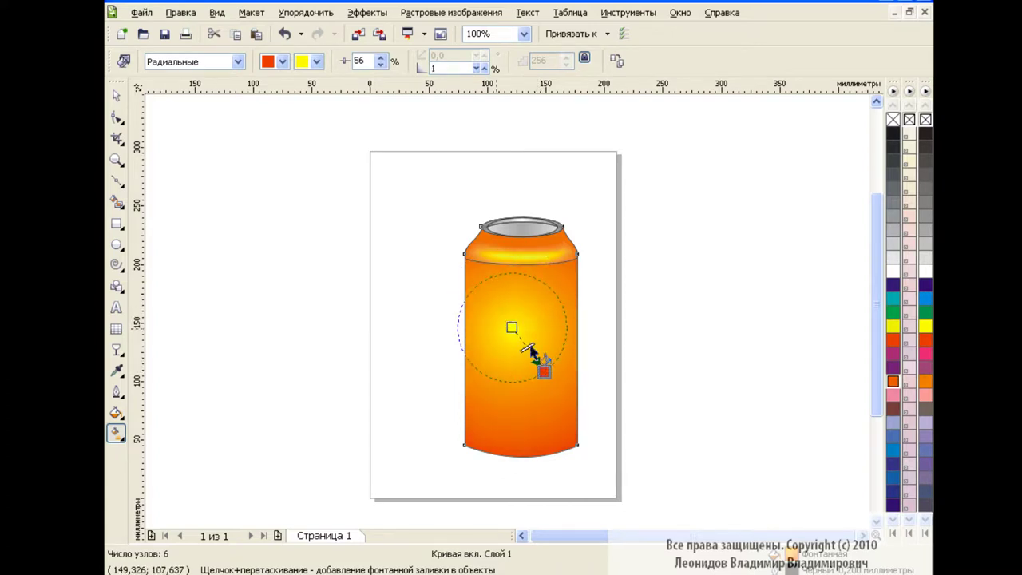
Leave gradient editing, zoom to 200% on the can and select the body.
{"action": "key", "text": "space"}
{"action": "left_click", "coordinate": [637, 344]}
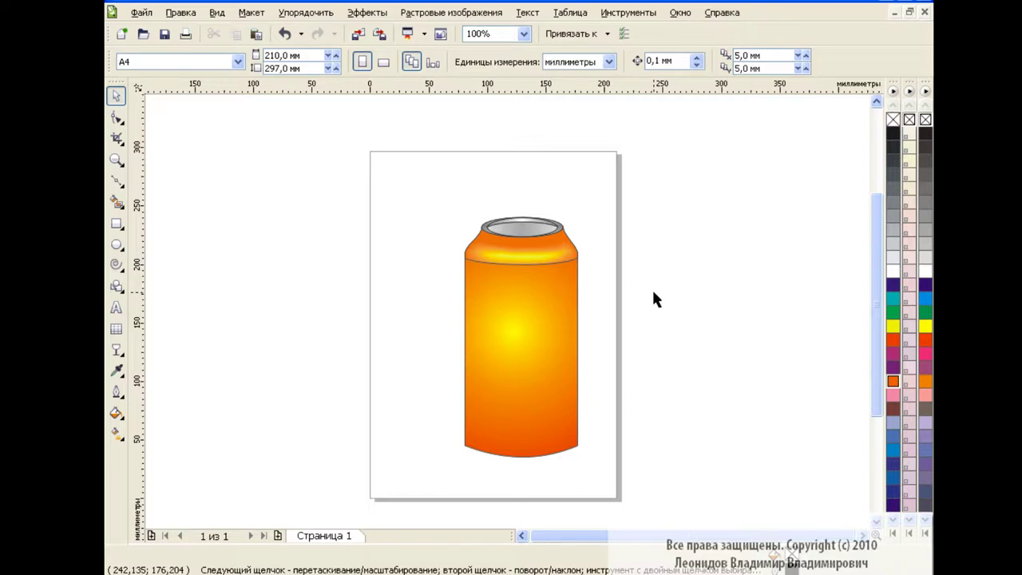
{"action": "left_click", "coordinate": [524, 33]}
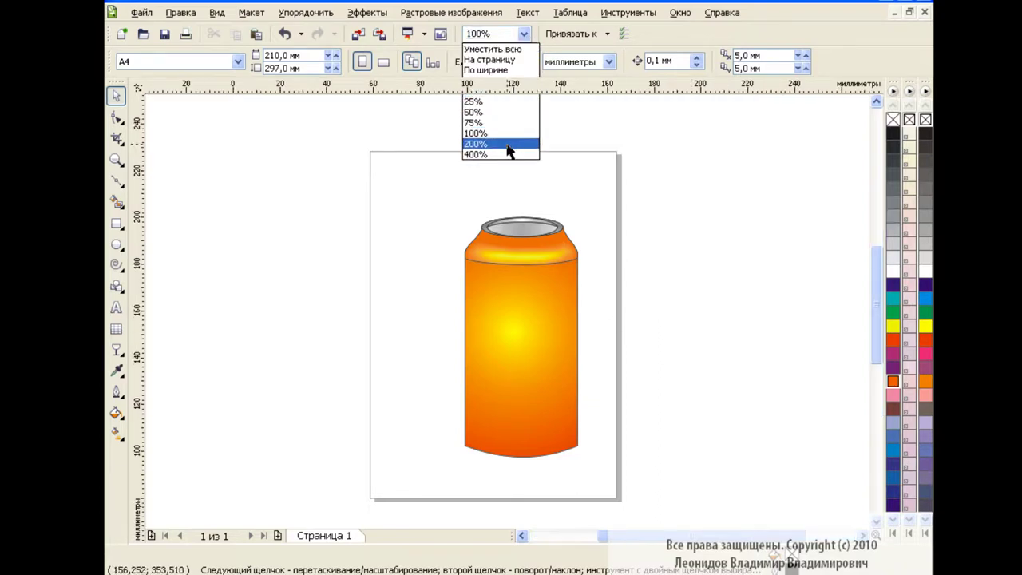
{"action": "left_click", "coordinate": [483, 141]}
{"action": "left_click", "coordinate": [529, 331]}
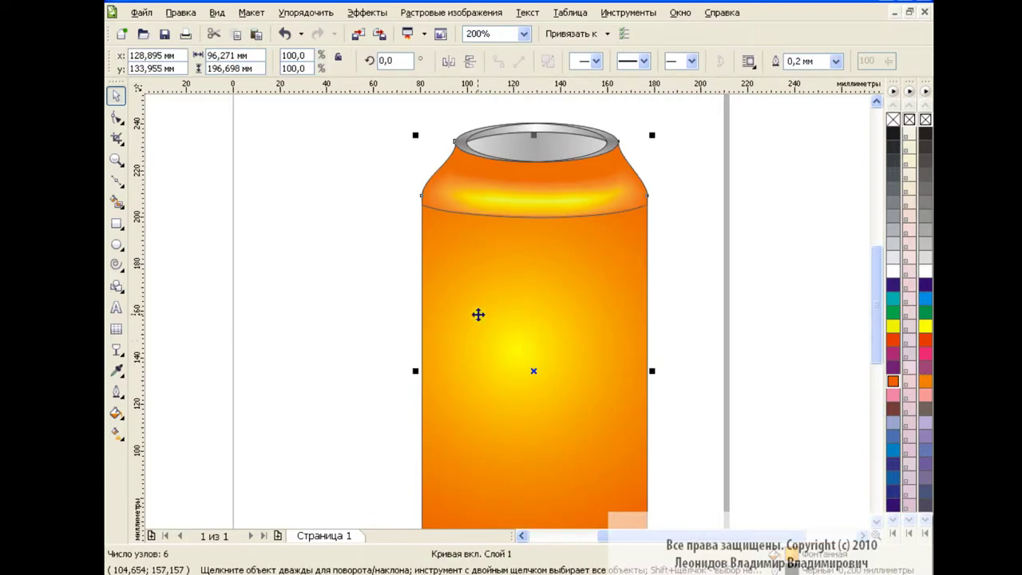
Duplicate the can body and move the copy behind the shoulder and lid.
{"action": "scroll", "coordinate": [875, 293], "scroll_direction": "down", "scroll_amount": 2}
{"action": "left_click_drag", "start_coordinate": [876, 287], "coordinate": [875, 283]}
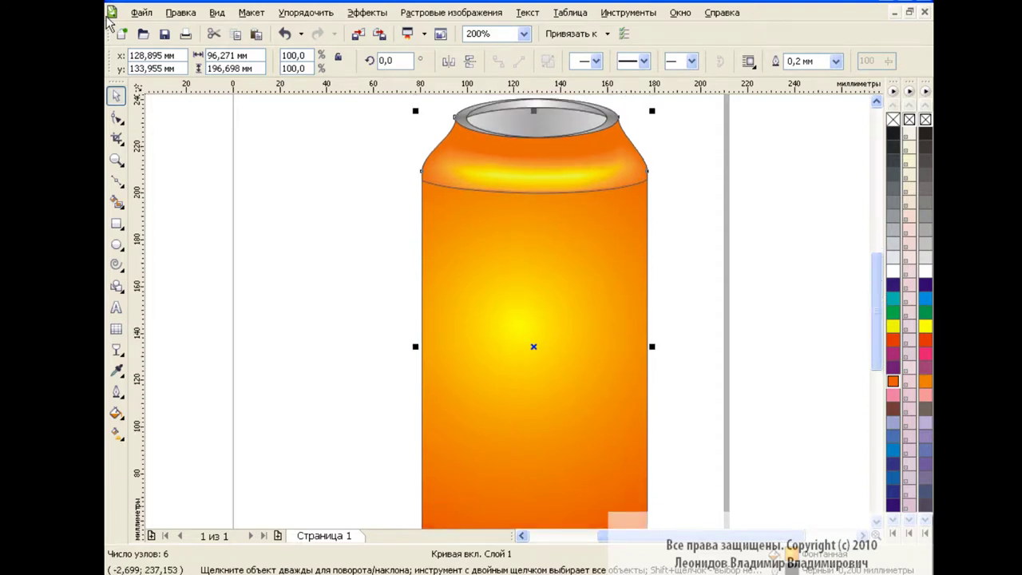
{"action": "left_click", "coordinate": [235, 34]}
{"action": "left_click", "coordinate": [256, 33]}
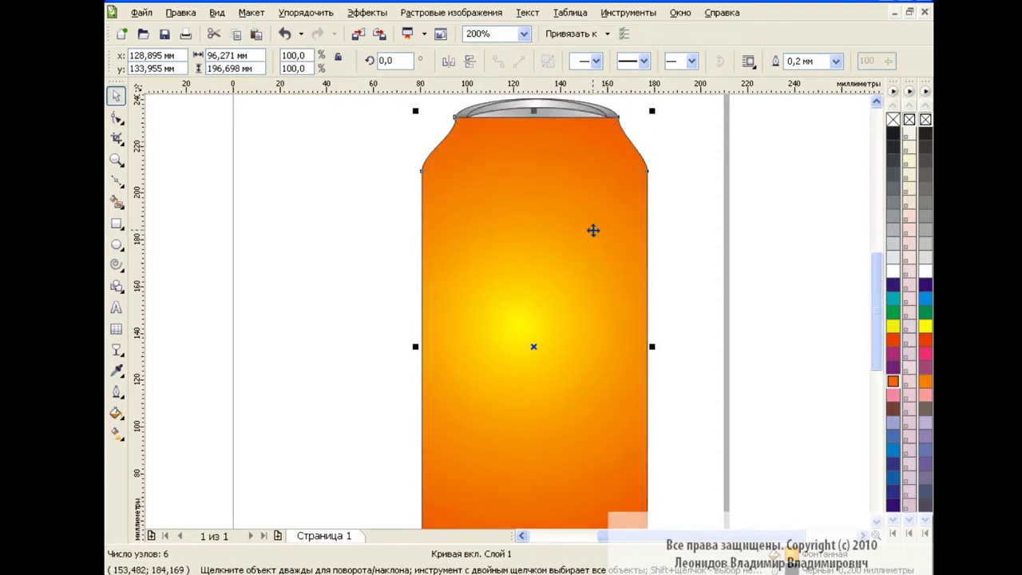
{"action": "key", "text": "shift+Page_Down"}
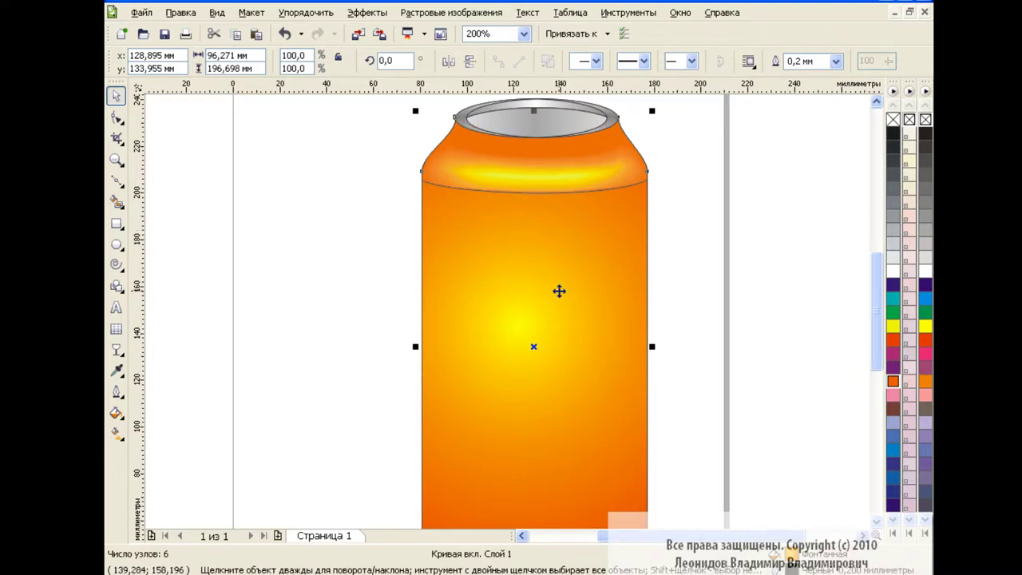
Give the copy a custom linear fountain fill: grey start, dark grey 16%, grey 32%, black 47%.
{"action": "left_click", "coordinate": [115, 413]}
{"action": "left_click", "coordinate": [215, 439]}
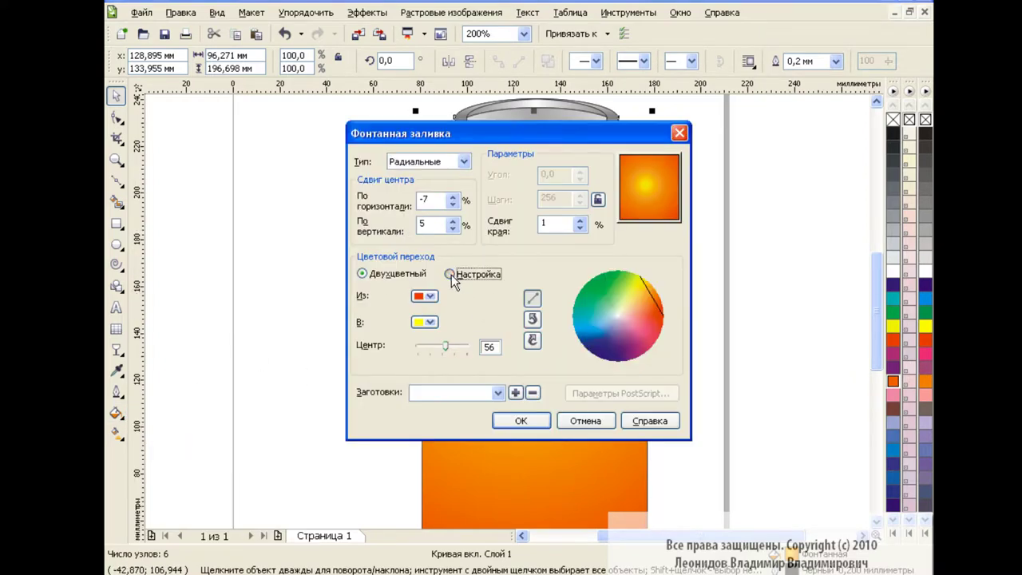
{"action": "left_click", "coordinate": [450, 273]}
{"action": "left_click", "coordinate": [463, 161]}
{"action": "left_click", "coordinate": [415, 174]}
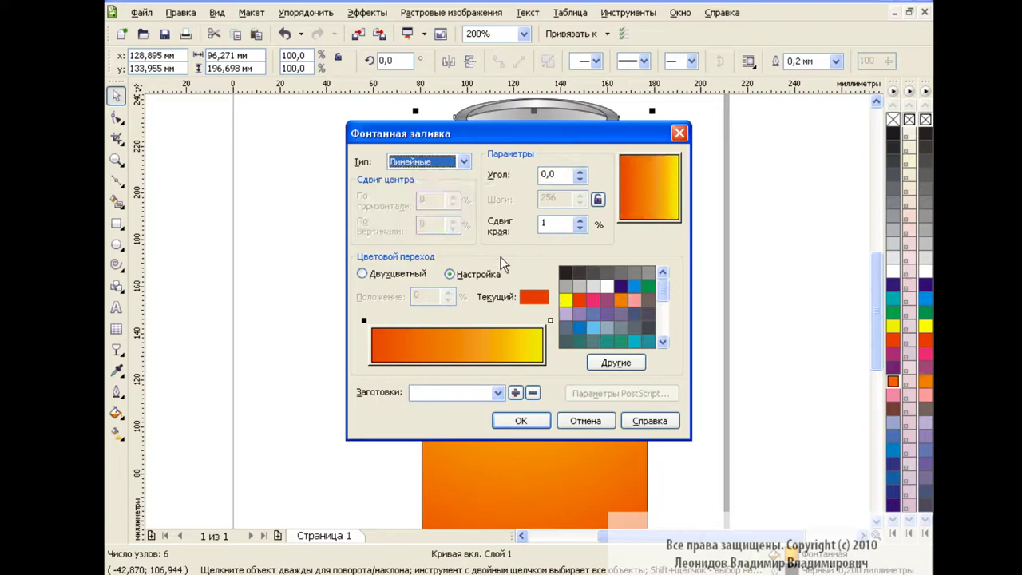
{"action": "left_click", "coordinate": [565, 289]}
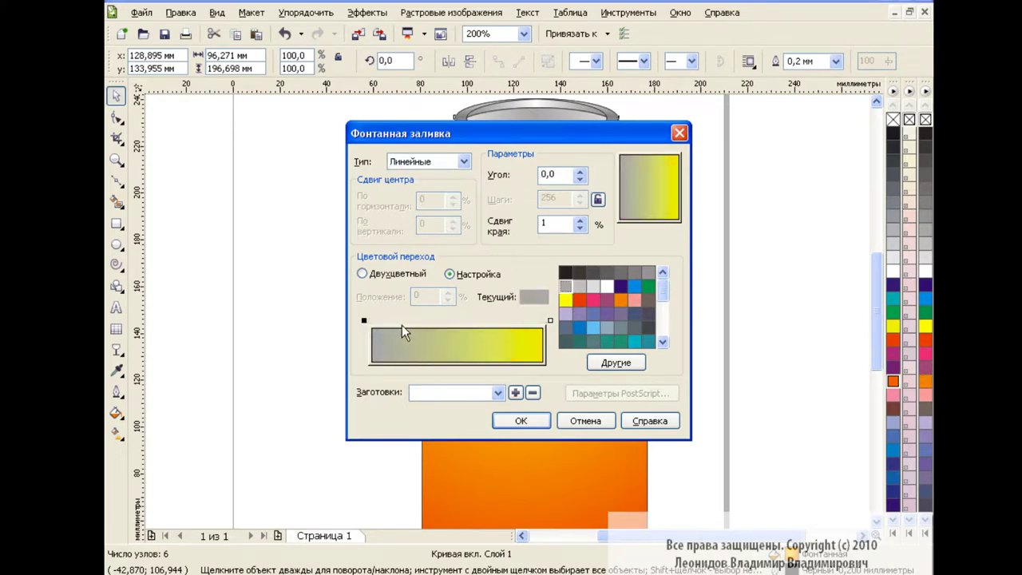
{"action": "double_click", "coordinate": [398, 320]}
{"action": "left_click", "coordinate": [579, 272]}
{"action": "double_click", "coordinate": [425, 320]}
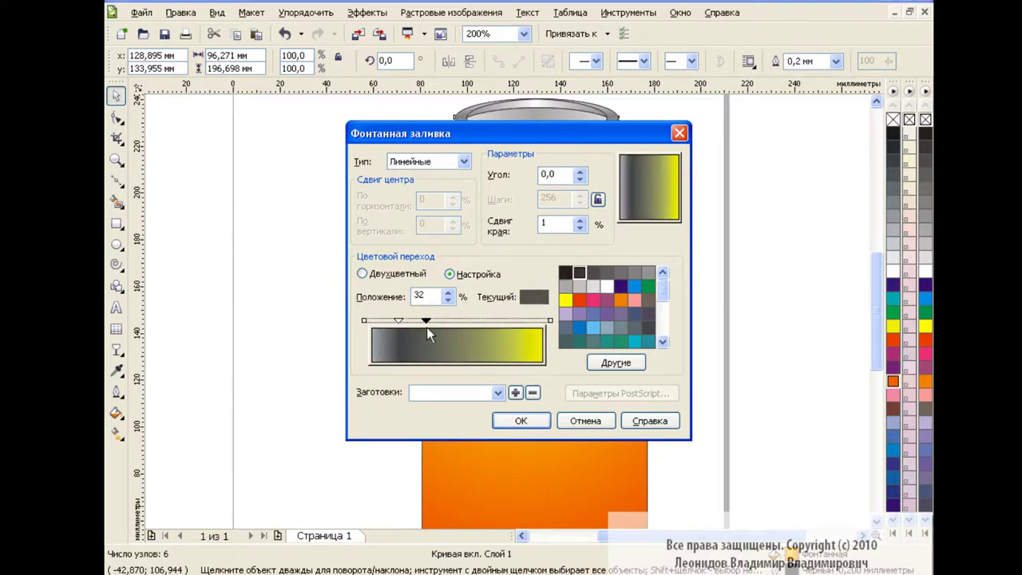
{"action": "left_click", "coordinate": [607, 273]}
{"action": "double_click", "coordinate": [452, 320]}
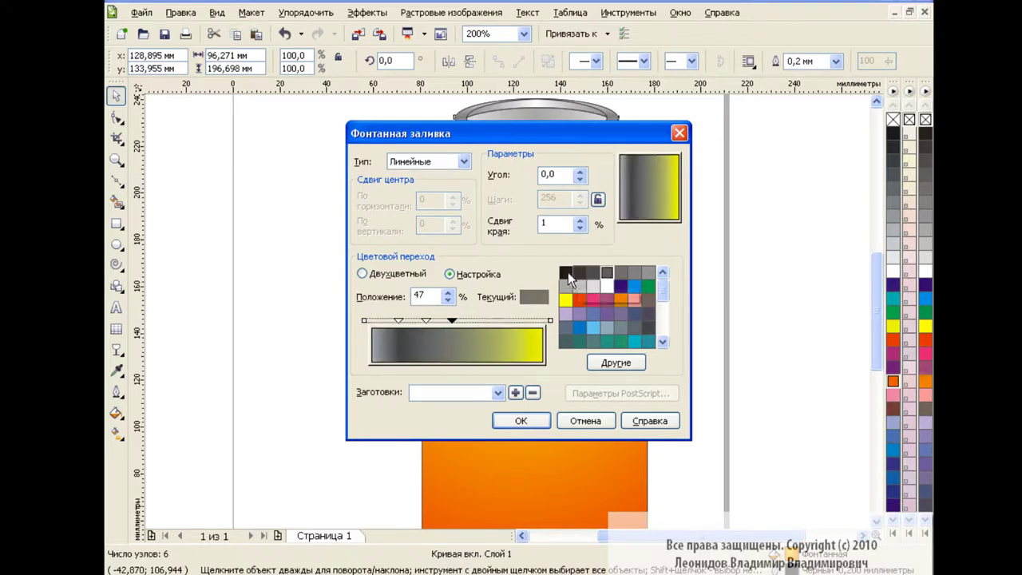
{"action": "left_click", "coordinate": [565, 272]}
Add light grey 60%, grey 80%, light grey 23% stops, light grey end, and apply.
{"action": "double_click", "coordinate": [482, 320]}
{"action": "left_click", "coordinate": [579, 286]}
{"action": "double_click", "coordinate": [508, 320]}
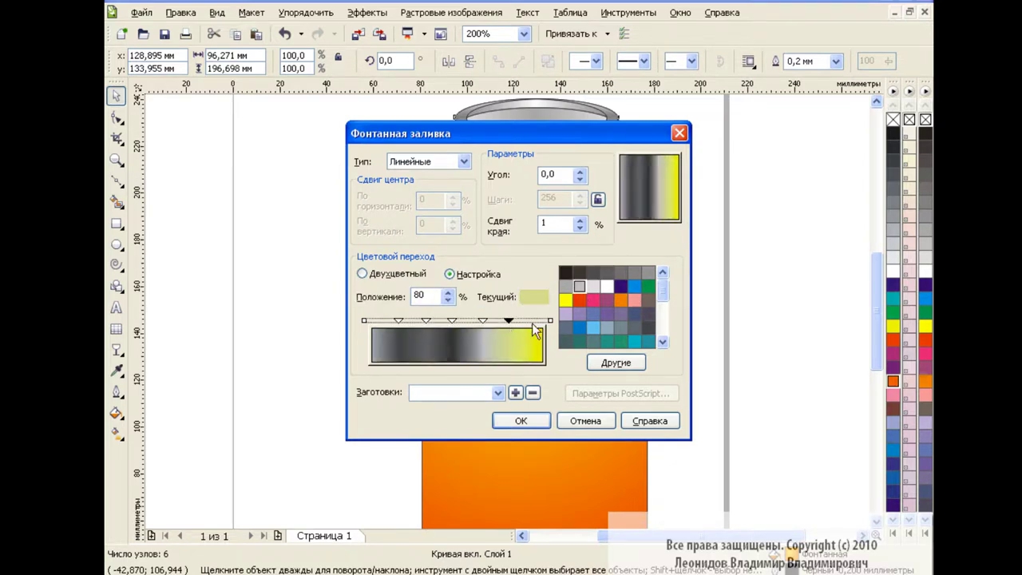
{"action": "left_click", "coordinate": [607, 272]}
{"action": "left_click", "coordinate": [550, 320]}
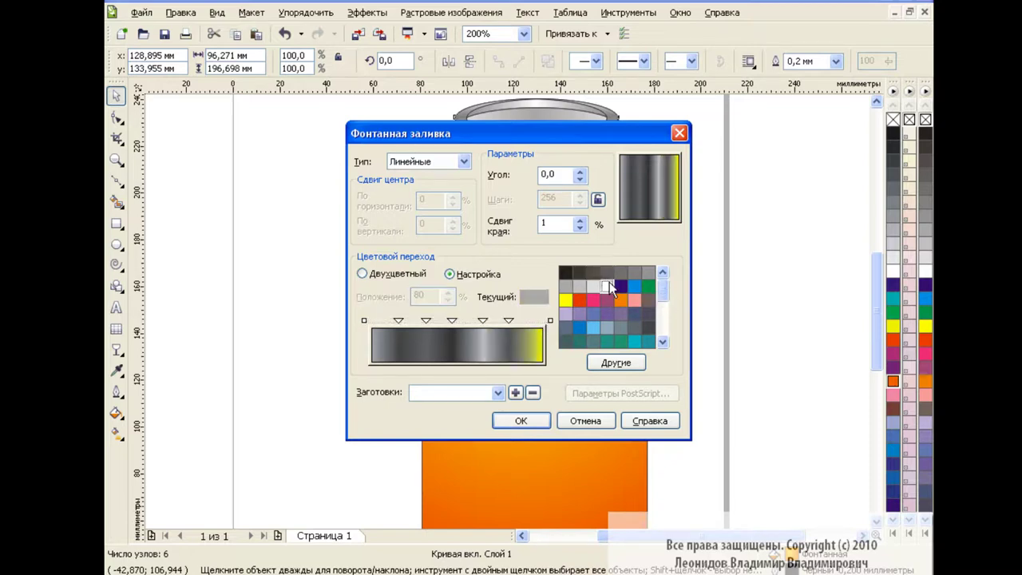
{"action": "left_click", "coordinate": [549, 320]}
{"action": "left_click", "coordinate": [607, 286]}
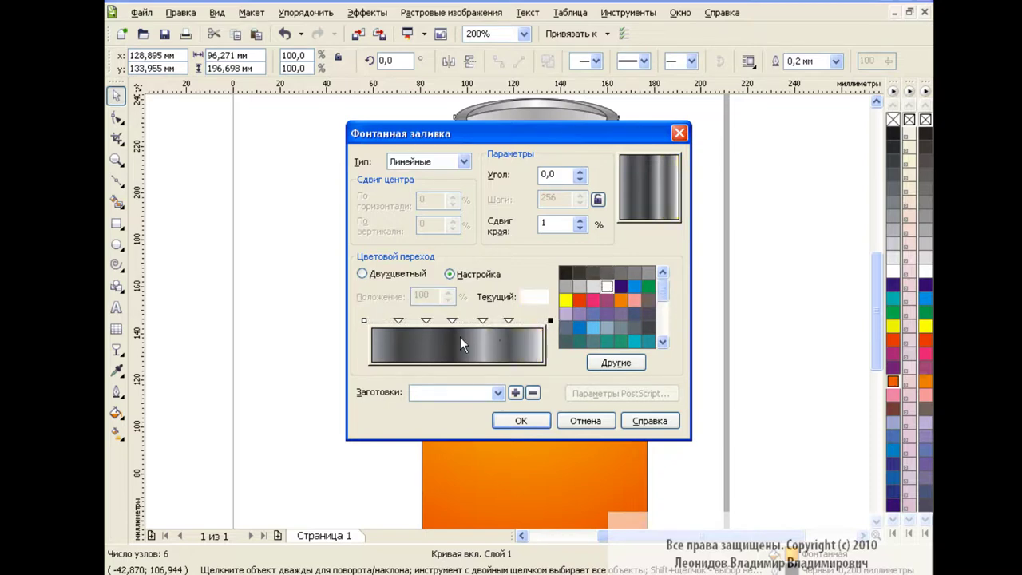
{"action": "double_click", "coordinate": [411, 321]}
{"action": "left_click", "coordinate": [579, 285]}
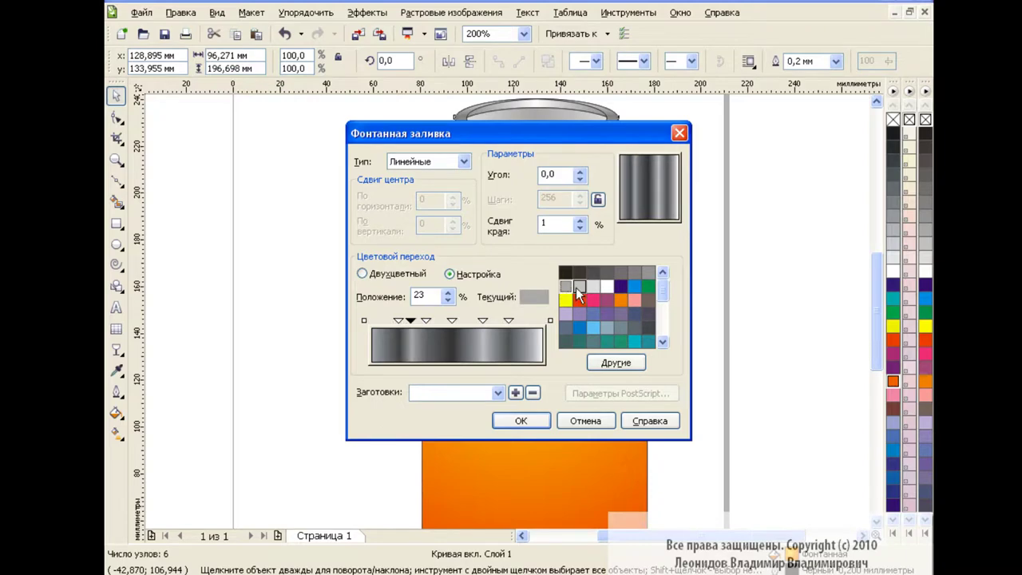
{"action": "left_click", "coordinate": [593, 288]}
{"action": "left_click", "coordinate": [521, 421]}
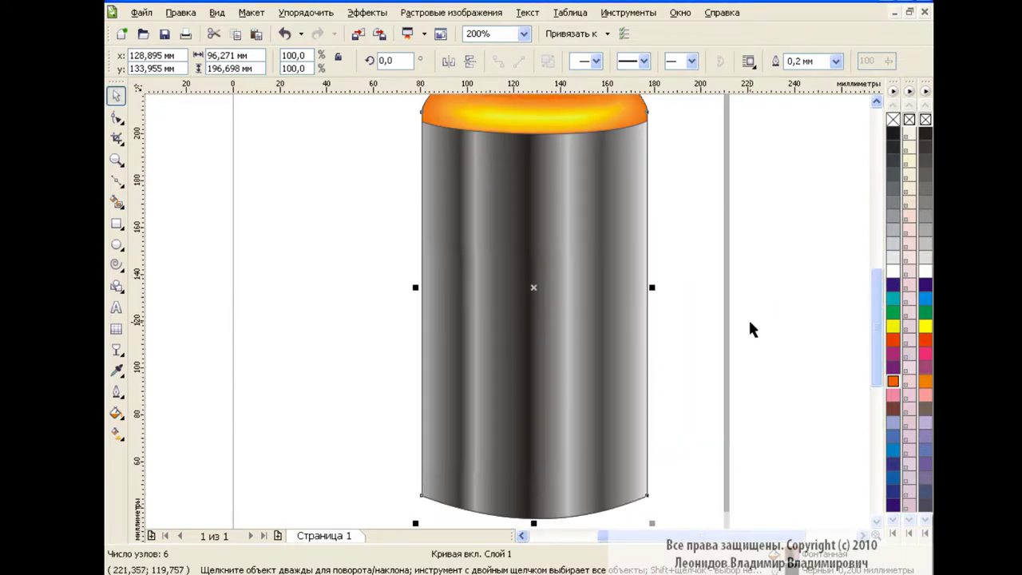
Apply a linear transparency stretched across the grey body, midpoint shifted left.
{"action": "left_click", "coordinate": [116, 348]}
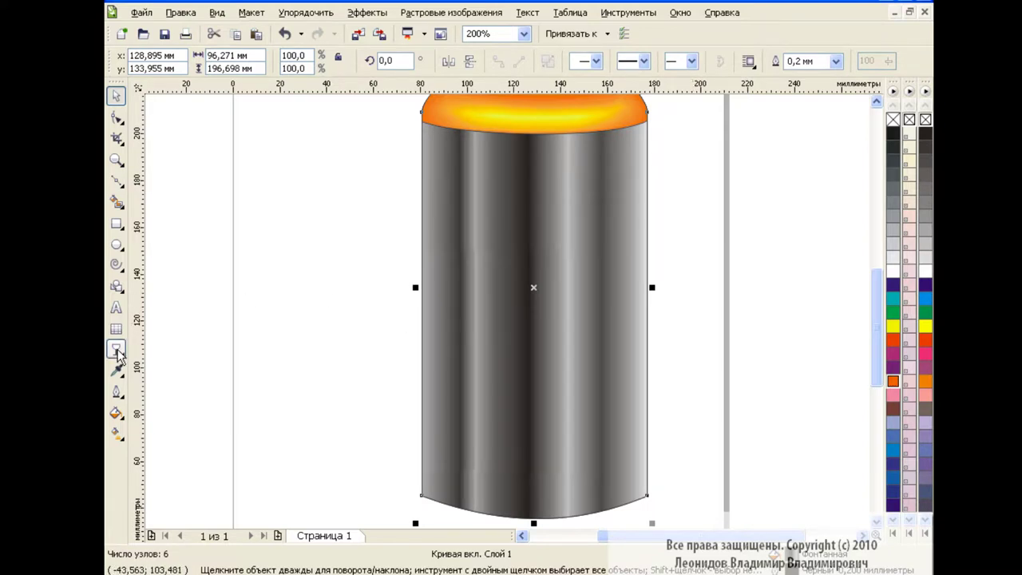
{"action": "left_click", "coordinate": [189, 465]}
{"action": "left_click", "coordinate": [219, 62]}
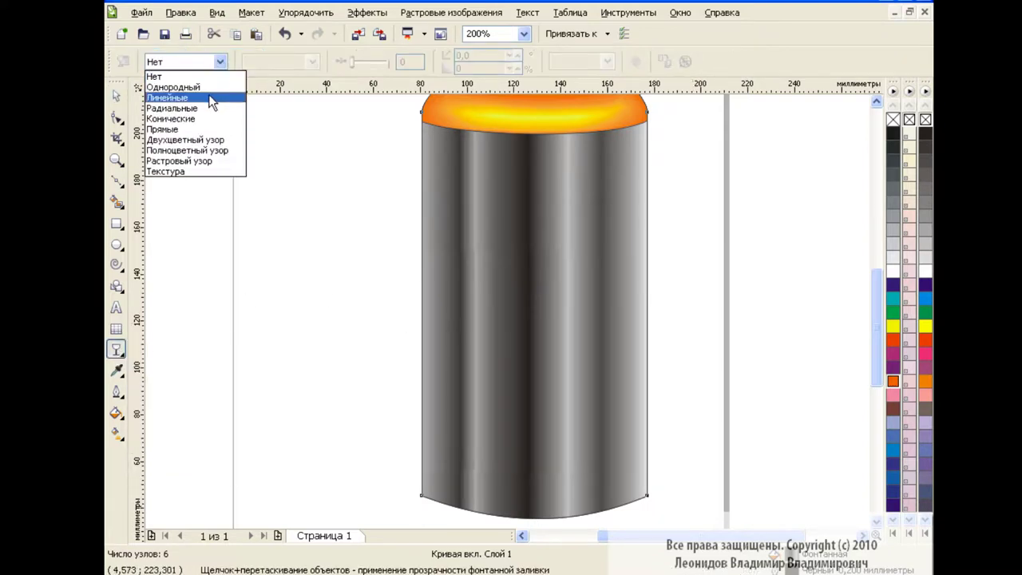
{"action": "left_click", "coordinate": [216, 98]}
{"action": "left_click_drag", "start_coordinate": [641, 289], "coordinate": [756, 284]}
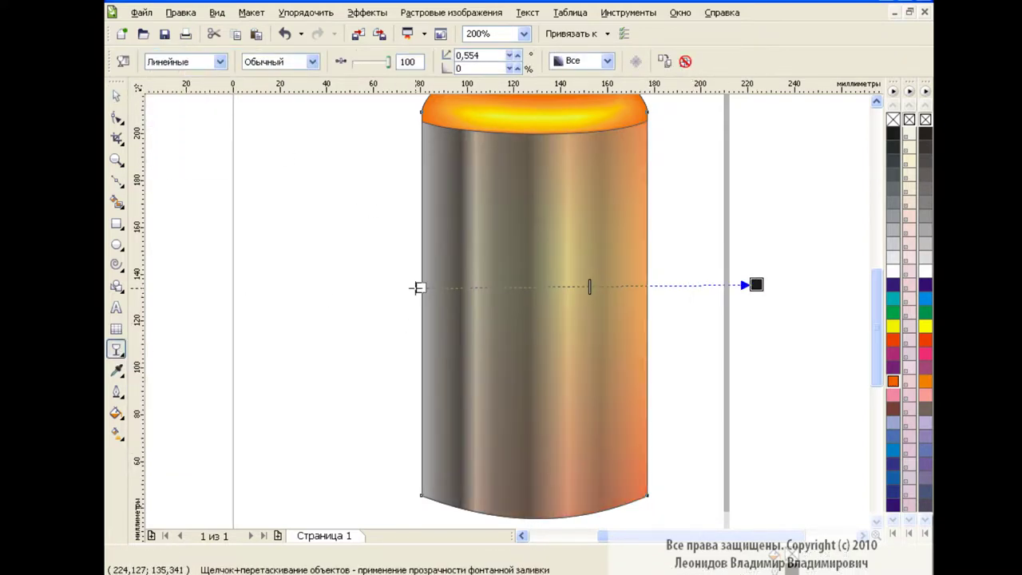
{"action": "left_click_drag", "start_coordinate": [420, 287], "coordinate": [311, 283]}
{"action": "left_click_drag", "start_coordinate": [534, 285], "coordinate": [421, 285]}
{"action": "scroll", "coordinate": [871, 314], "scroll_direction": "up", "scroll_amount": 3}
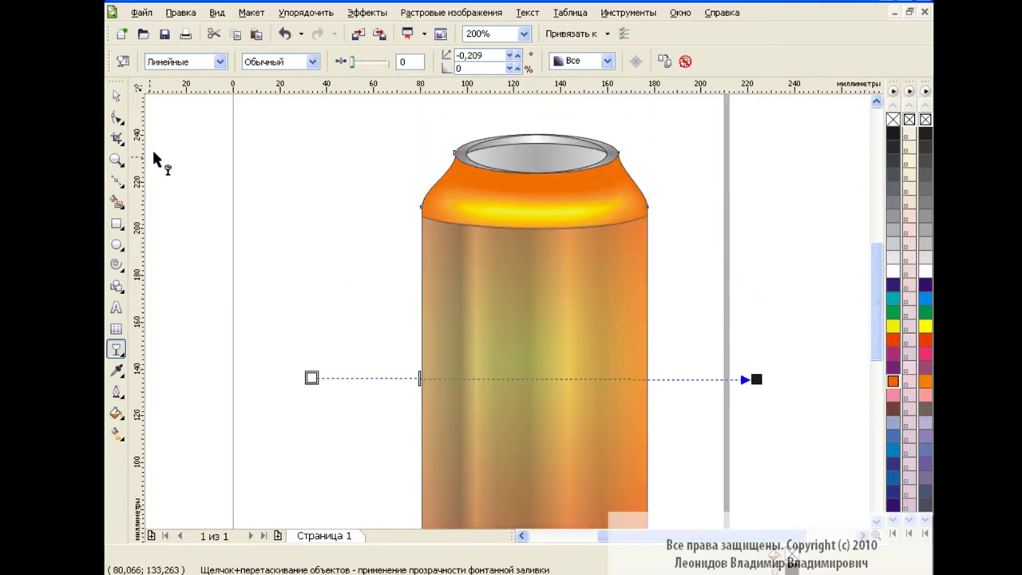
{"action": "left_click", "coordinate": [116, 95]}
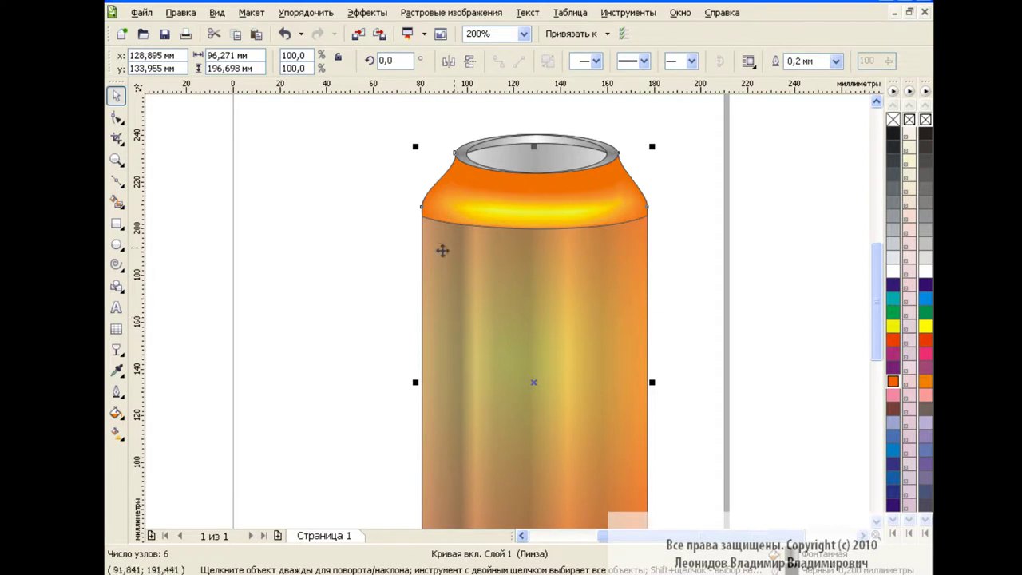
Recolour the 16% and 47% stops of the body's fountain fill.
{"action": "left_click", "coordinate": [117, 413]}
{"action": "left_click", "coordinate": [228, 432]}
{"action": "left_click", "coordinate": [398, 321]}
{"action": "left_click", "coordinate": [609, 276]}
{"action": "left_click", "coordinate": [452, 320]}
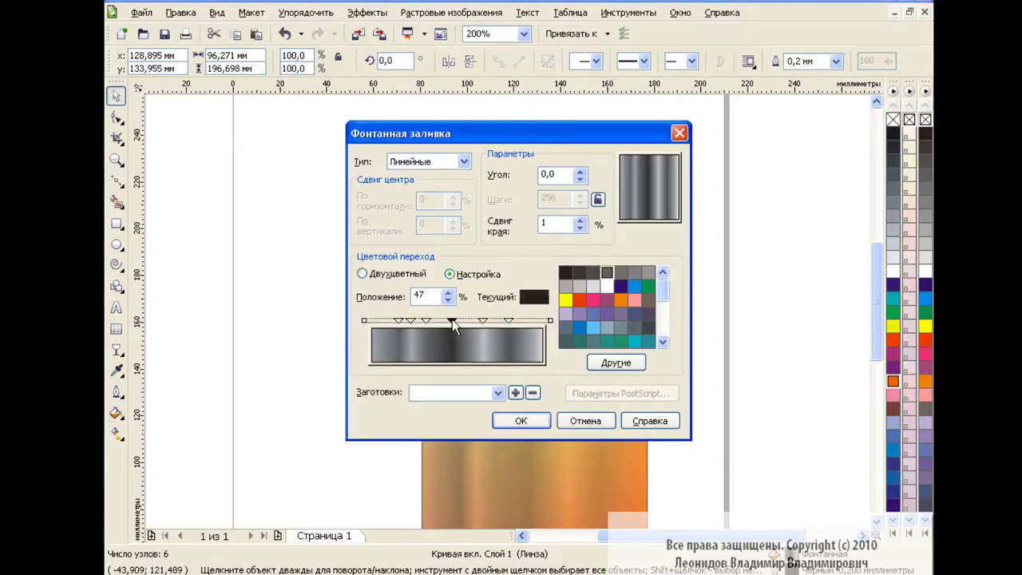
{"action": "left_click", "coordinate": [616, 273]}
{"action": "left_click", "coordinate": [531, 421]}
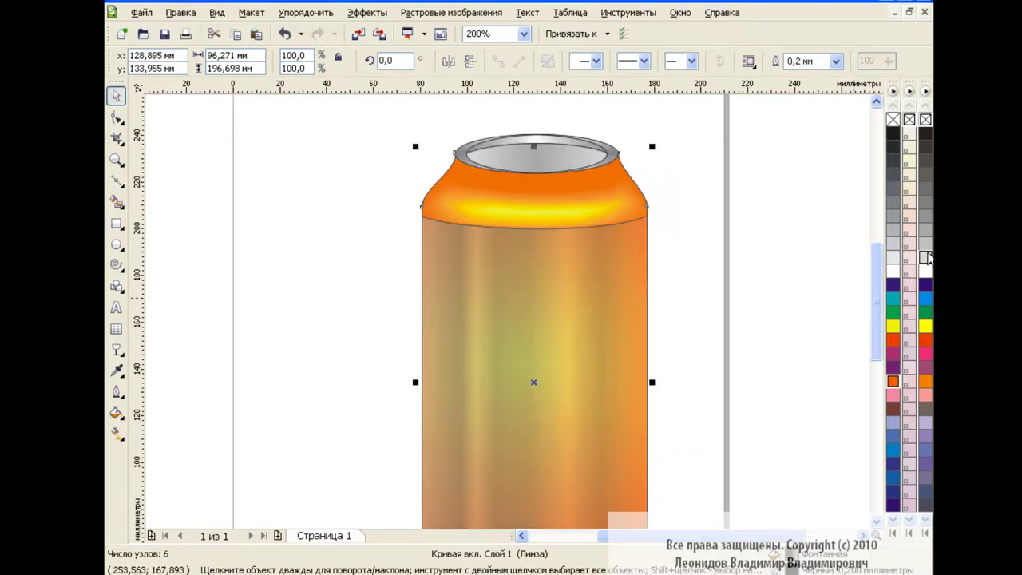
Readjust the transparency start, end and midpoint handles across the body.
{"action": "mouse_move", "coordinate": [877, 276]}
{"action": "left_mouse_down"}
{"action": "mouse_move", "coordinate": [877, 310]}
{"action": "mouse_move", "coordinate": [878, 299]}
{"action": "left_mouse_up"}
{"action": "left_click", "coordinate": [116, 349]}
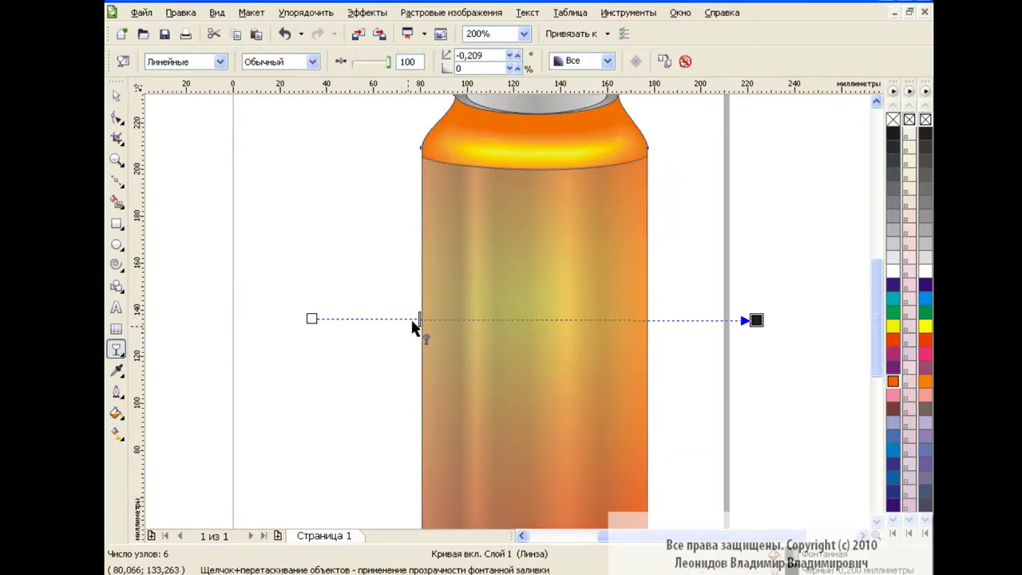
{"action": "left_click_drag", "start_coordinate": [418, 330], "coordinate": [369, 321]}
{"action": "left_click_drag", "start_coordinate": [246, 320], "coordinate": [209, 313]}
{"action": "left_click_drag", "start_coordinate": [756, 320], "coordinate": [700, 313]}
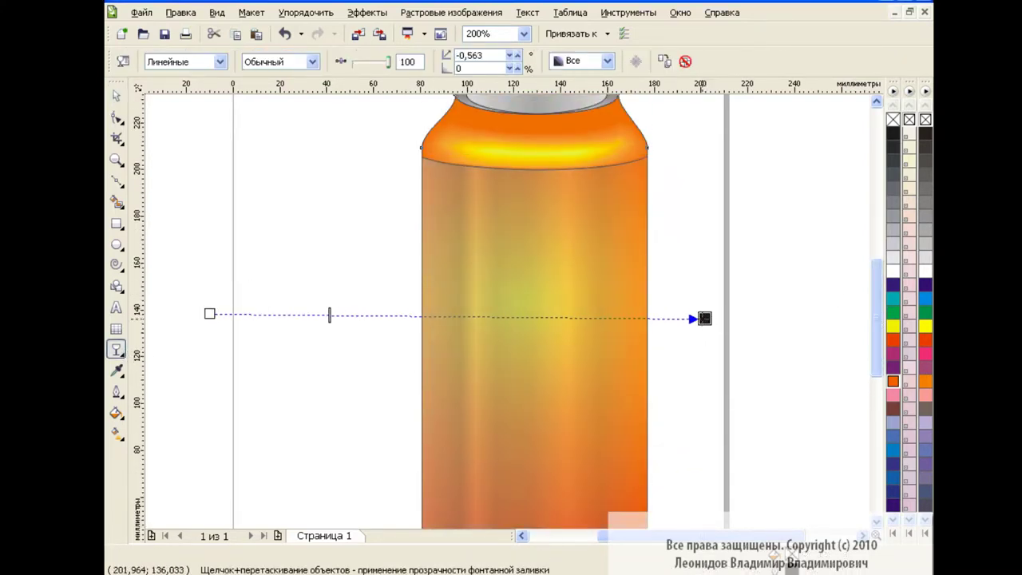
{"action": "key", "text": "space"}
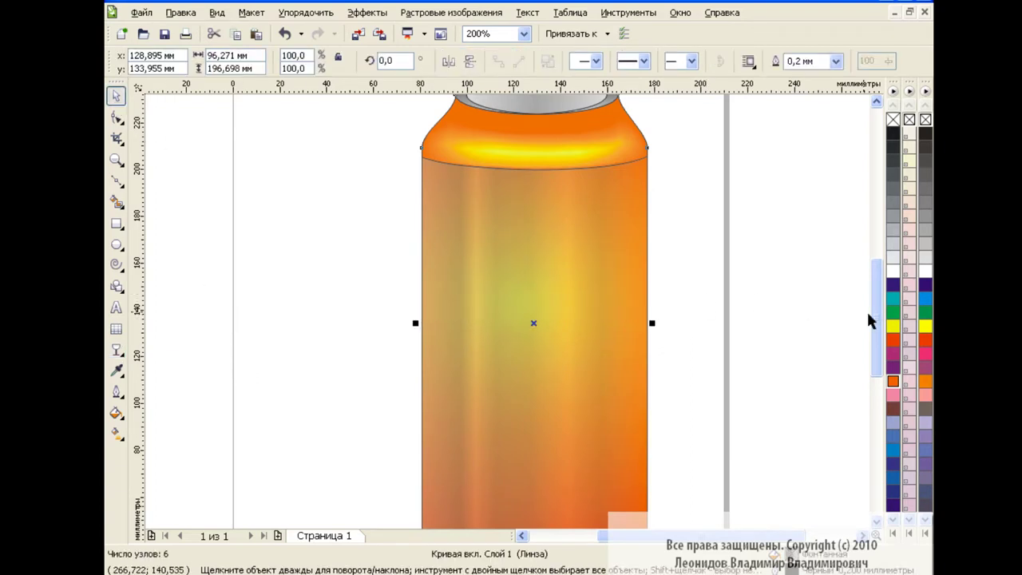
{"action": "left_click_drag", "start_coordinate": [869, 319], "coordinate": [873, 292]}
{"action": "left_click", "coordinate": [523, 34]}
At 100% zoom, clear the top band's mesh and fill it teal.
{"action": "left_click", "coordinate": [543, 120]}
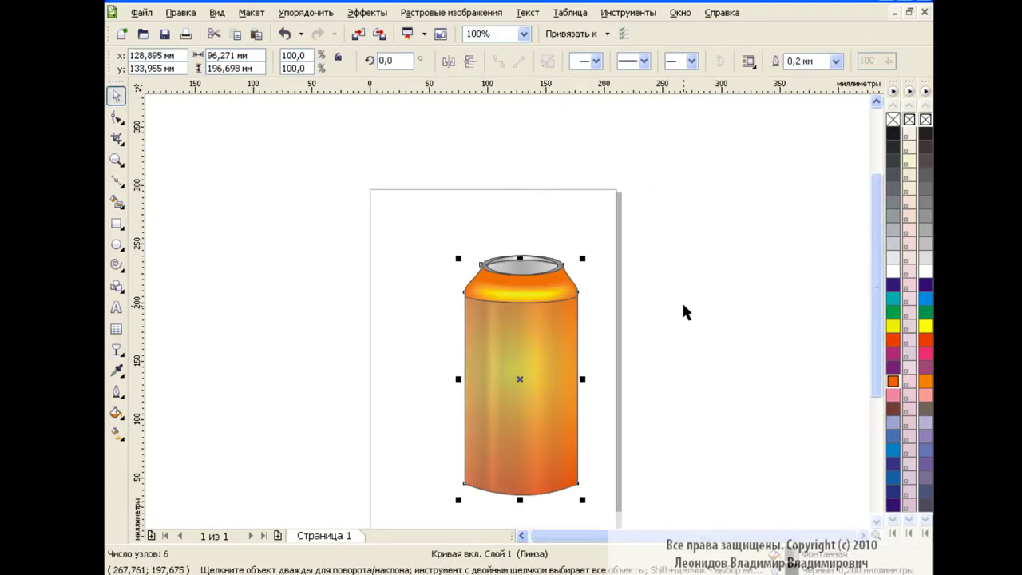
{"action": "left_click", "coordinate": [681, 301]}
{"action": "left_click", "coordinate": [541, 204]}
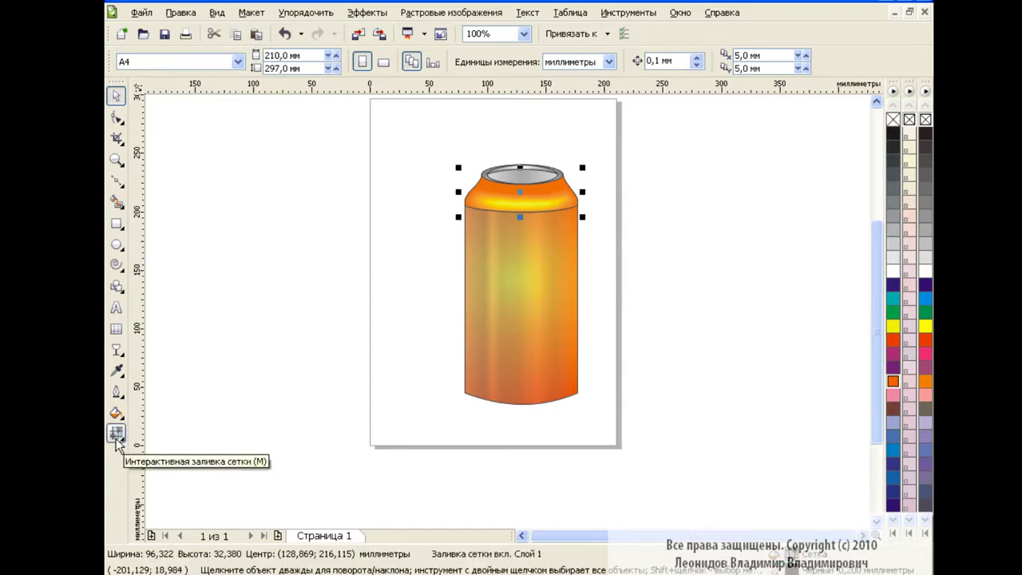
{"action": "left_click", "coordinate": [116, 433]}
{"action": "left_click", "coordinate": [528, 64]}
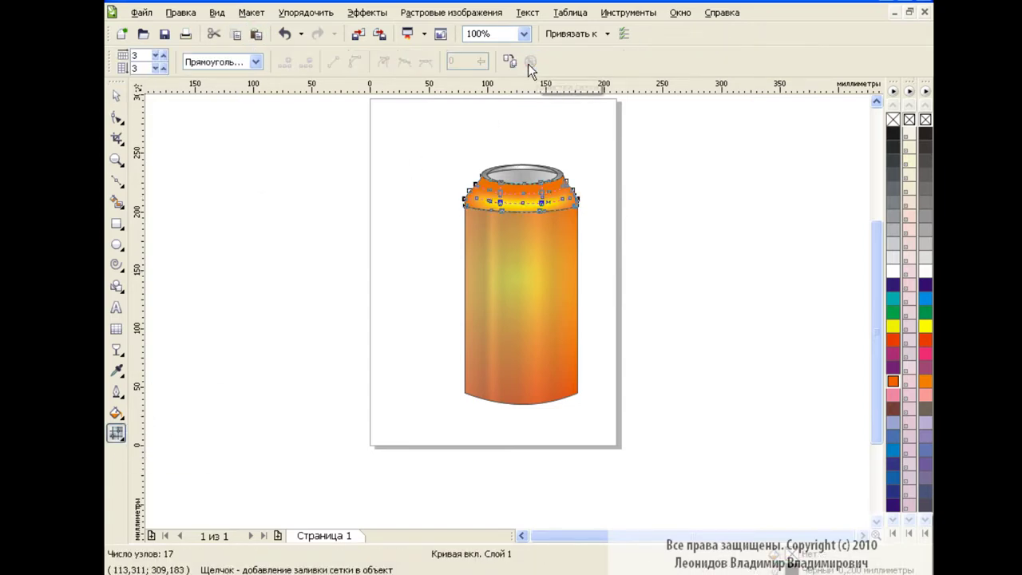
{"action": "left_click", "coordinate": [116, 96]}
{"action": "left_click", "coordinate": [893, 299]}
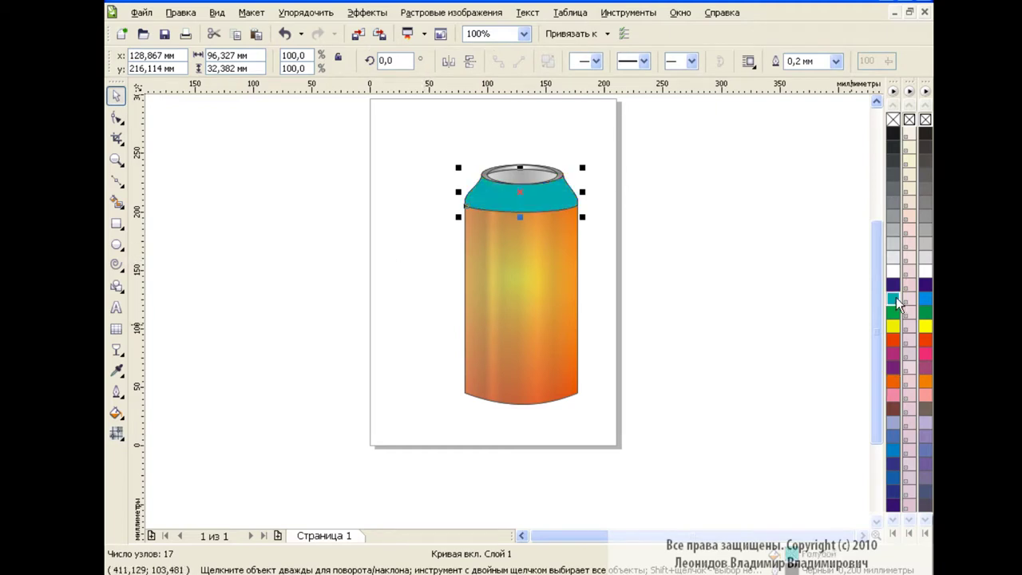
Give the top band a custom fountain fill with a dark grey start and stops near 37% and 68%.
{"action": "left_click", "coordinate": [116, 412]}
{"action": "left_click", "coordinate": [164, 438]}
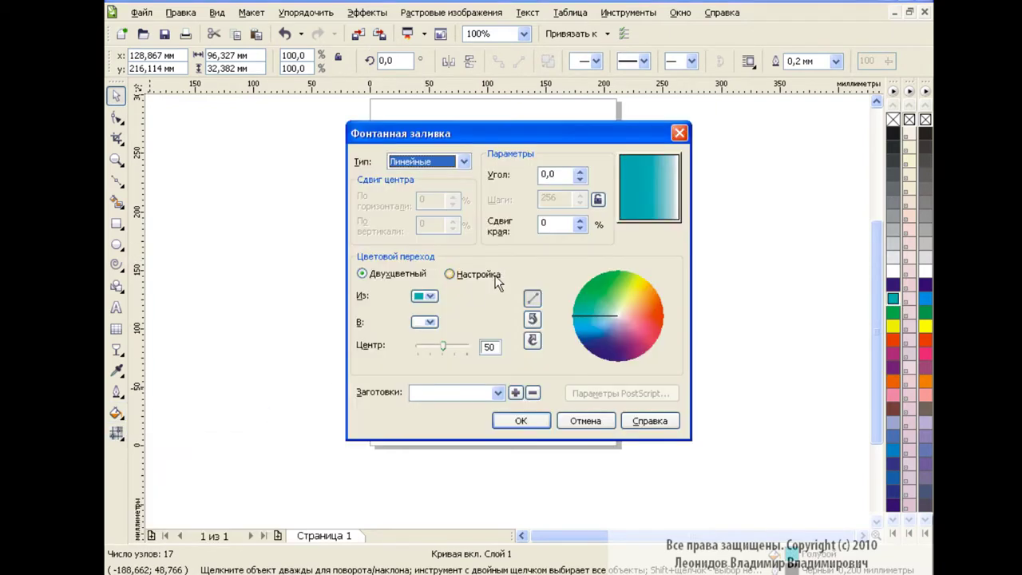
{"action": "left_click", "coordinate": [450, 274]}
{"action": "left_click", "coordinate": [364, 320]}
{"action": "left_click", "coordinate": [593, 272]}
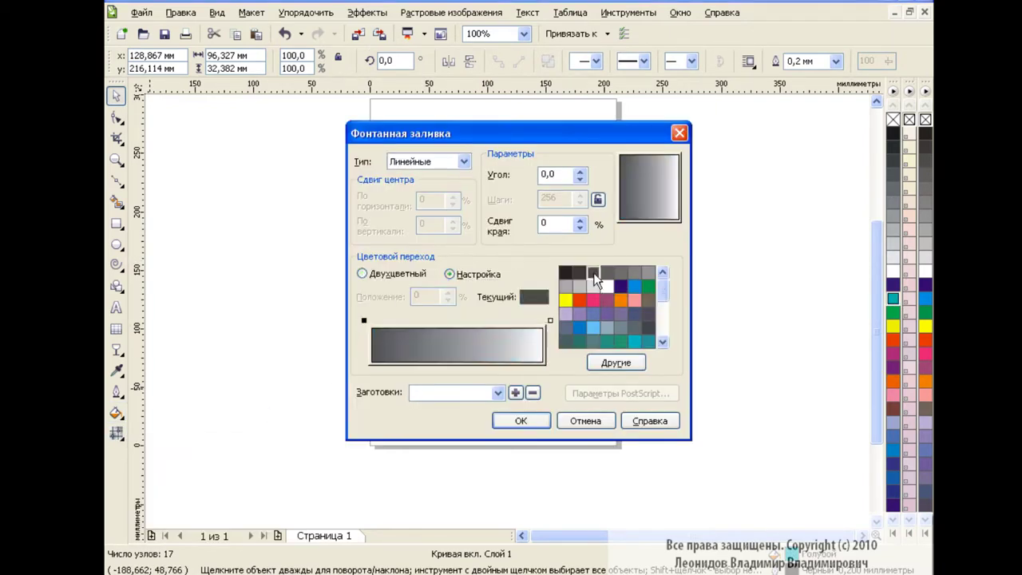
{"action": "double_click", "coordinate": [403, 320]}
{"action": "double_click", "coordinate": [435, 320]}
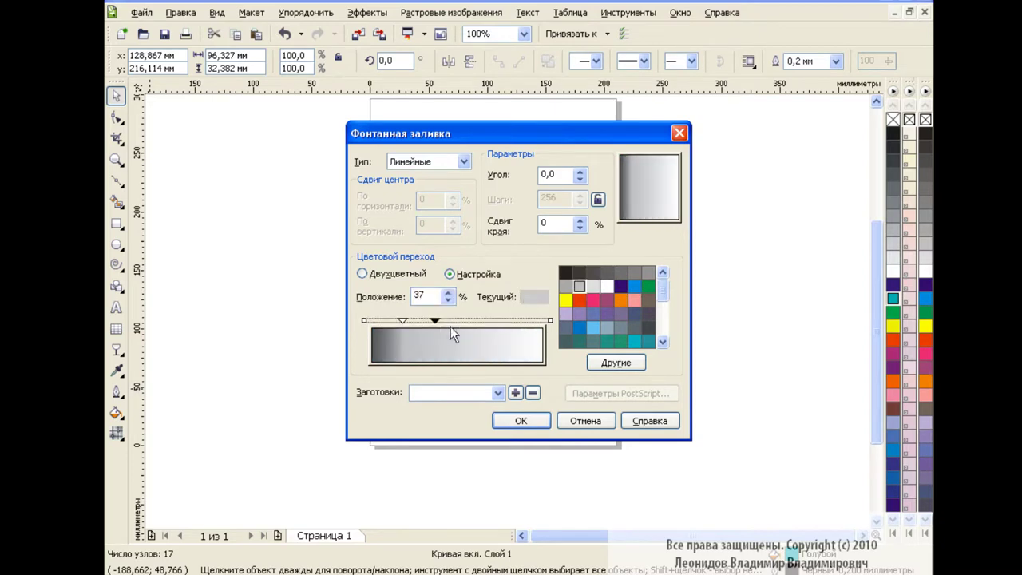
{"action": "double_click", "coordinate": [464, 320]}
Colour the added stops grey, set the end to mid grey, and apply the gradient.
{"action": "left_click", "coordinate": [607, 285]}
{"action": "double_click", "coordinate": [488, 320]}
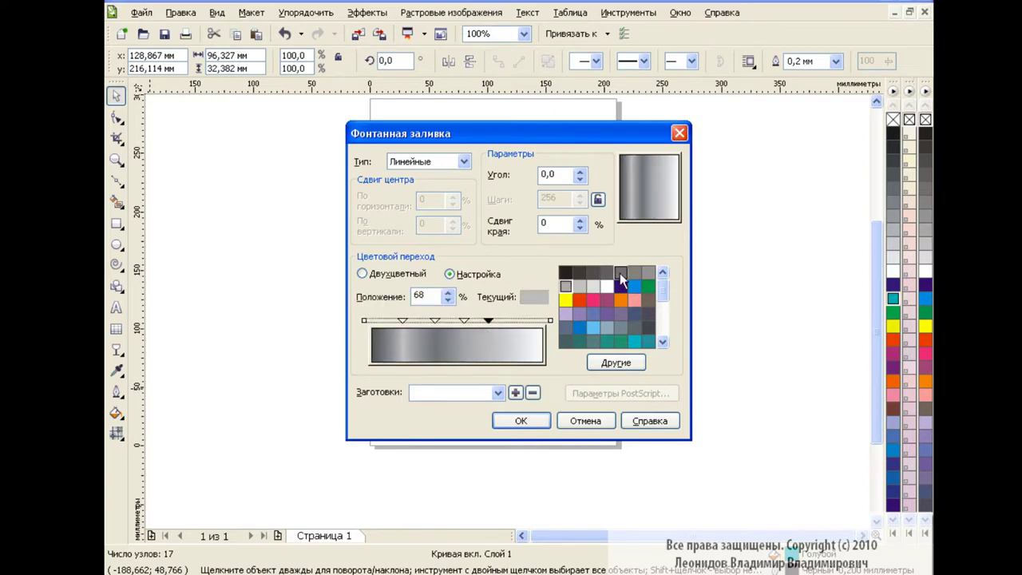
{"action": "left_click", "coordinate": [648, 272]}
{"action": "double_click", "coordinate": [517, 320]}
{"action": "left_click", "coordinate": [550, 320]}
{"action": "left_click", "coordinate": [579, 272]}
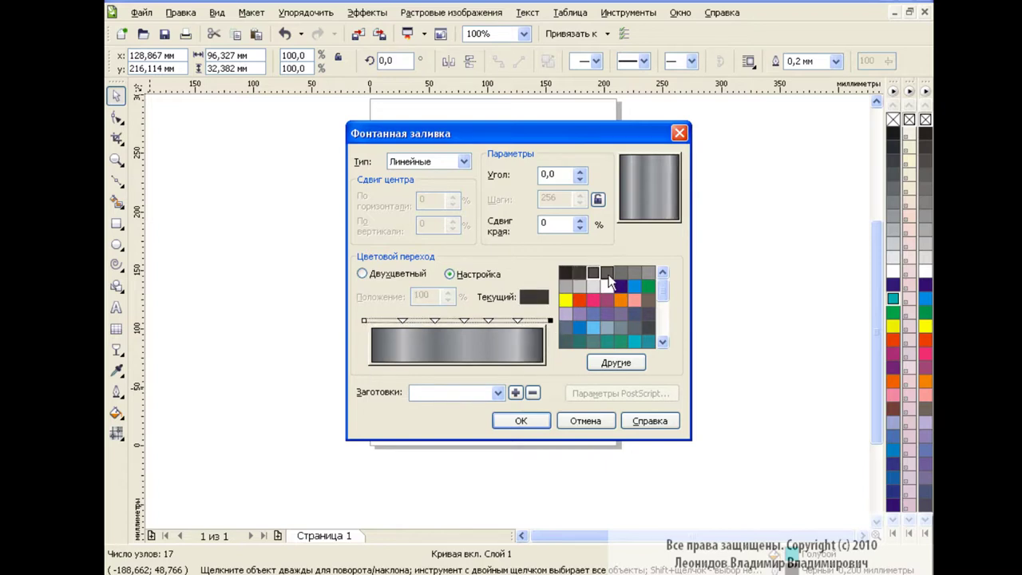
{"action": "left_click", "coordinate": [606, 272]}
{"action": "left_click", "coordinate": [520, 421]}
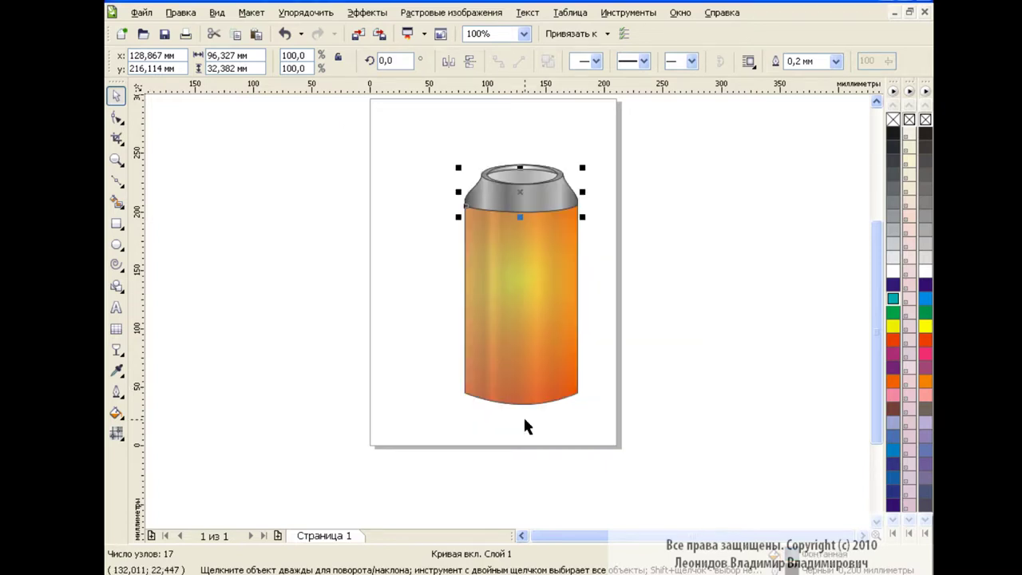
Blend the grey top band's stripes into the orange with a linear transparency.
{"action": "left_click", "coordinate": [117, 349]}
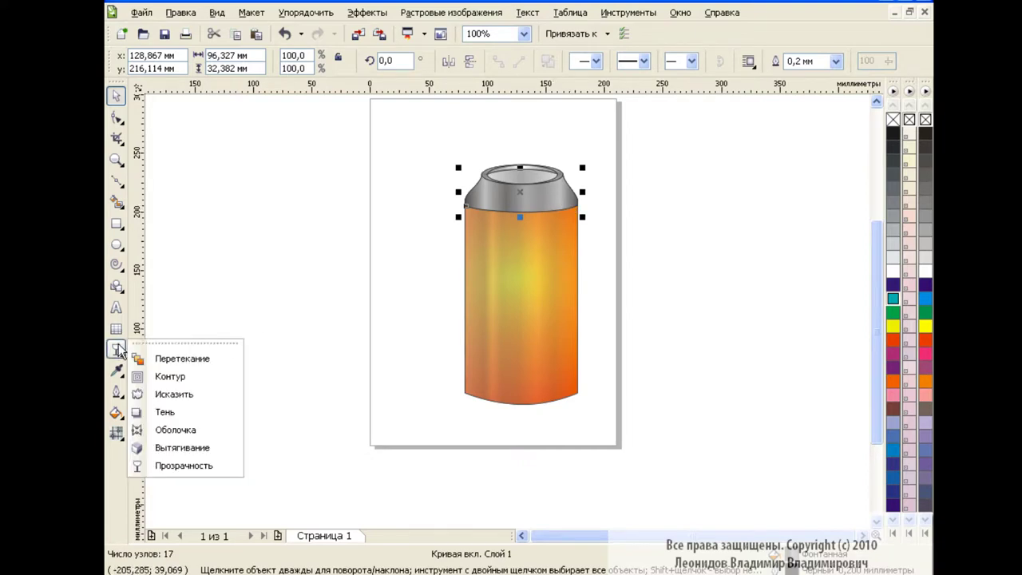
{"action": "mouse_move", "coordinate": [398, 193]}
{"action": "left_mouse_down"}
{"action": "mouse_move", "coordinate": [678, 189]}
{"action": "mouse_move", "coordinate": [360, 190]}
{"action": "left_mouse_up"}
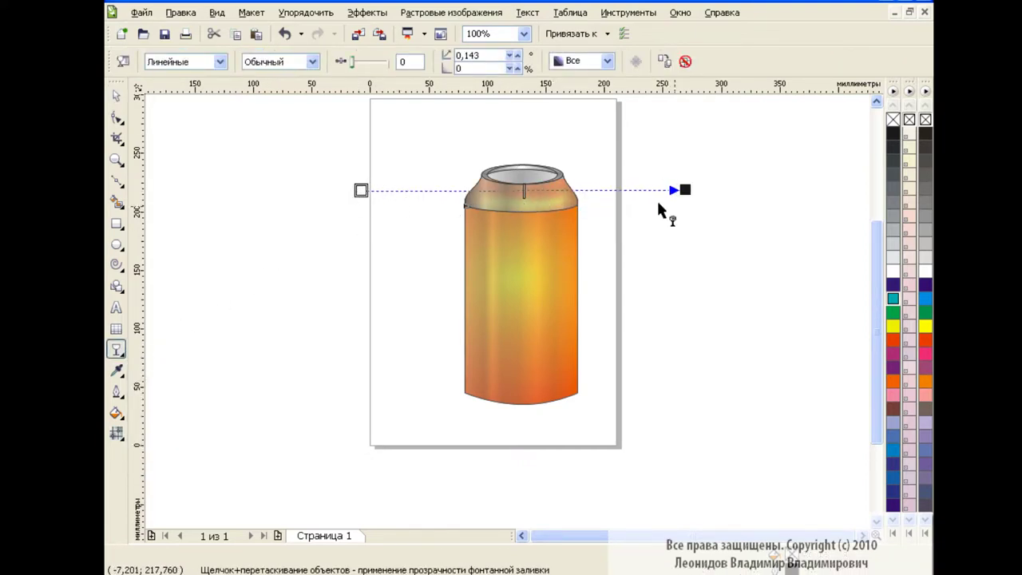
{"action": "left_click_drag", "start_coordinate": [684, 190], "coordinate": [612, 191]}
{"action": "left_click_drag", "start_coordinate": [491, 194], "coordinate": [460, 194]}
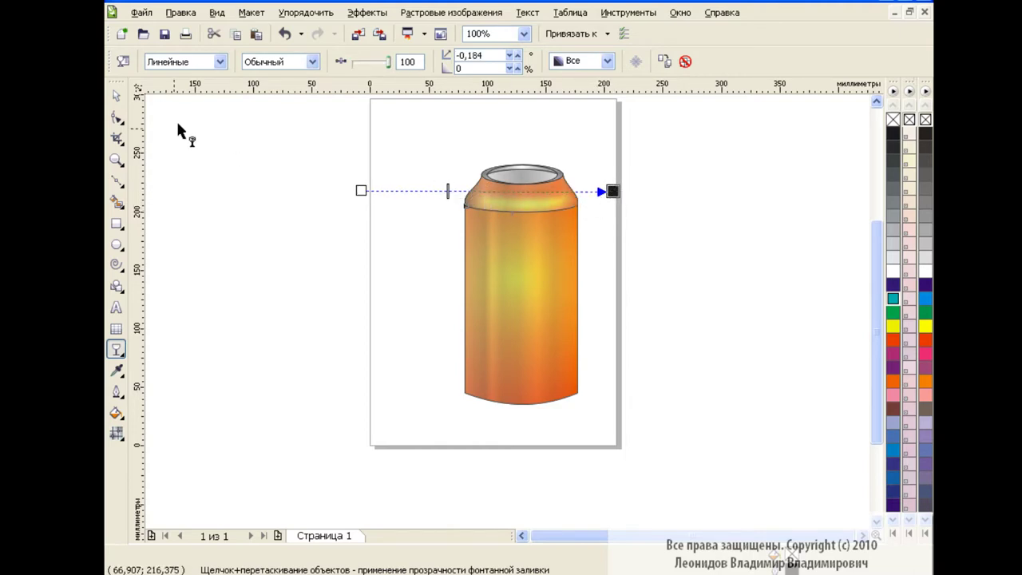
{"action": "key", "text": "space"}
{"action": "left_click", "coordinate": [371, 268]}
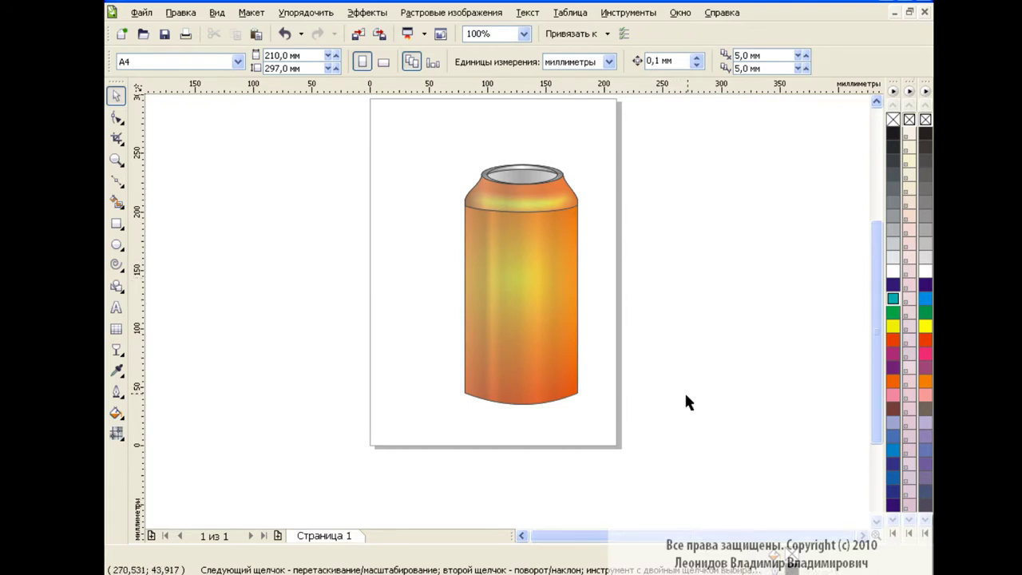
Zoom to 400% and draw a straight line across the can's bottom edge.
{"action": "left_click", "coordinate": [524, 33]}
{"action": "left_click", "coordinate": [479, 157]}
{"action": "left_click_drag", "start_coordinate": [873, 359], "coordinate": [866, 371]}
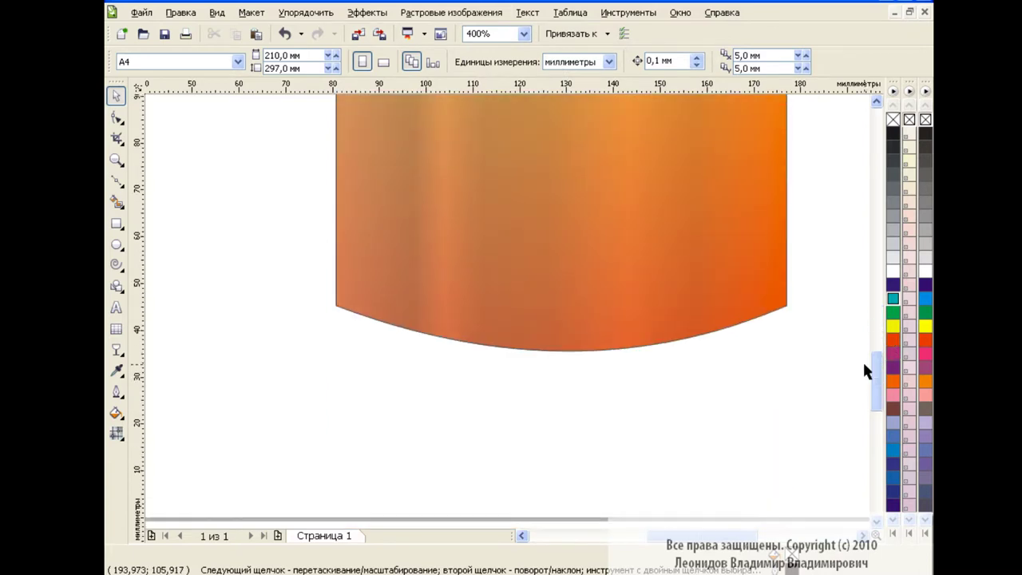
{"action": "left_click", "coordinate": [117, 180]}
{"action": "left_click", "coordinate": [325, 291]}
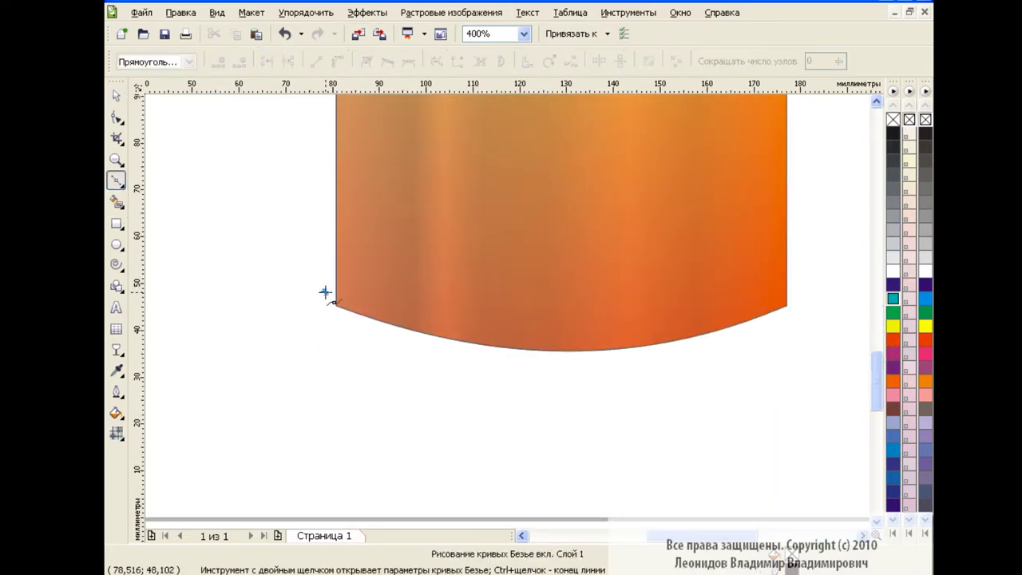
{"action": "left_click", "coordinate": [794, 294]}
{"action": "key", "text": "space"}
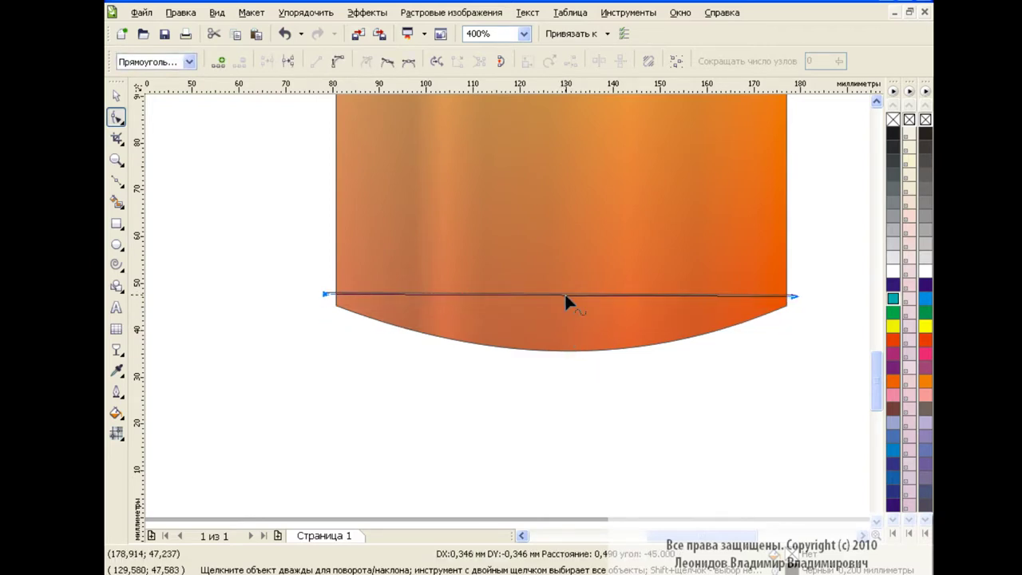
Bend the line downward into a thin arc beneath the can's base.
{"action": "left_click_drag", "start_coordinate": [320, 252], "coordinate": [452, 341]}
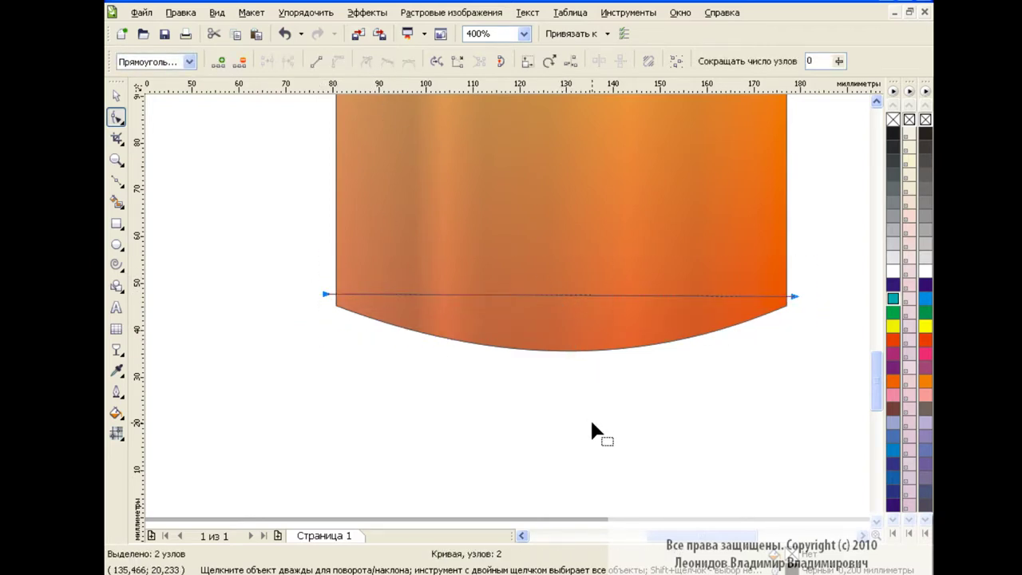
{"action": "left_click_drag", "start_coordinate": [568, 296], "coordinate": [563, 381]}
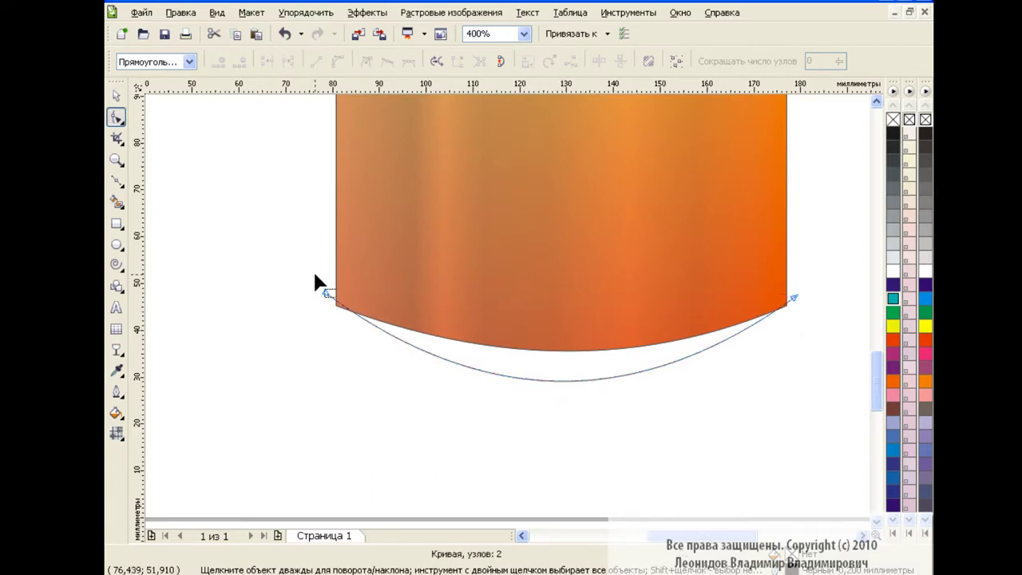
{"action": "left_click_drag", "start_coordinate": [313, 272], "coordinate": [796, 300]}
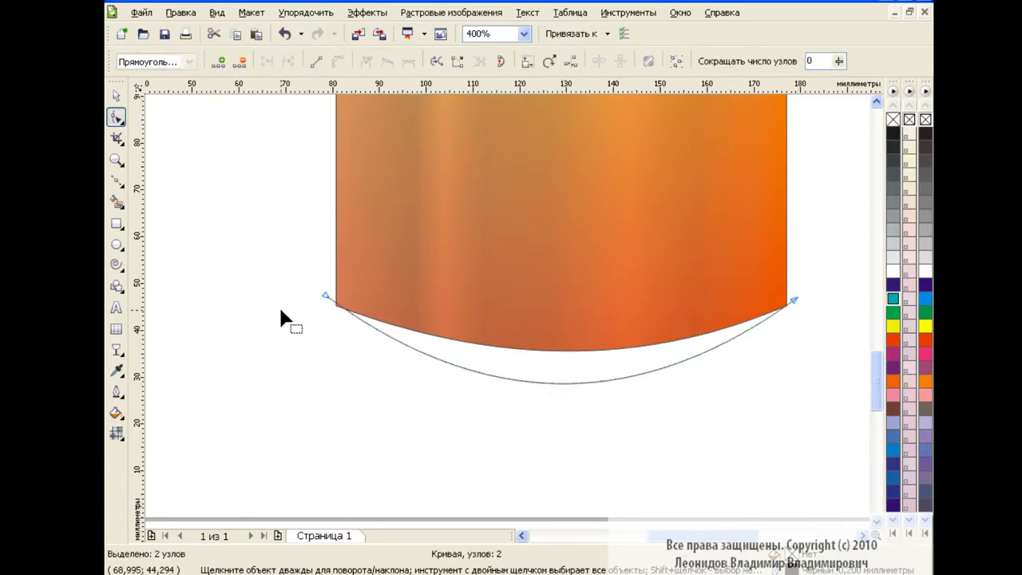
{"action": "left_click", "coordinate": [325, 297]}
{"action": "left_click_drag", "start_coordinate": [498, 384], "coordinate": [549, 372]}
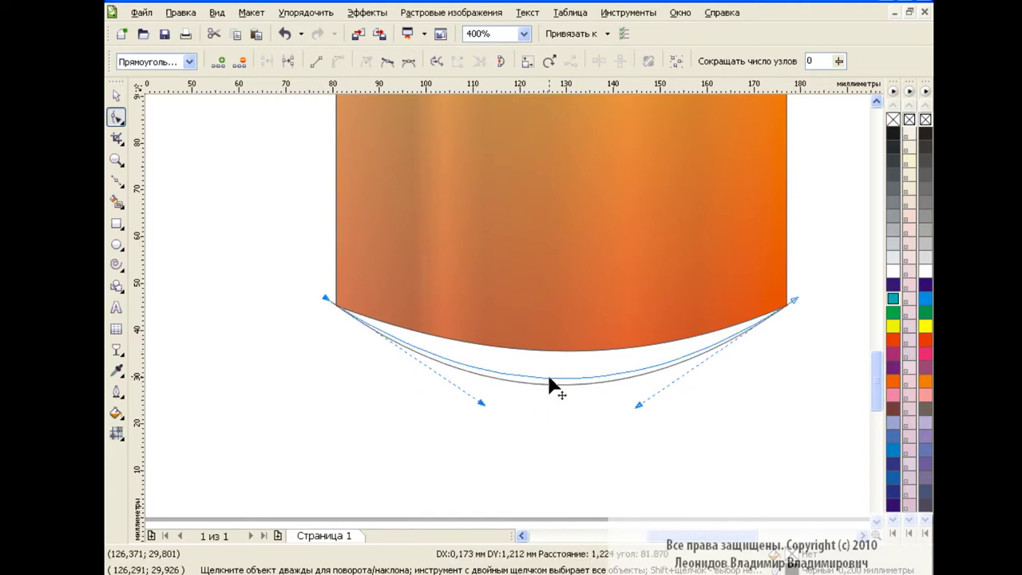
Smart Fill the crescent between the can base and the arc with red-orange.
{"action": "left_click", "coordinate": [116, 201]}
{"action": "left_click", "coordinate": [589, 362]}
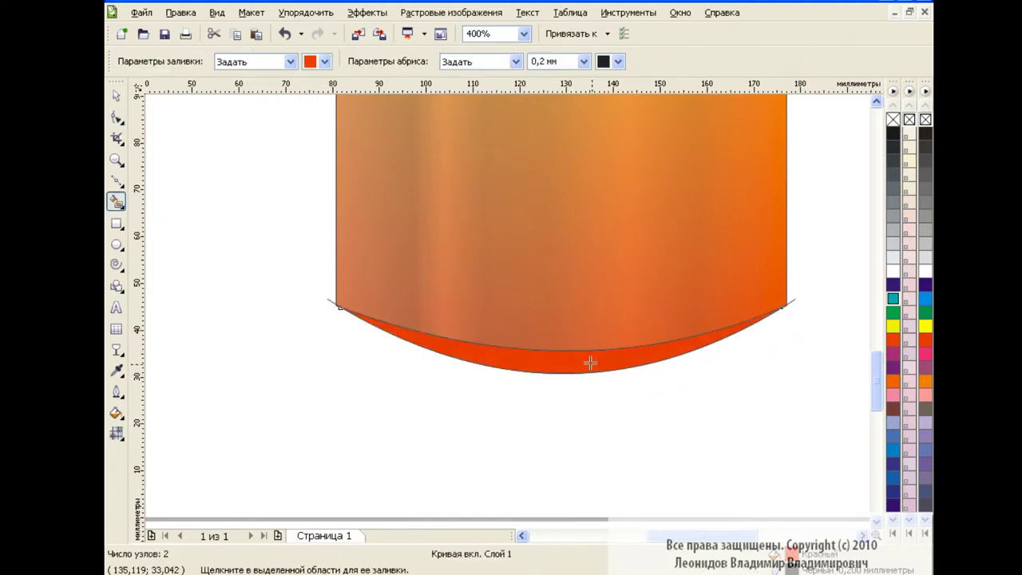
{"action": "left_click", "coordinate": [116, 95]}
Start a custom fountain fill on the bottom crescent with a grey start colour.
{"action": "left_click", "coordinate": [383, 371]}
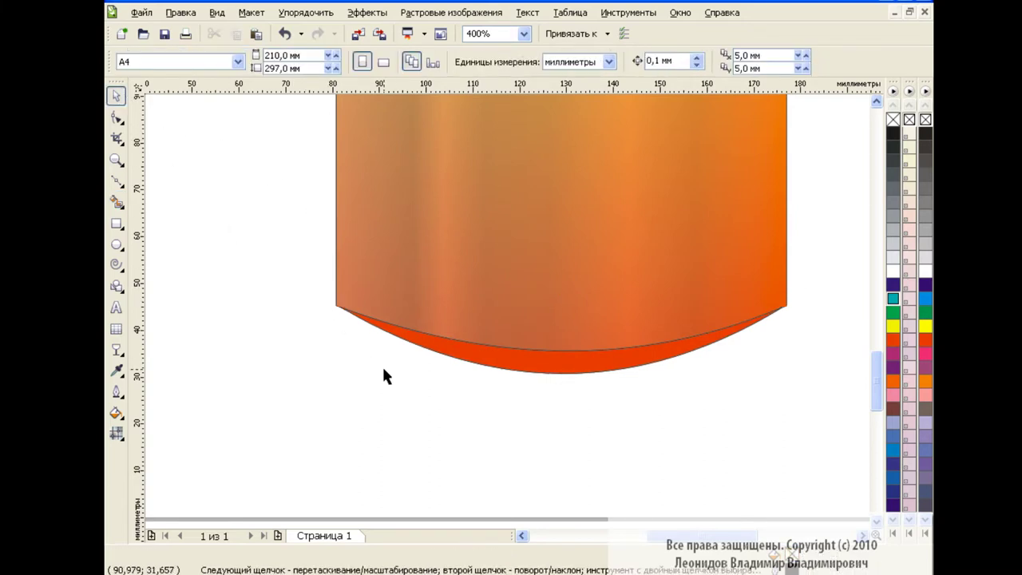
{"action": "left_click", "coordinate": [547, 356]}
{"action": "left_click", "coordinate": [116, 413]}
{"action": "left_click", "coordinate": [172, 439]}
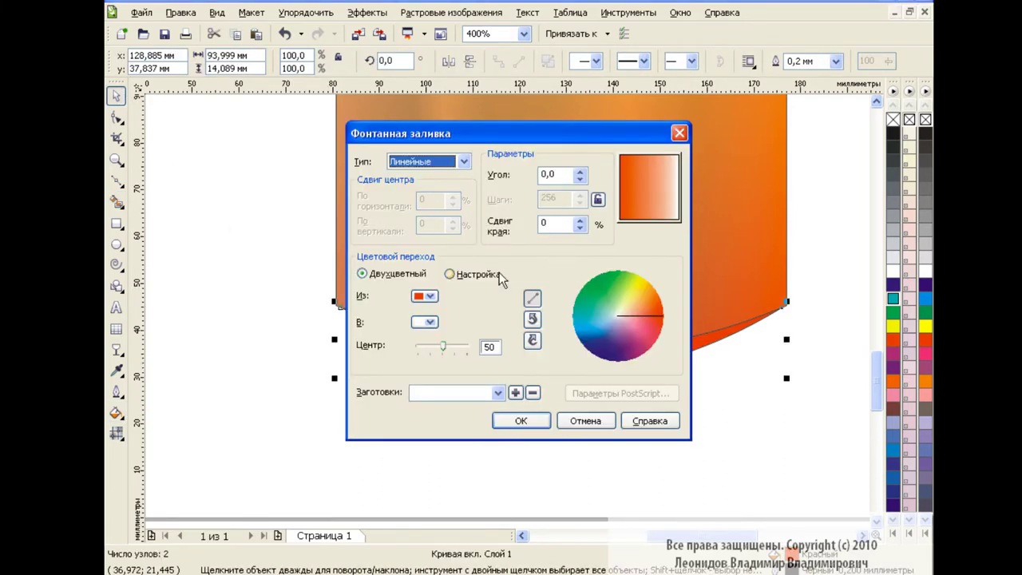
{"action": "left_click", "coordinate": [477, 274]}
{"action": "left_click", "coordinate": [364, 320]}
{"action": "left_click", "coordinate": [579, 286]}
Add grey, light-grey, white and dark-grey gradient stops at 21, 46, 60, 73 and 87%.
{"action": "double_click", "coordinate": [406, 320]}
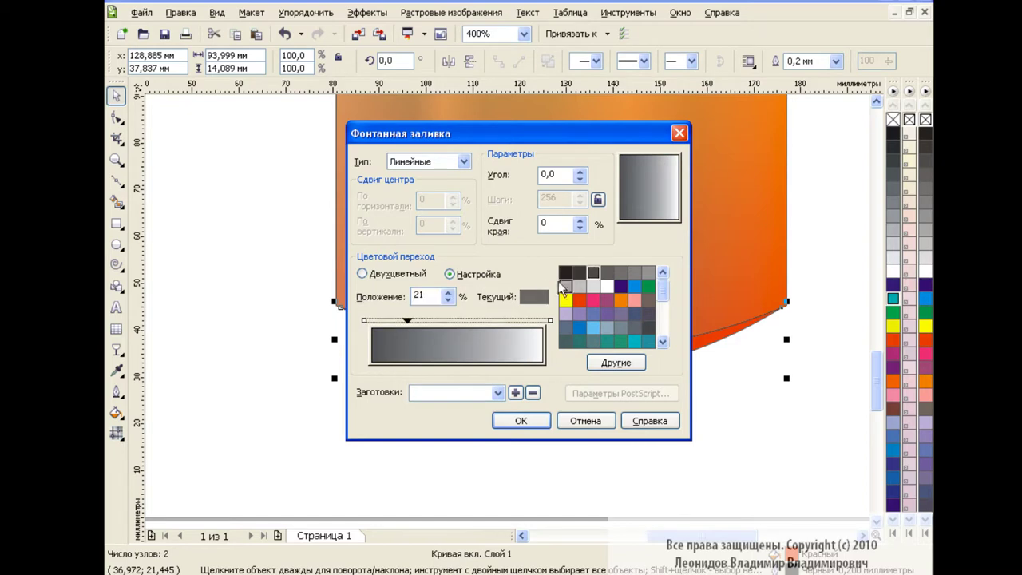
{"action": "double_click", "coordinate": [450, 320]}
{"action": "left_click", "coordinate": [621, 273]}
{"action": "double_click", "coordinate": [496, 320]}
{"action": "left_click", "coordinate": [634, 273]}
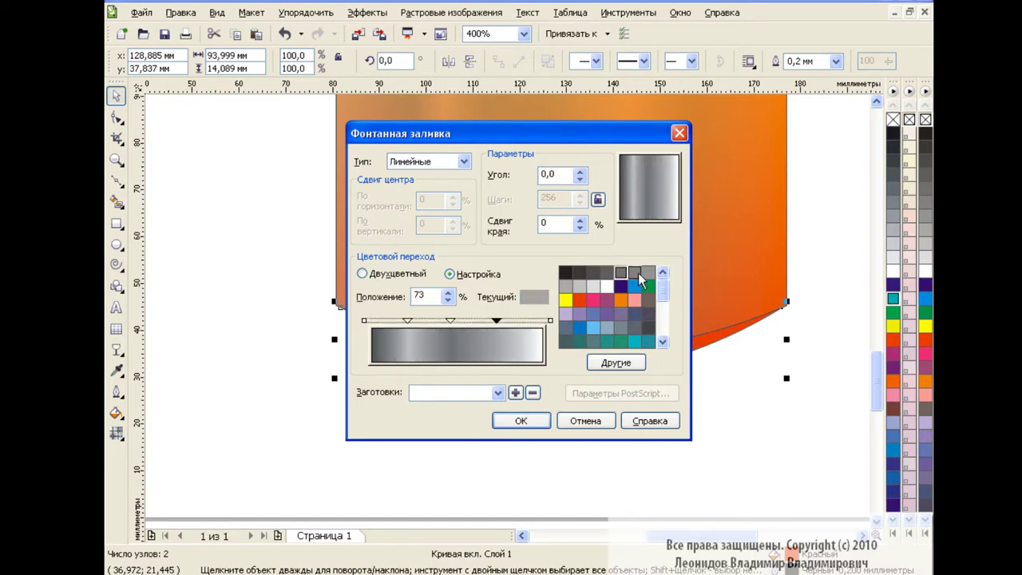
{"action": "double_click", "coordinate": [474, 320]}
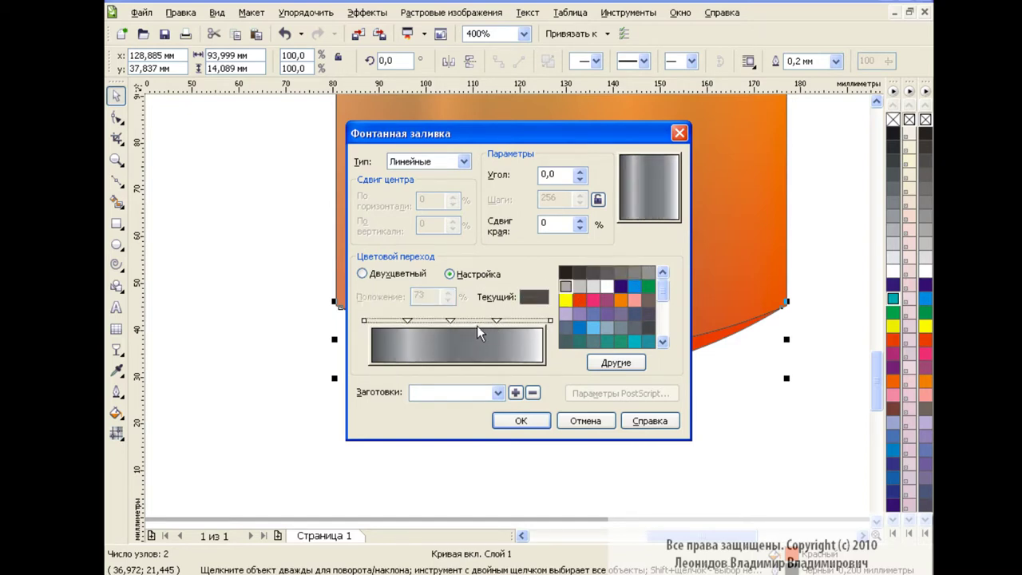
{"action": "left_click", "coordinate": [593, 285]}
{"action": "double_click", "coordinate": [520, 320]}
{"action": "left_click", "coordinate": [621, 273]}
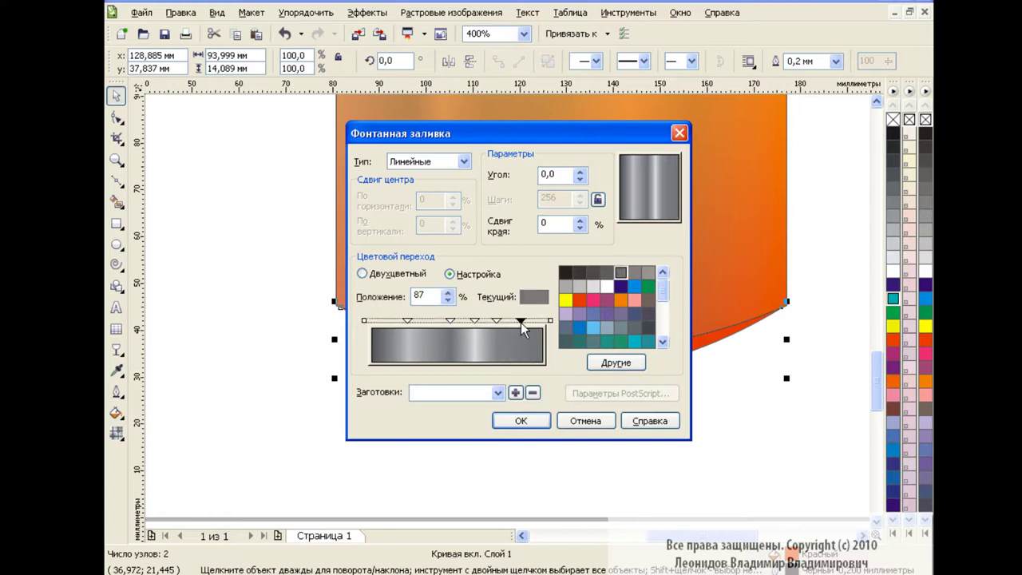
Apply the silver gradient and zoom to fit the whole can.
{"action": "left_click", "coordinate": [520, 421]}
{"action": "left_click", "coordinate": [529, 413]}
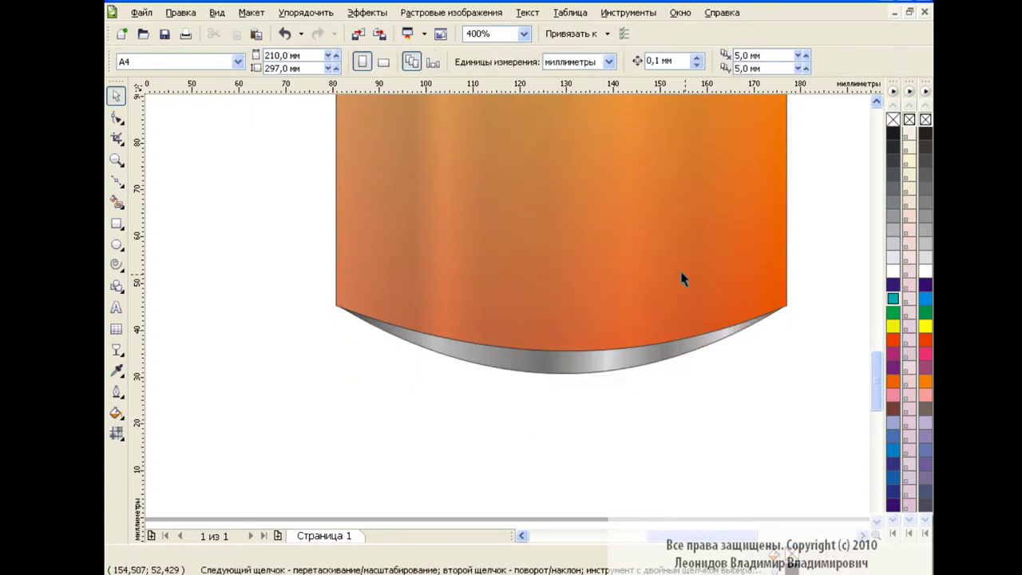
{"action": "left_click", "coordinate": [523, 34]}
{"action": "left_click", "coordinate": [521, 81]}
Zoom to 200% and drag a linear transparency across the can's shoulder.
{"action": "left_click", "coordinate": [524, 33]}
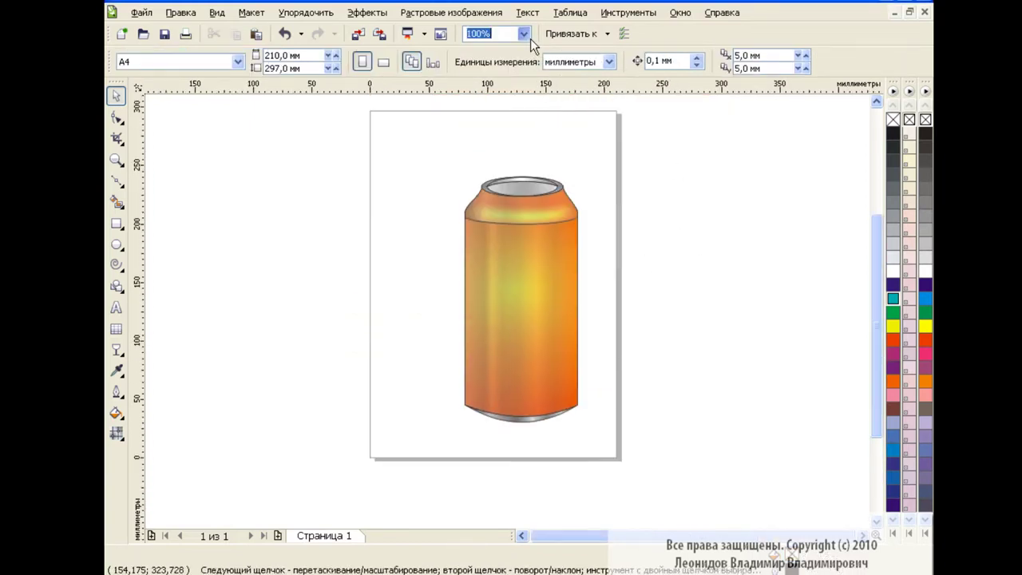
{"action": "left_click", "coordinate": [475, 144]}
{"action": "left_click", "coordinate": [604, 200]}
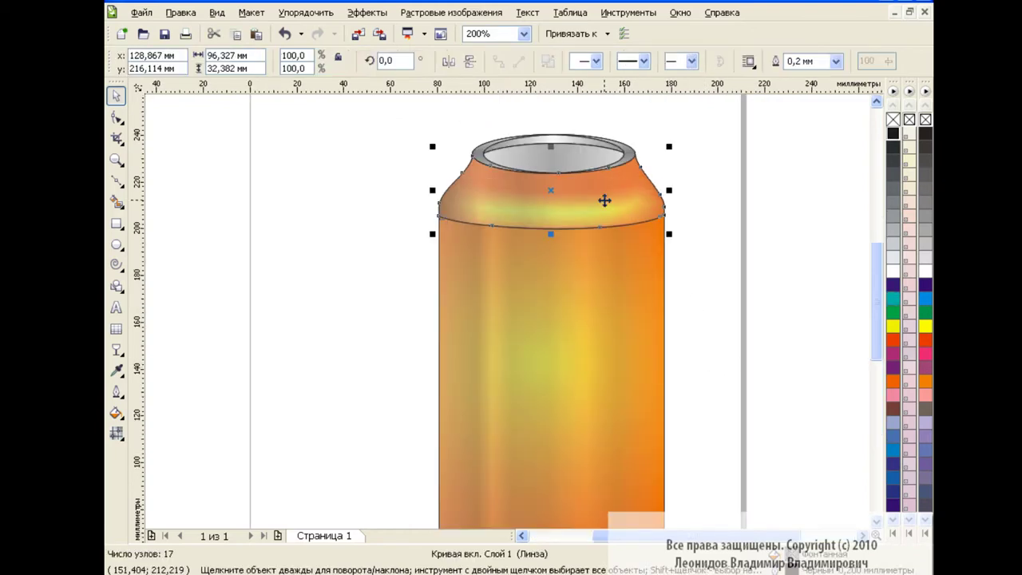
{"action": "left_click", "coordinate": [115, 349]}
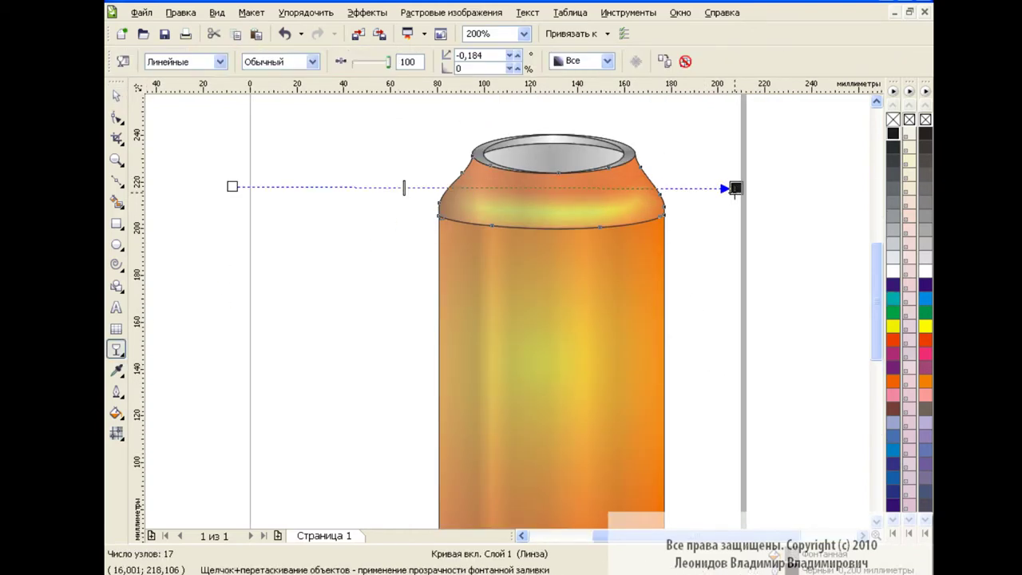
{"action": "left_click_drag", "start_coordinate": [735, 188], "coordinate": [683, 195]}
{"action": "left_click_drag", "start_coordinate": [232, 186], "coordinate": [344, 196]}
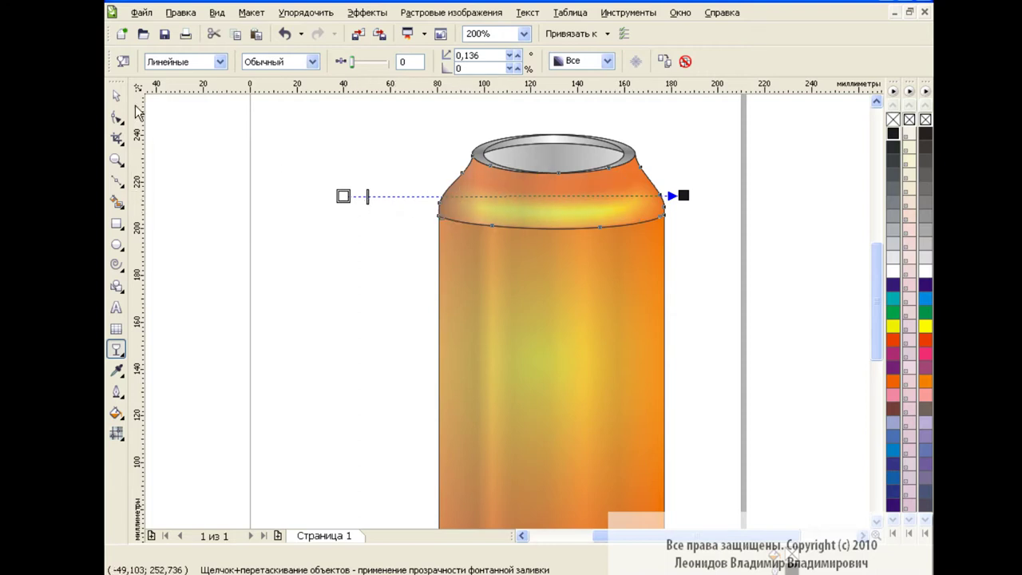
{"action": "key", "text": "space"}
Undo the change and shorten the shoulder's transparency gradient.
{"action": "left_click", "coordinate": [244, 214]}
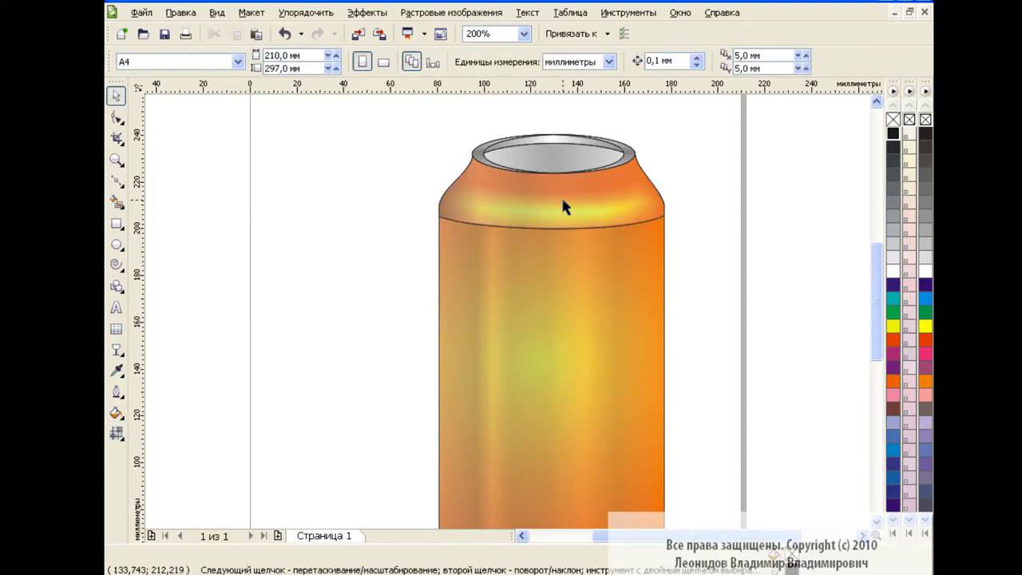
{"action": "left_click", "coordinate": [562, 200]}
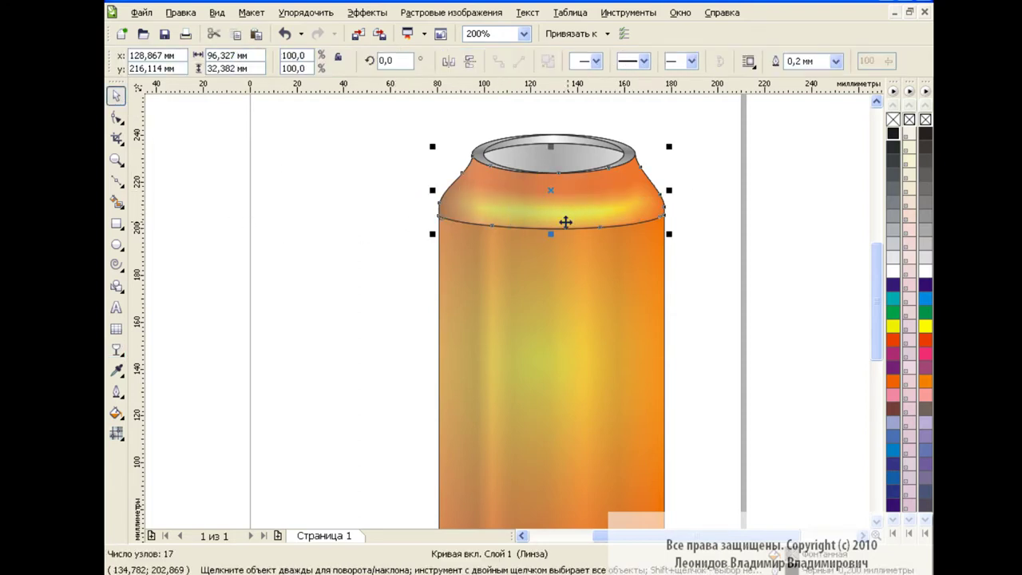
{"action": "left_click", "coordinate": [716, 237]}
{"action": "left_click", "coordinate": [285, 34]}
{"action": "left_click", "coordinate": [117, 349]}
{"action": "mouse_move", "coordinate": [683, 195]}
{"action": "left_mouse_down"}
{"action": "mouse_move", "coordinate": [577, 200]}
{"action": "mouse_move", "coordinate": [601, 198]}
{"action": "left_mouse_up"}
{"action": "key", "text": "space"}
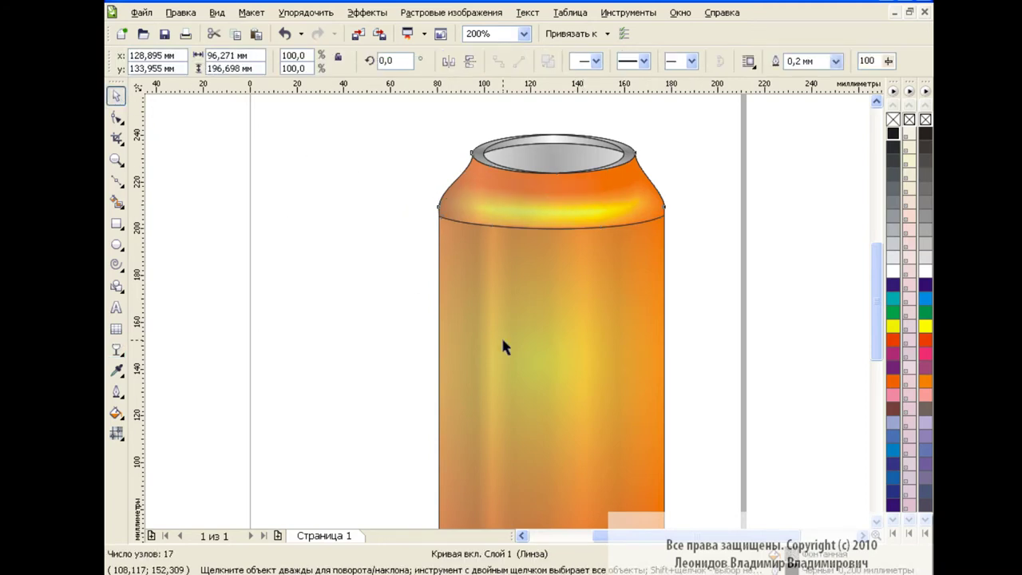
Add a linear transparency across the can body for a softer highlight.
{"action": "left_click", "coordinate": [501, 337]}
{"action": "key", "text": "space"}
{"action": "mouse_move", "coordinate": [226, 373]}
{"action": "left_mouse_down"}
{"action": "mouse_move", "coordinate": [718, 374]}
{"action": "mouse_move", "coordinate": [286, 374]}
{"action": "left_mouse_up"}
{"action": "left_click", "coordinate": [116, 95]}
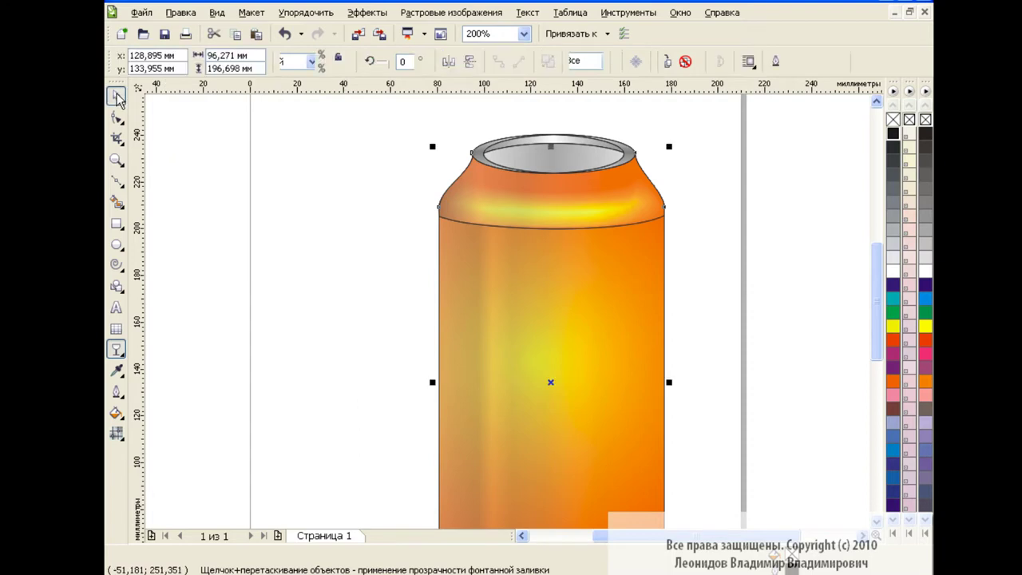
{"action": "left_click", "coordinate": [524, 34]}
{"action": "left_click", "coordinate": [514, 136]}
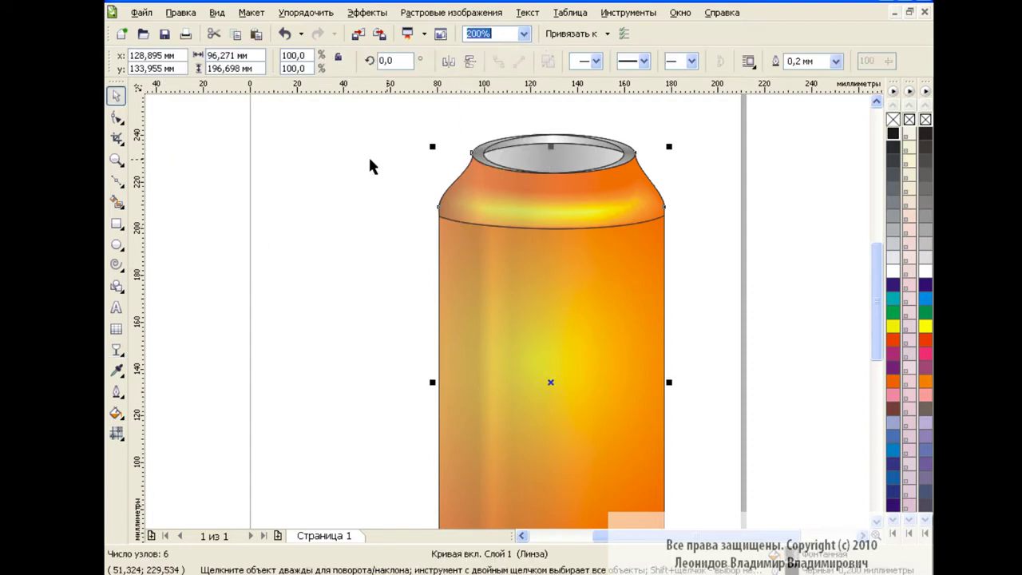
{"action": "left_click", "coordinate": [116, 244]}
Draw a small black-filled oval inside the can top as the drinking hole.
{"action": "mouse_move", "coordinate": [557, 144]}
{"action": "left_mouse_down"}
{"action": "mouse_move", "coordinate": [609, 165]}
{"action": "mouse_move", "coordinate": [586, 158]}
{"action": "left_mouse_up"}
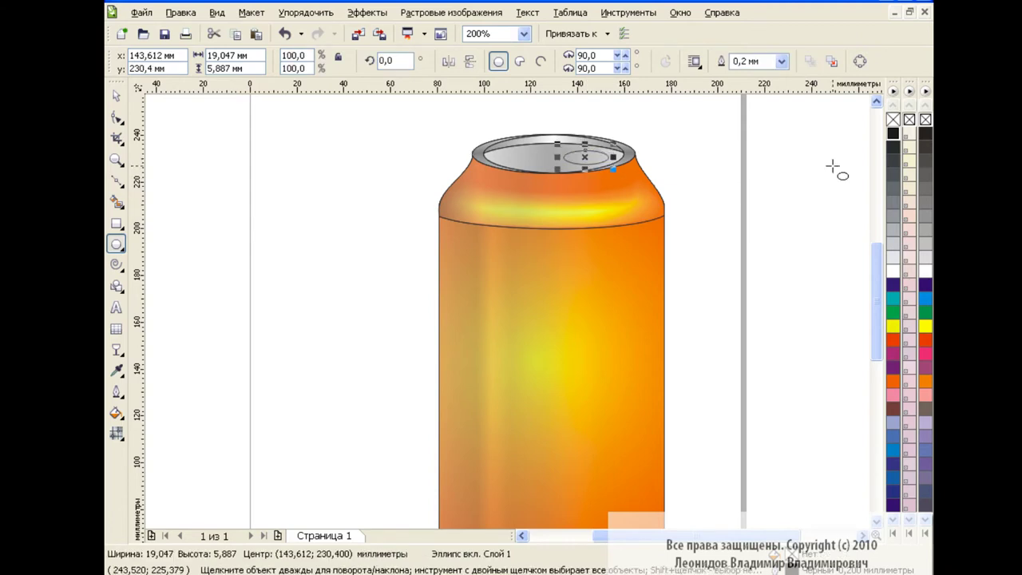
{"action": "left_click", "coordinate": [894, 136]}
{"action": "left_click", "coordinate": [114, 97]}
{"action": "left_click", "coordinate": [524, 34]}
{"action": "left_click", "coordinate": [495, 139]}
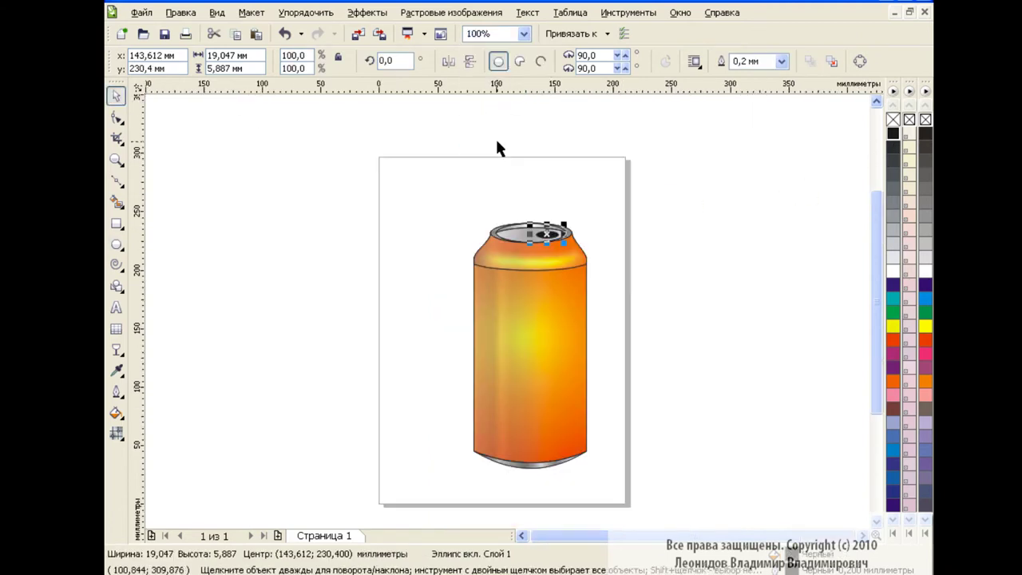
Group all 11 can parts with Ctrl+G and remove their outline.
{"action": "left_click_drag", "start_coordinate": [444, 196], "coordinate": [630, 483]}
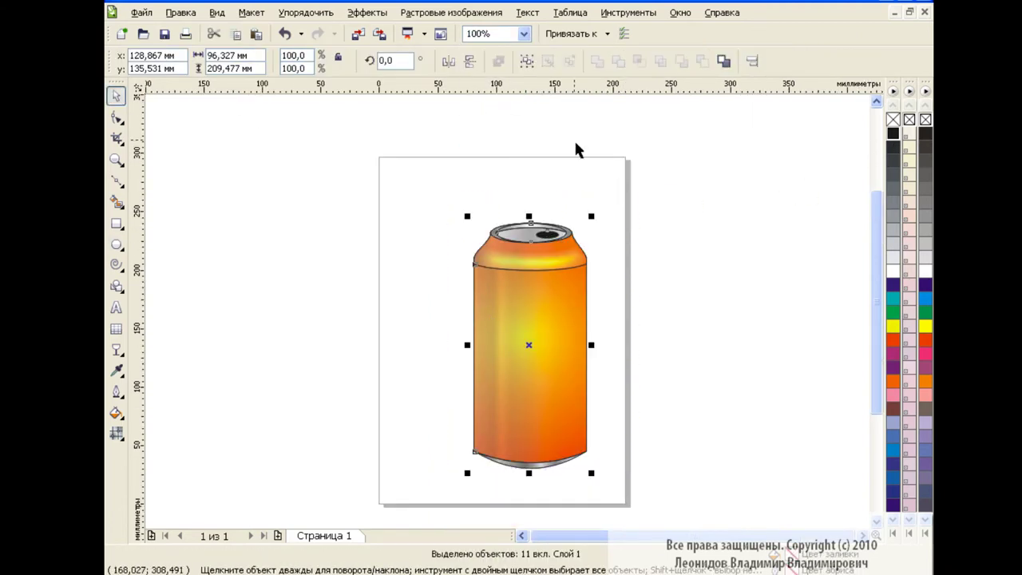
{"action": "key", "text": "ctrl+g"}
{"action": "right_click", "coordinate": [893, 120]}
{"action": "left_click", "coordinate": [652, 310]}
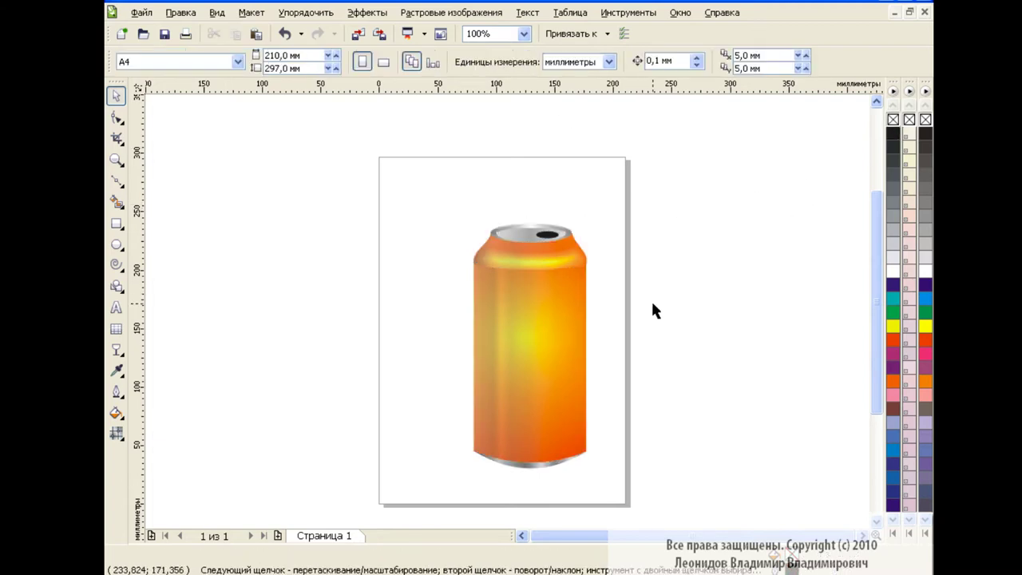
{"action": "scroll", "coordinate": [870, 249], "scroll_direction": "down", "scroll_amount": 2}
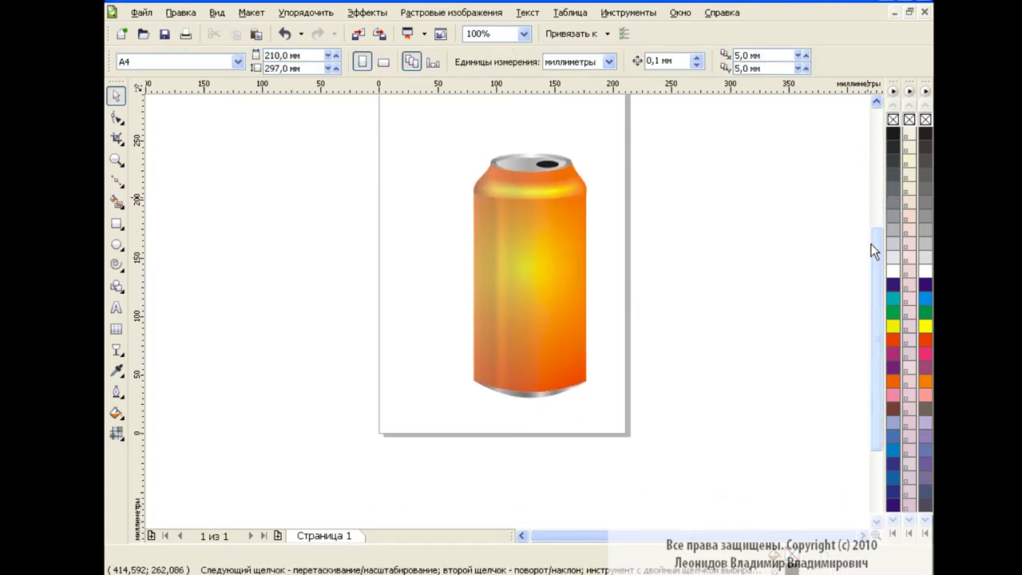
{"action": "left_click", "coordinate": [523, 33]}
{"action": "left_click", "coordinate": [504, 144]}
Type the text 'E=mC2' on the canvas.
{"action": "scroll", "coordinate": [870, 351], "scroll_direction": "up", "scroll_amount": 3}
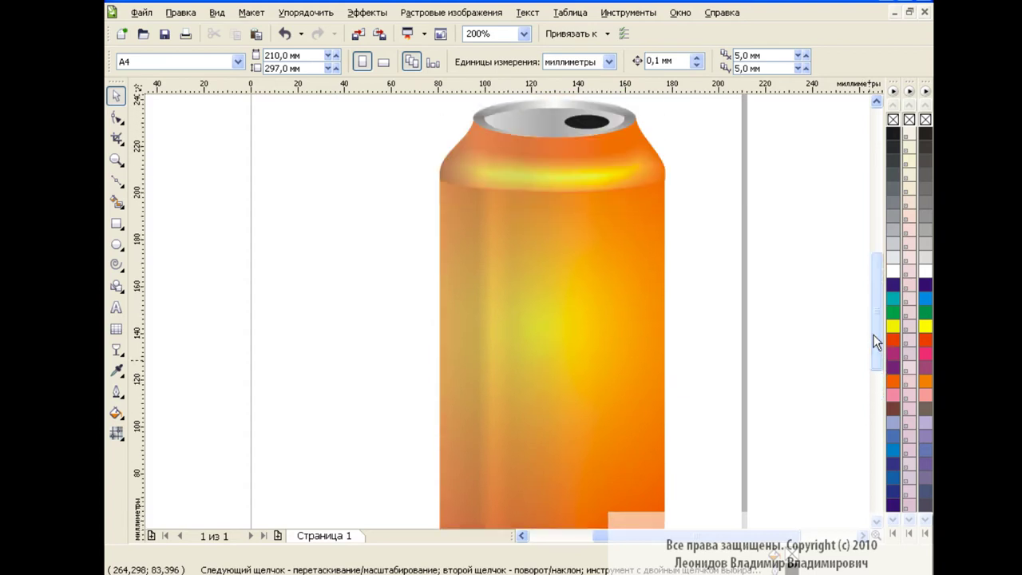
{"action": "left_click", "coordinate": [115, 307]}
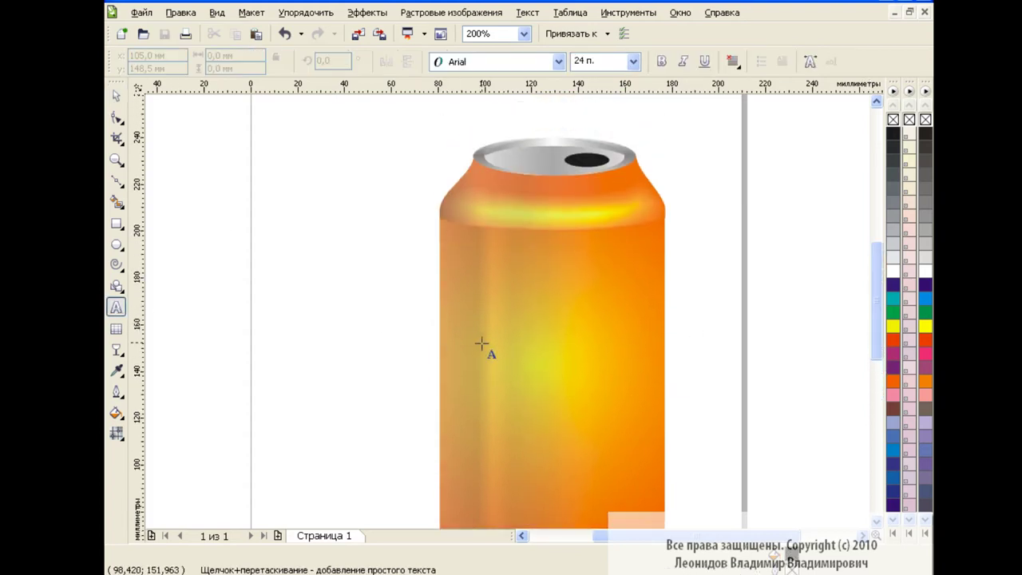
{"action": "type", "text": "E"}
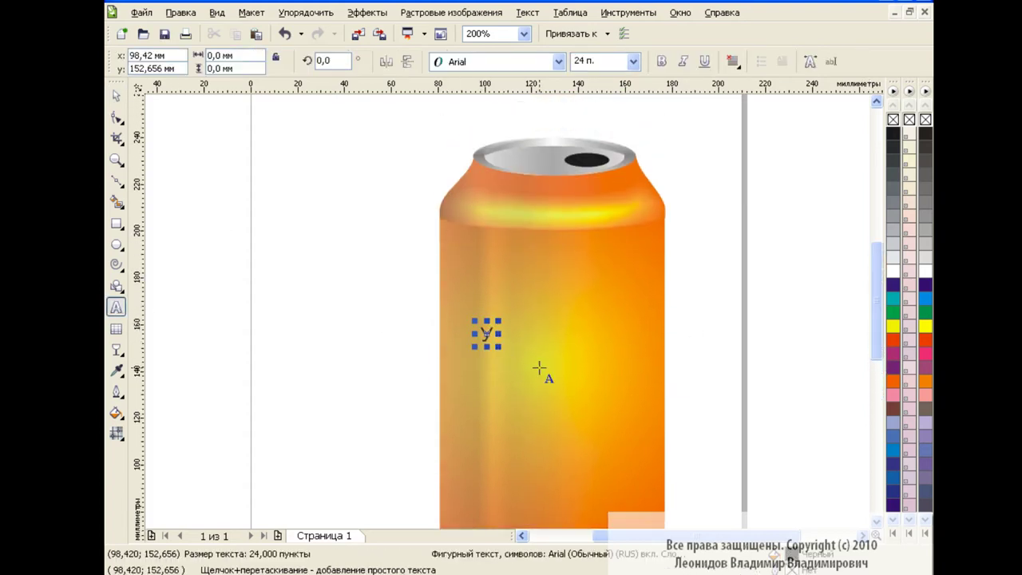
{"action": "key", "text": "BackSpace"}
{"action": "type", "text": "E="}
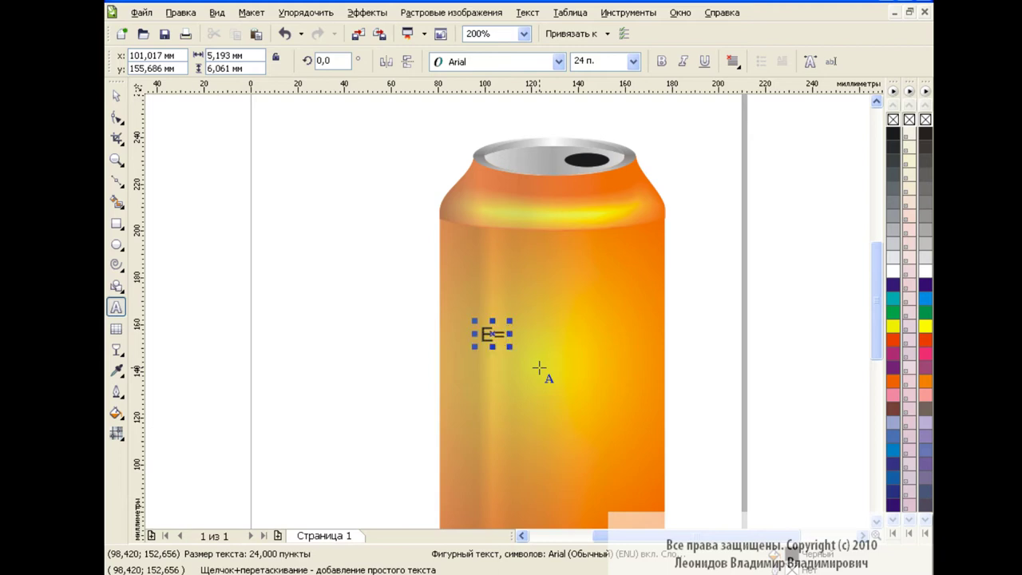
{"action": "type", "text": "mC"}
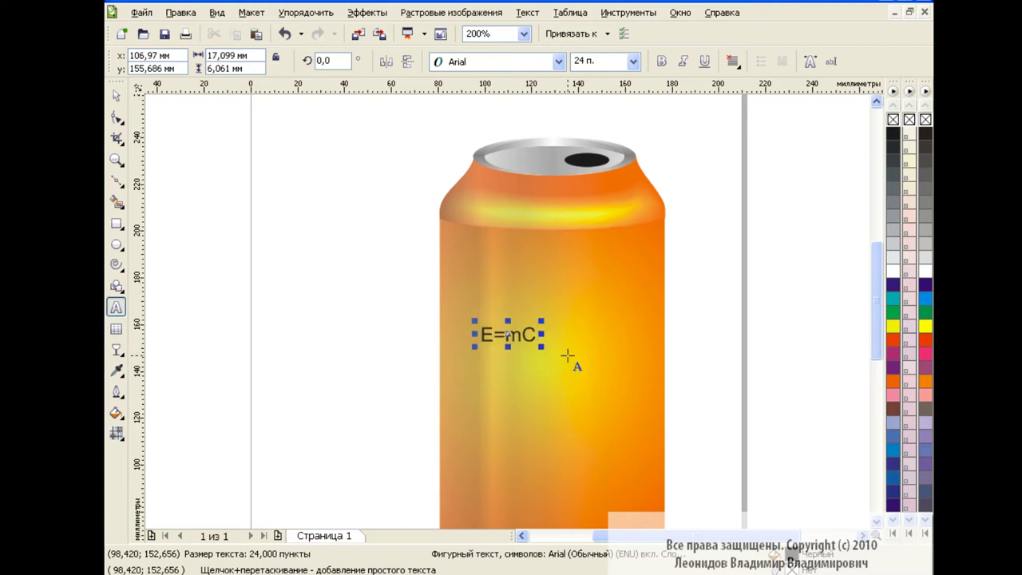
{"action": "type", "text": "2"}
Make the '2' superscript in Character Formatting.
{"action": "key", "text": "shift+Left"}
{"action": "key", "text": "ctrl+t"}
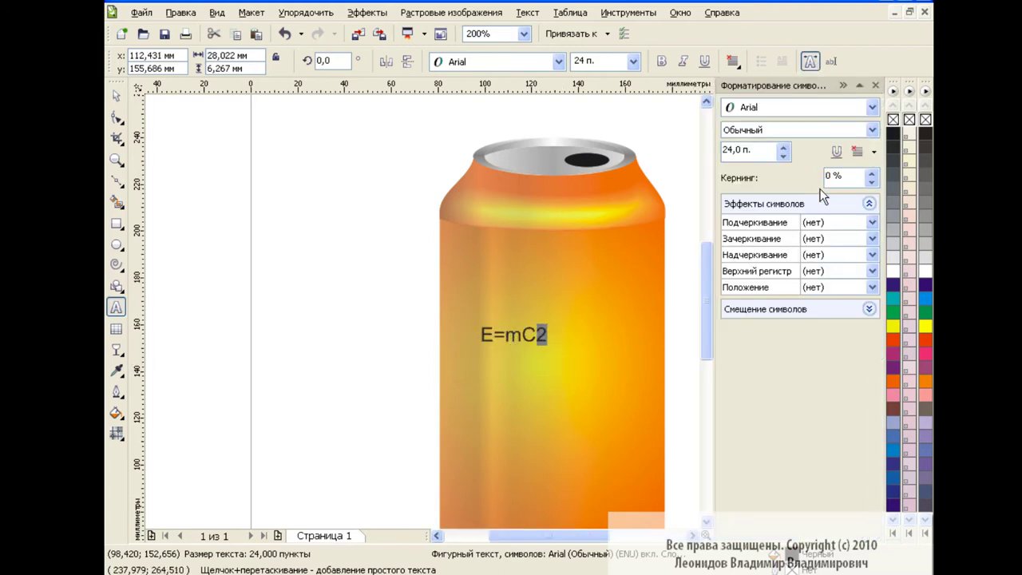
{"action": "left_click", "coordinate": [872, 287]}
{"action": "left_click", "coordinate": [842, 322]}
{"action": "left_click", "coordinate": [875, 85]}
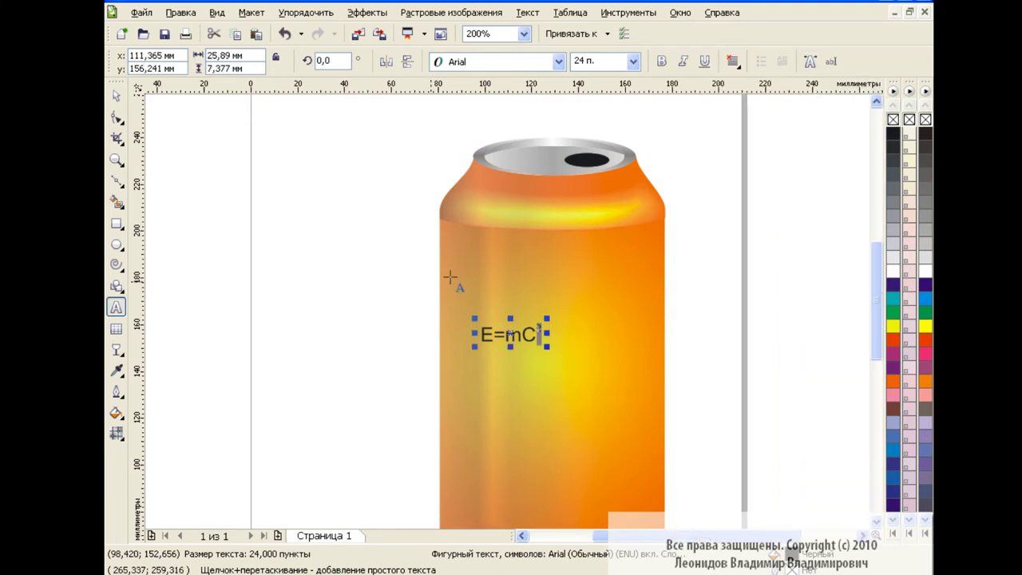
{"action": "key", "text": "ctrl+space"}
Colour the E=mC² text red, enlarge it to about 50 pt and centre it on the body.
{"action": "left_click", "coordinate": [336, 301]}
{"action": "mouse_move", "coordinate": [523, 335]}
{"action": "left_mouse_down"}
{"action": "mouse_move", "coordinate": [562, 379]}
{"action": "mouse_move", "coordinate": [551, 367]}
{"action": "left_mouse_up"}
{"action": "scroll", "coordinate": [855, 274], "scroll_direction": "down", "scroll_amount": 3}
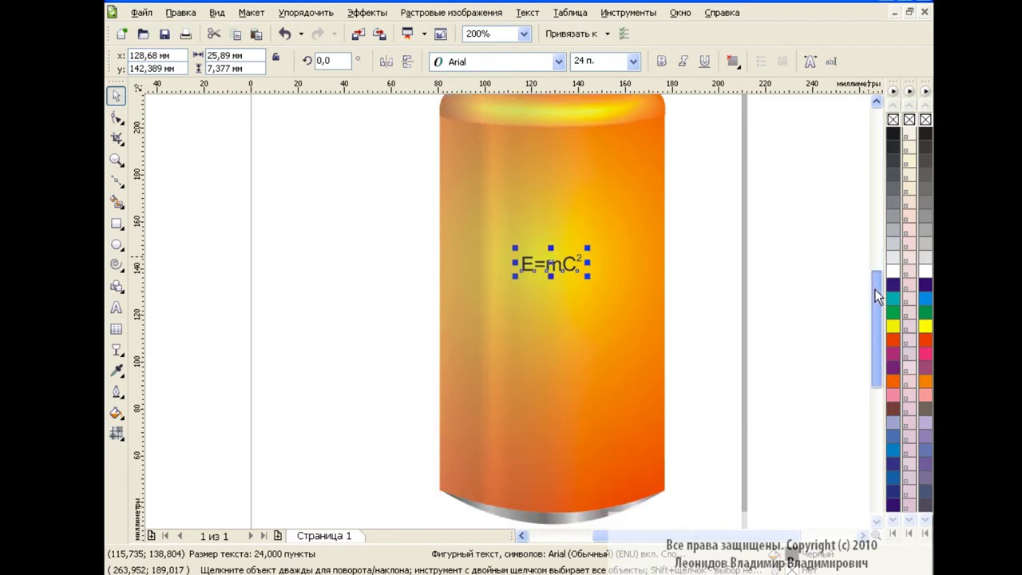
{"action": "scroll", "coordinate": [855, 284], "scroll_direction": "up", "scroll_amount": 2}
{"action": "left_click", "coordinate": [893, 341]}
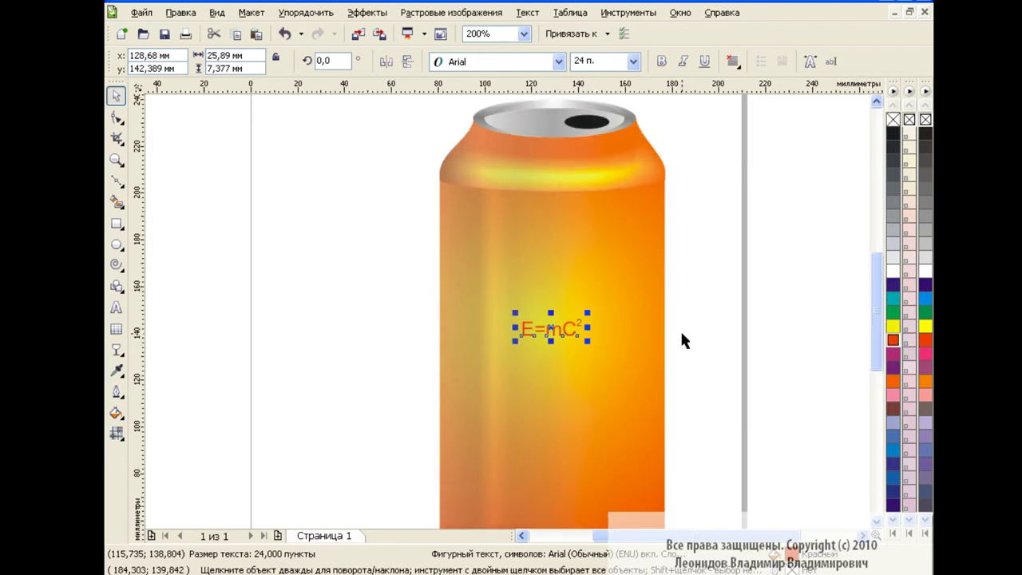
{"action": "left_click_drag", "start_coordinate": [514, 313], "coordinate": [447, 271]}
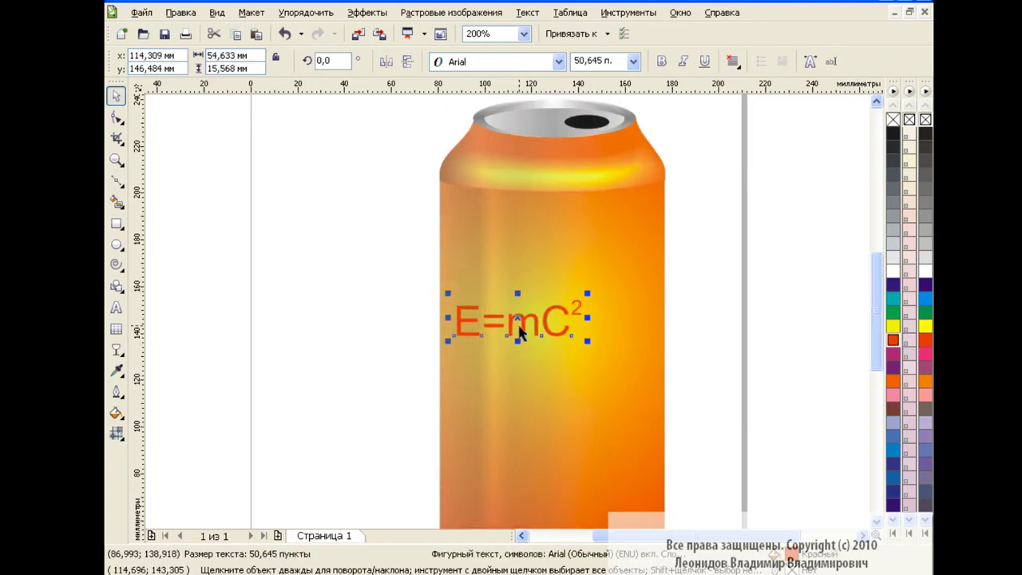
{"action": "left_click_drag", "start_coordinate": [520, 336], "coordinate": [555, 335]}
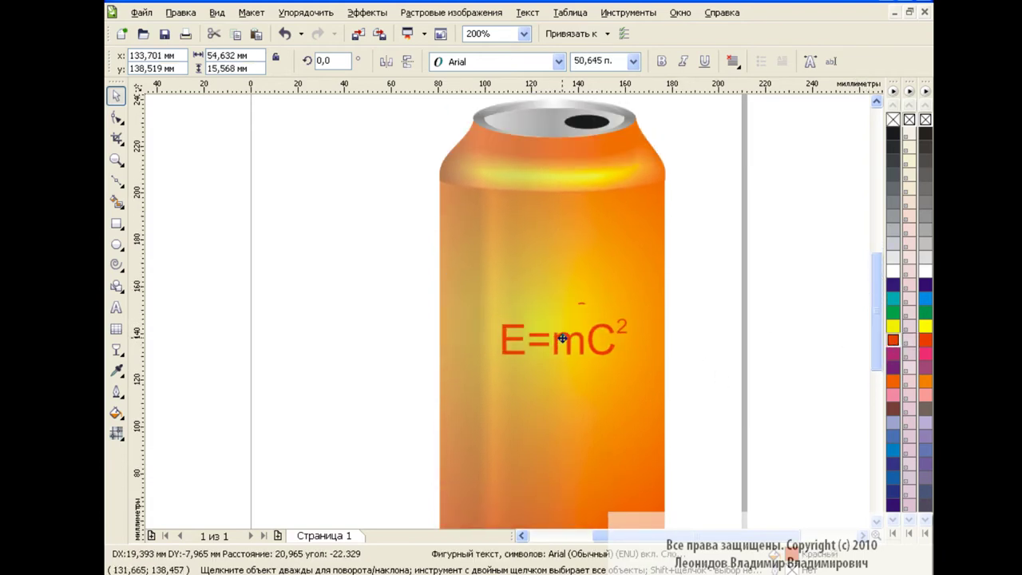
Add an envelope to the E=mC² text and widen and curve its edges.
{"action": "left_click", "coordinate": [116, 349]}
{"action": "left_click", "coordinate": [174, 430]}
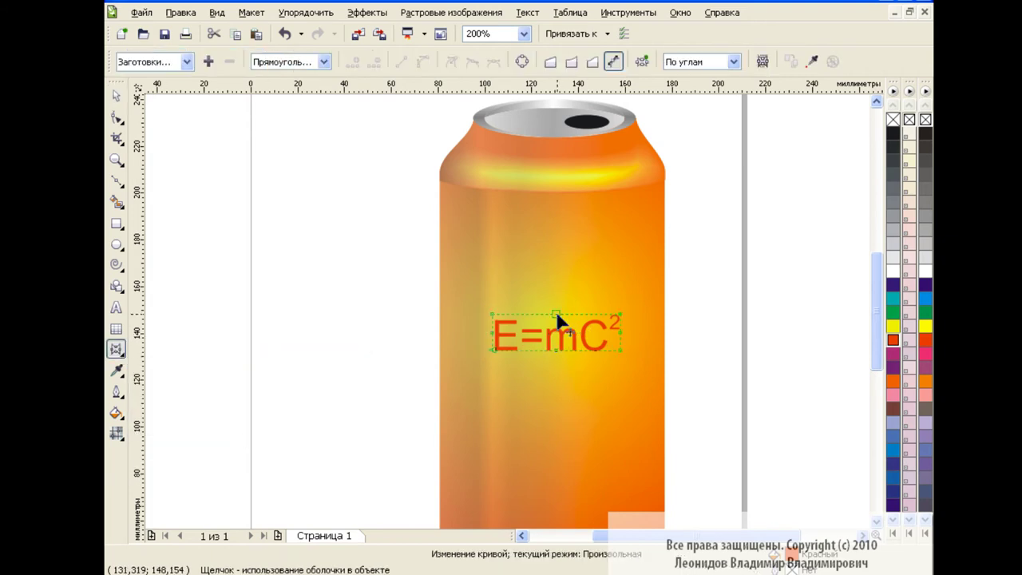
{"action": "left_click", "coordinate": [561, 348]}
{"action": "left_click_drag", "start_coordinate": [555, 357], "coordinate": [561, 362]}
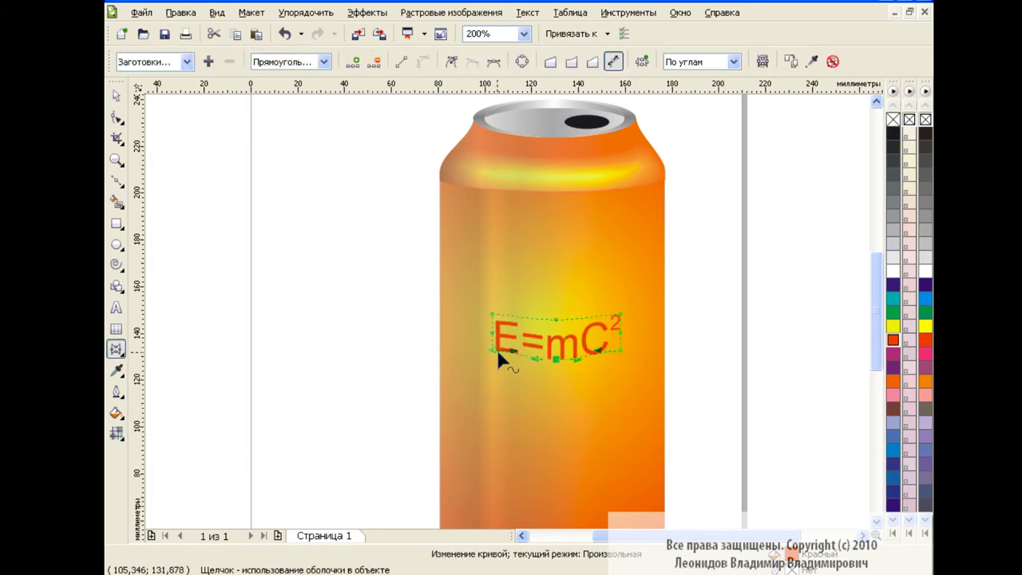
{"action": "left_click_drag", "start_coordinate": [496, 349], "coordinate": [470, 331]}
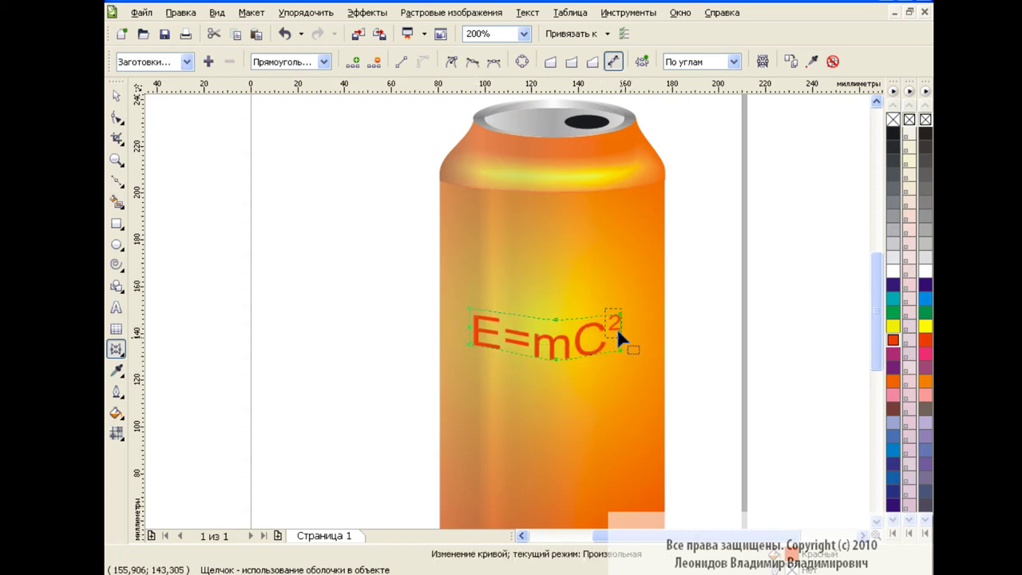
{"action": "left_click_drag", "start_coordinate": [618, 329], "coordinate": [646, 324]}
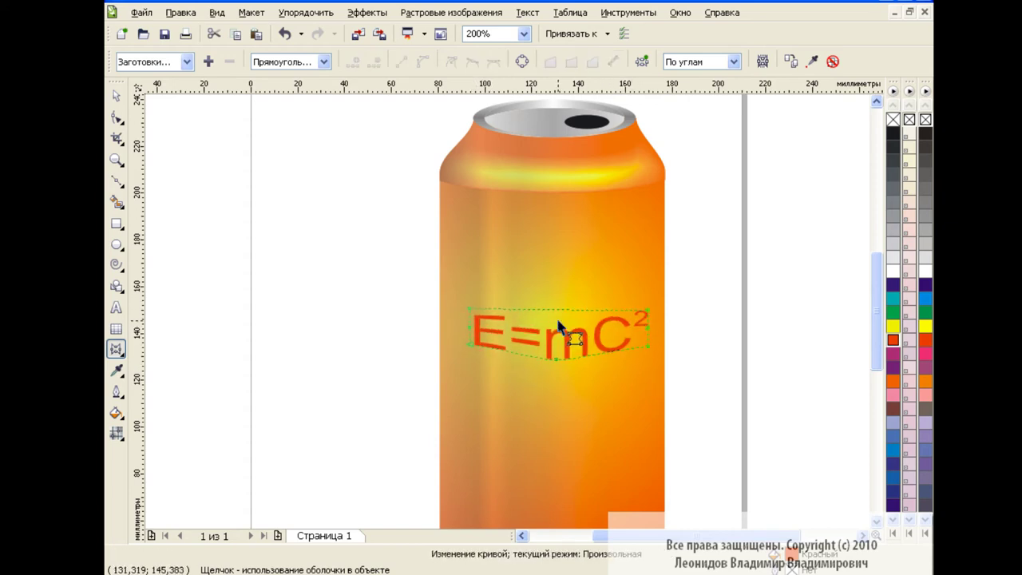
{"action": "left_click_drag", "start_coordinate": [575, 341], "coordinate": [558, 361]}
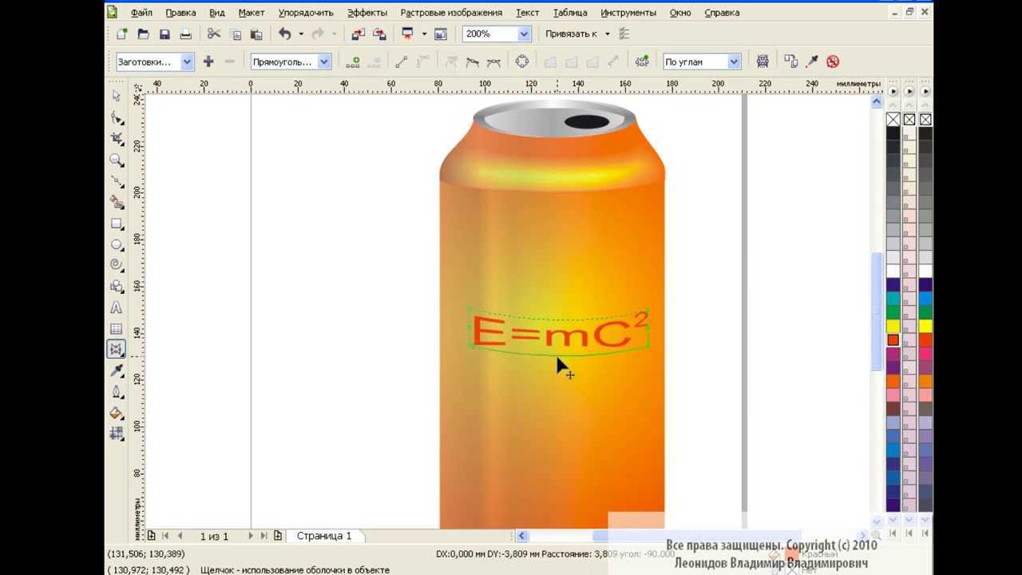
Arch the envelope's top edge, apply it, and stretch the text taller.
{"action": "left_click", "coordinate": [465, 318]}
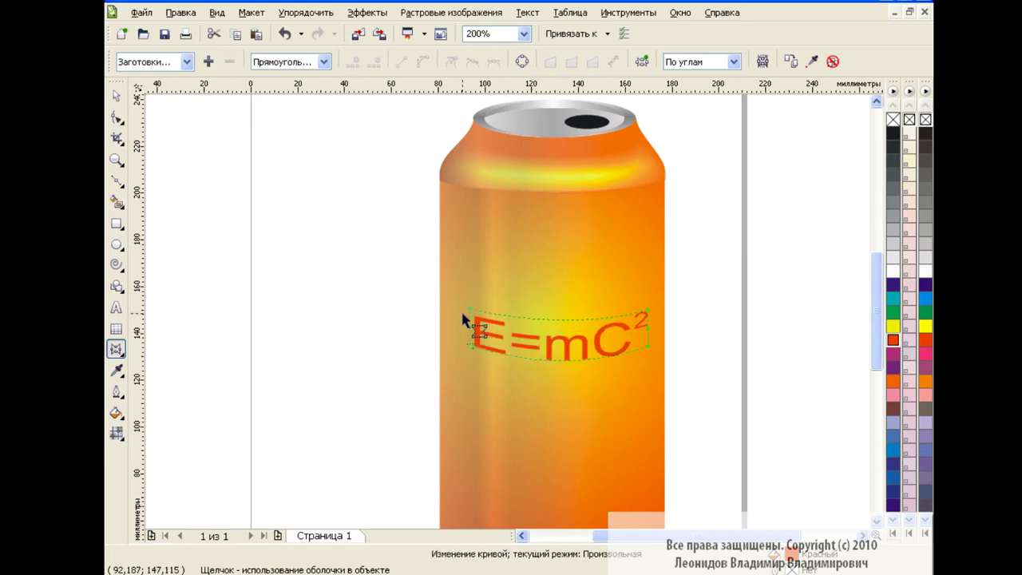
{"action": "left_click", "coordinate": [466, 319]}
{"action": "left_click_drag", "start_coordinate": [557, 328], "coordinate": [558, 356]}
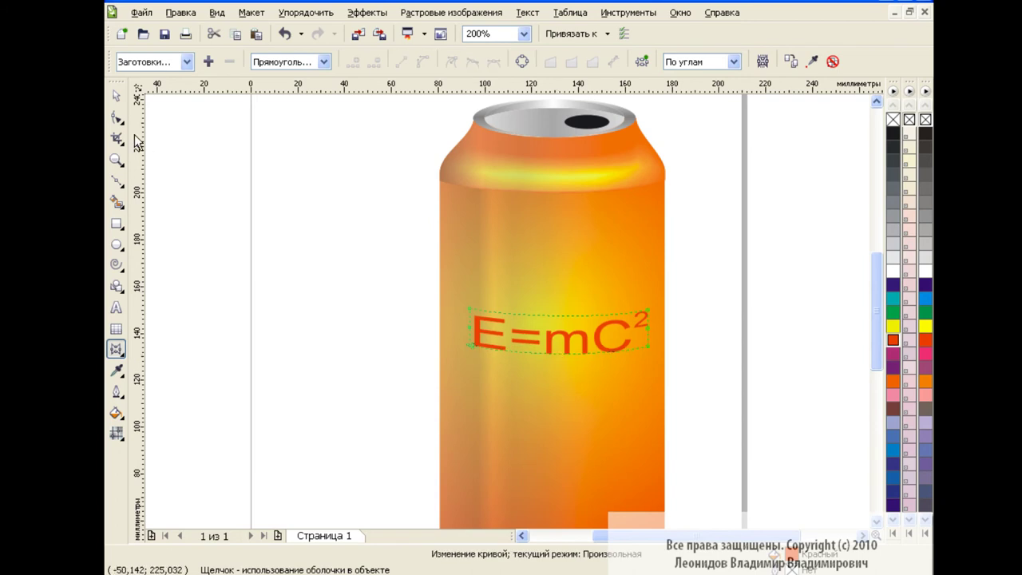
{"action": "key", "text": "space"}
{"action": "left_click_drag", "start_coordinate": [558, 394], "coordinate": [557, 435]}
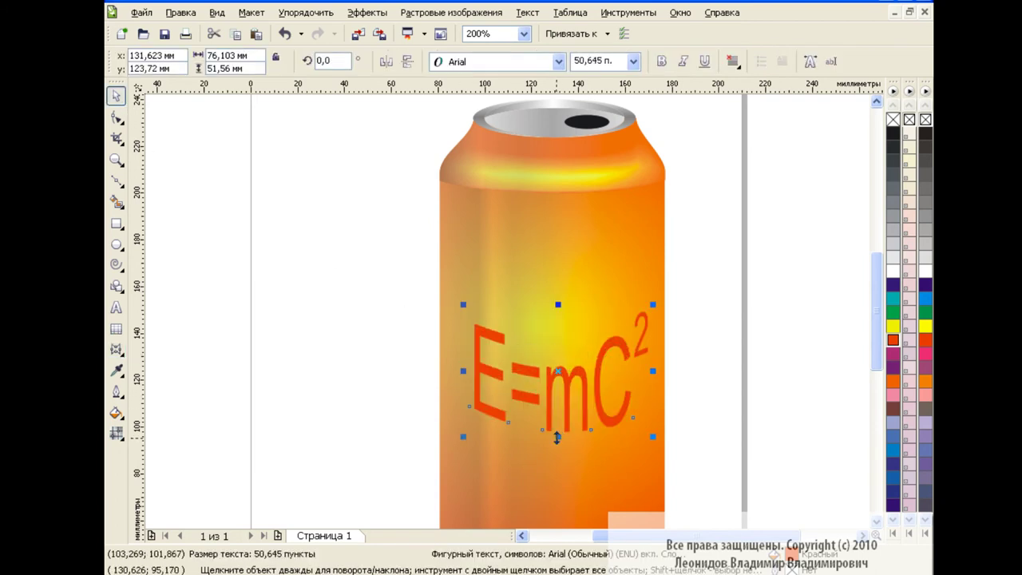
Move the curved E=mC² text up near the can's upper body.
{"action": "left_click", "coordinate": [235, 207]}
{"action": "left_click_drag", "start_coordinate": [877, 271], "coordinate": [877, 302]}
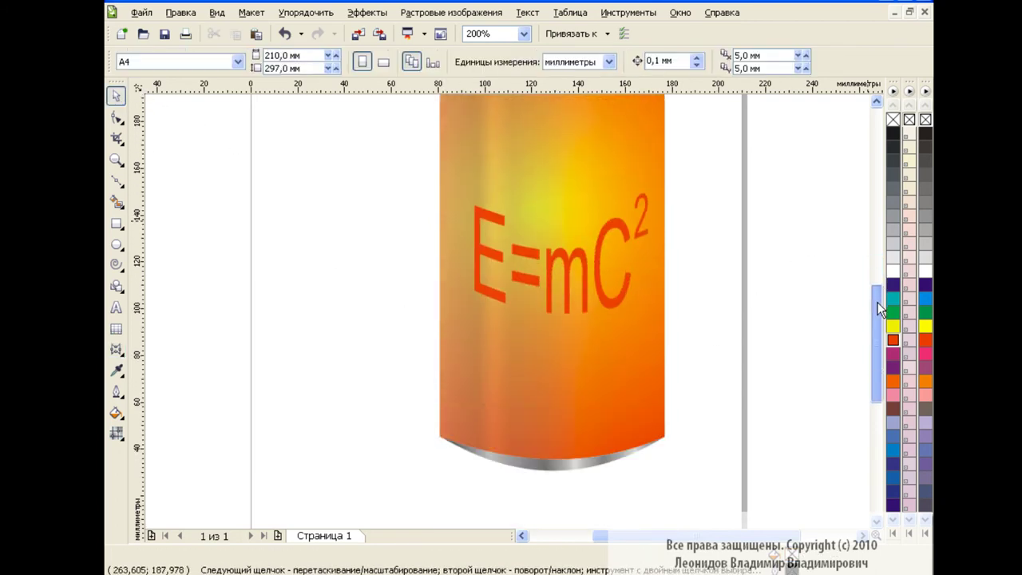
{"action": "left_click", "coordinate": [546, 386]}
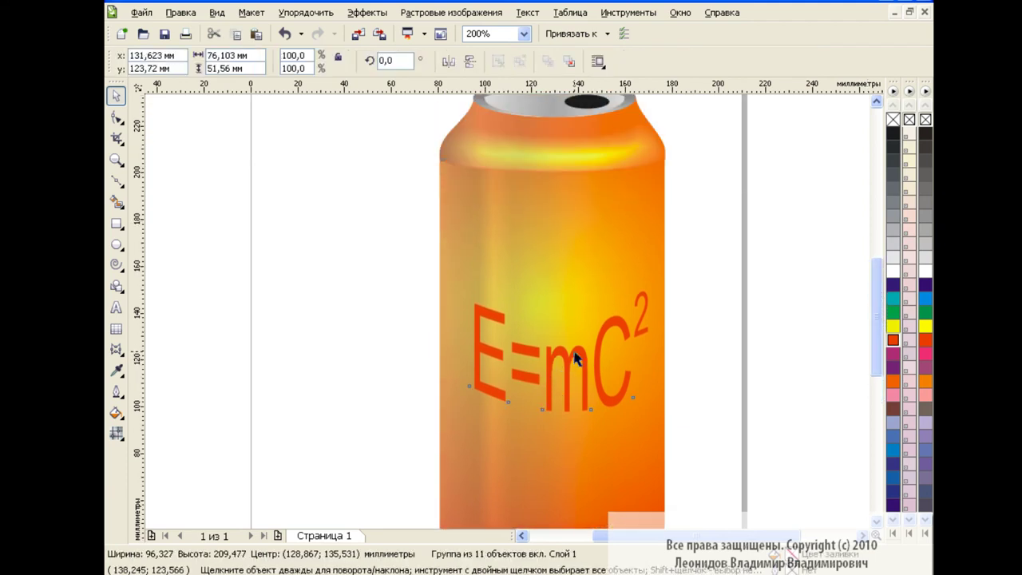
{"action": "left_click", "coordinate": [554, 354], "text": "ctrl"}
{"action": "left_click_drag", "start_coordinate": [554, 355], "coordinate": [554, 310]}
{"action": "left_click", "coordinate": [735, 289]}
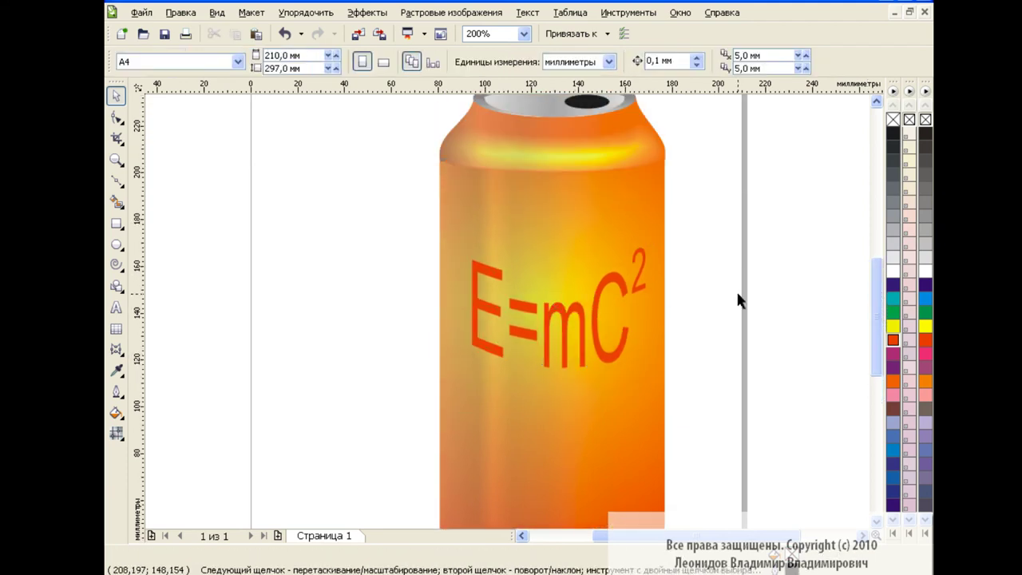
{"action": "left_click_drag", "start_coordinate": [876, 283], "coordinate": [874, 307]}
{"action": "left_click", "coordinate": [556, 229]}
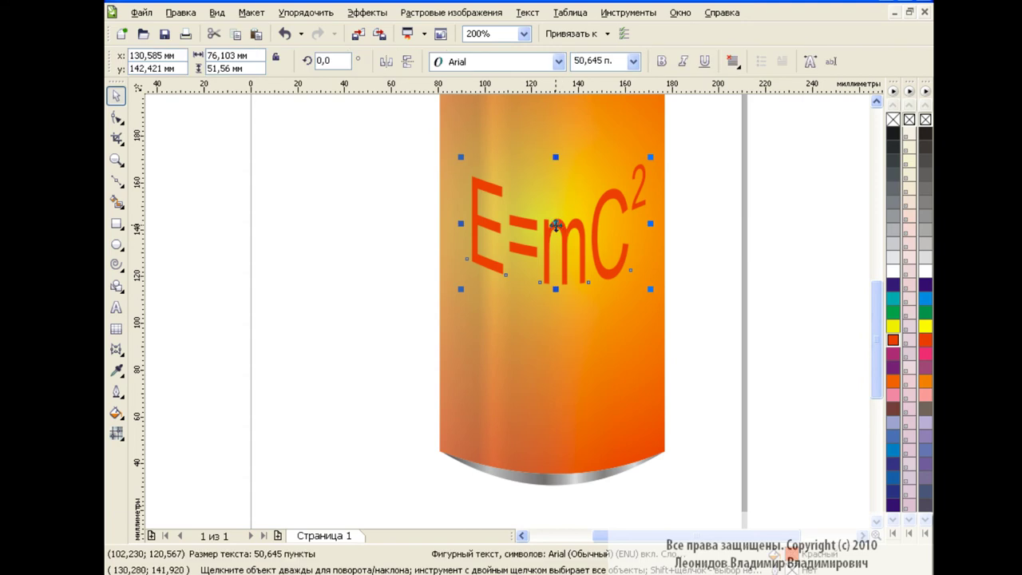
{"action": "left_click_drag", "start_coordinate": [556, 230], "coordinate": [557, 186]}
{"action": "key", "text": "Escape"}
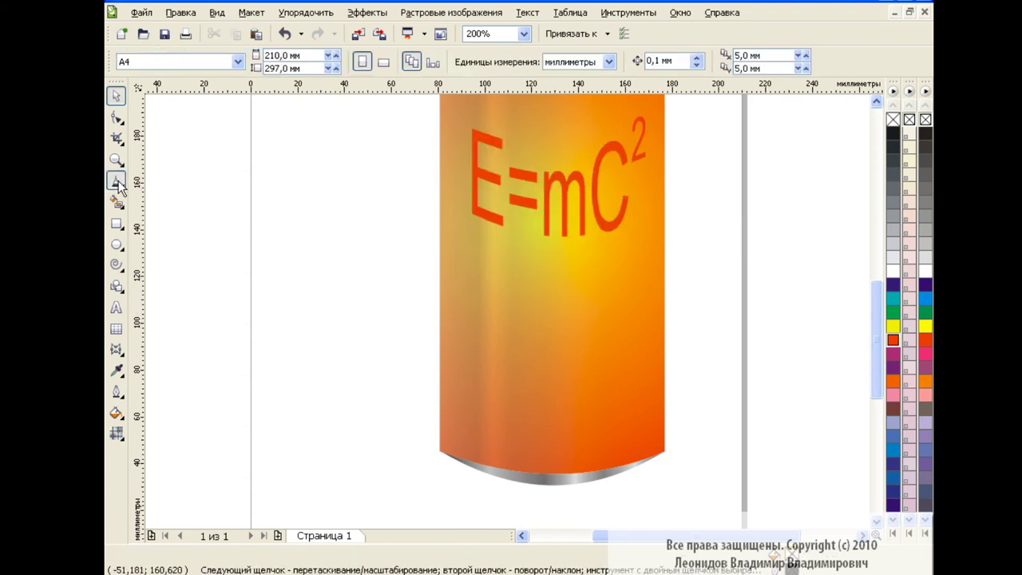
Draw a closed zigzag lightning bolt with the Polyline tool below the text.
{"action": "left_click", "coordinate": [117, 182]}
{"action": "left_click", "coordinate": [176, 264]}
{"action": "left_click", "coordinate": [549, 292]}
{"action": "left_click", "coordinate": [536, 327]}
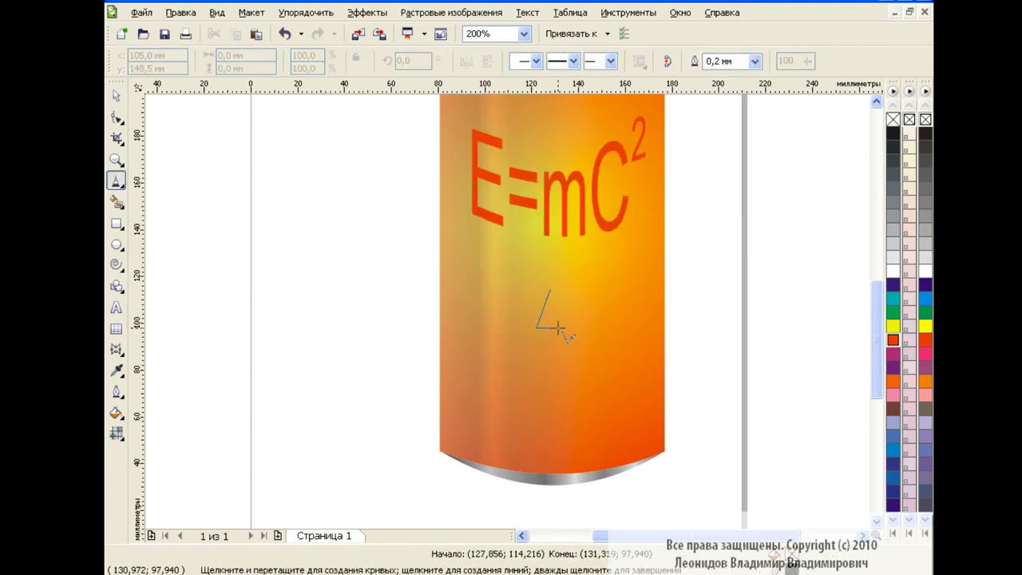
{"action": "left_click", "coordinate": [554, 327]}
{"action": "left_click", "coordinate": [554, 369]}
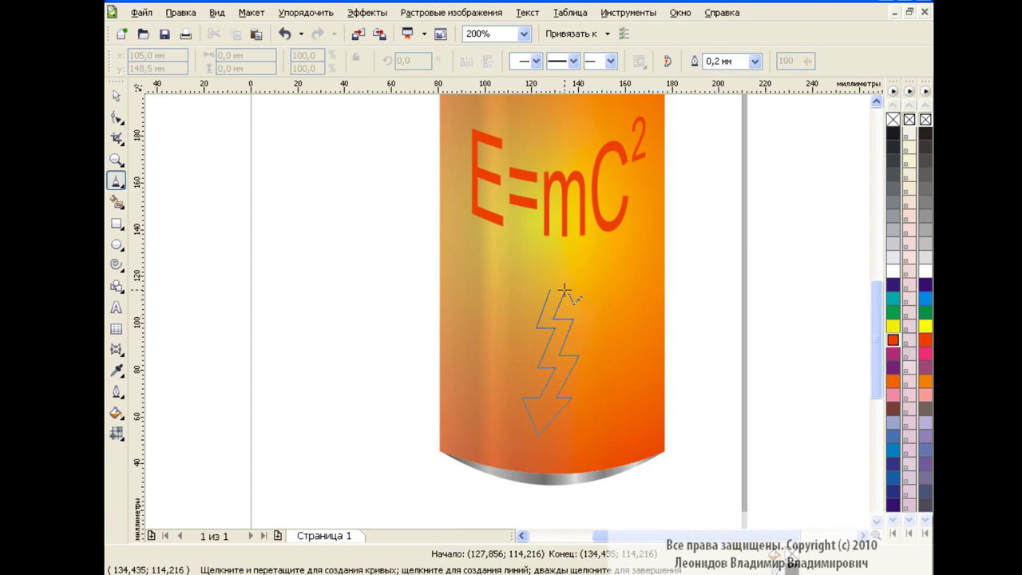
{"action": "left_click", "coordinate": [550, 290]}
{"action": "key", "text": "space"}
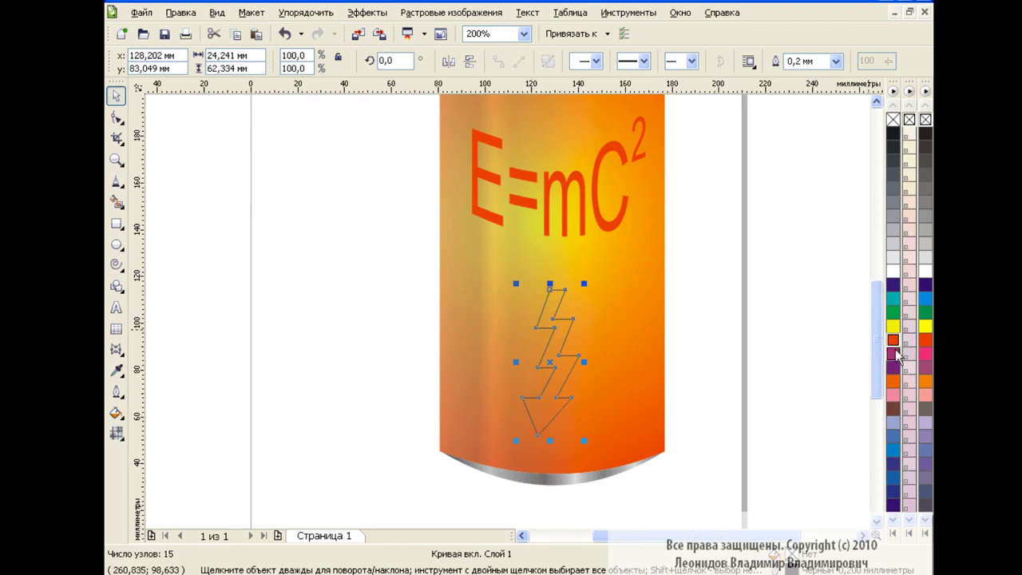
Fill the bolt red, remove its outline, and zoom out to 100%.
{"action": "left_click", "coordinate": [893, 341]}
{"action": "right_click", "coordinate": [892, 119]}
{"action": "left_click", "coordinate": [769, 316]}
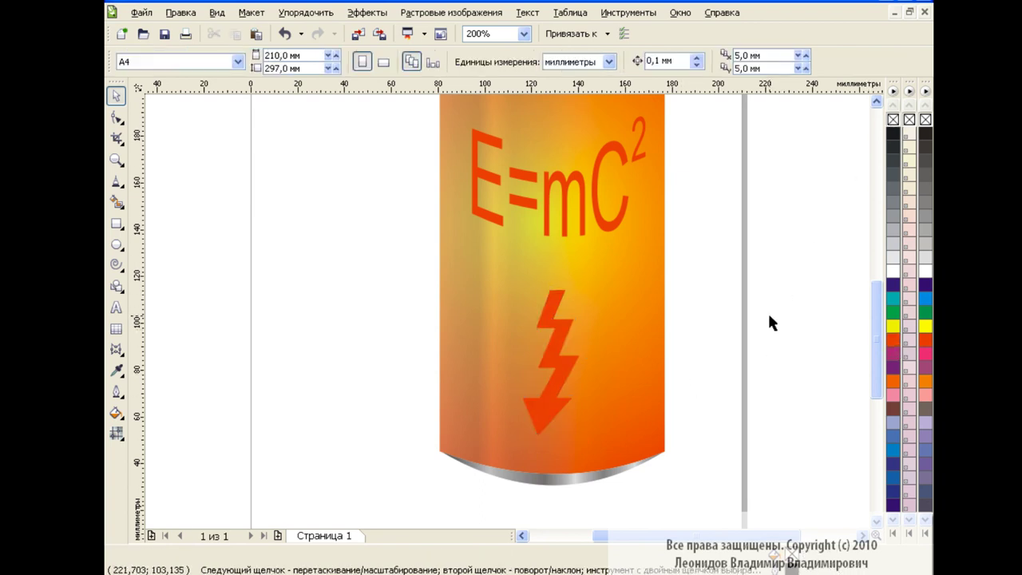
{"action": "left_click", "coordinate": [525, 33]}
{"action": "left_click", "coordinate": [479, 129]}
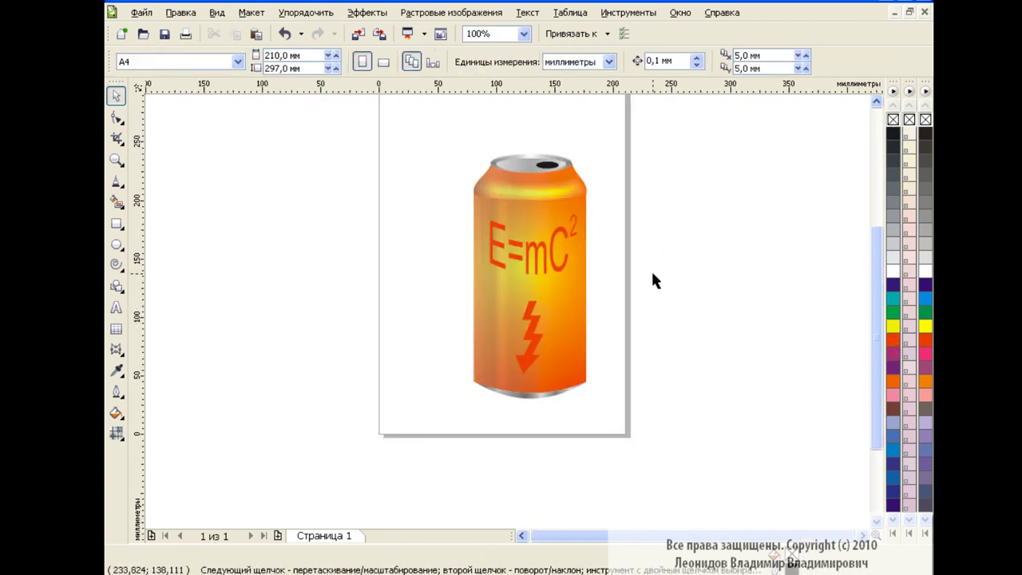
{"action": "left_click_drag", "start_coordinate": [875, 328], "coordinate": [875, 310]}
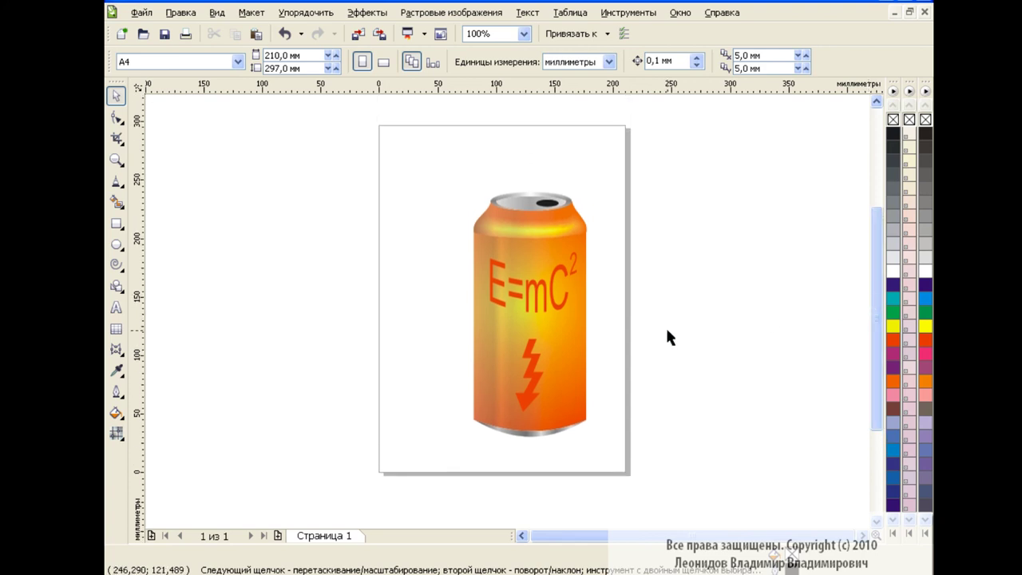